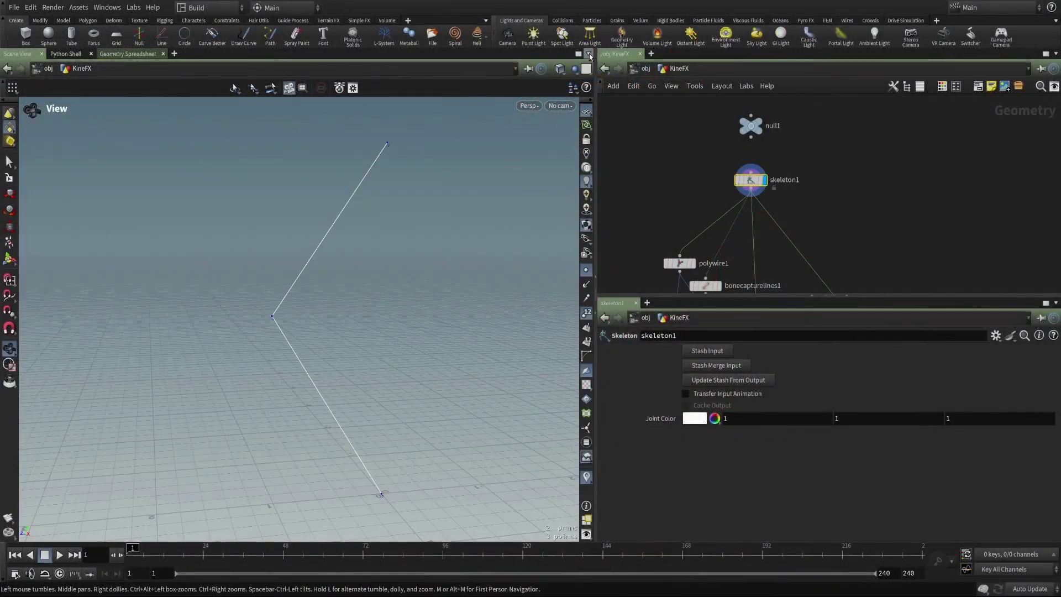
Split the scene view pane into an upper and lower pane and show the Rig Tree in the lower one
left_click(589, 54)
left_click(618, 232)
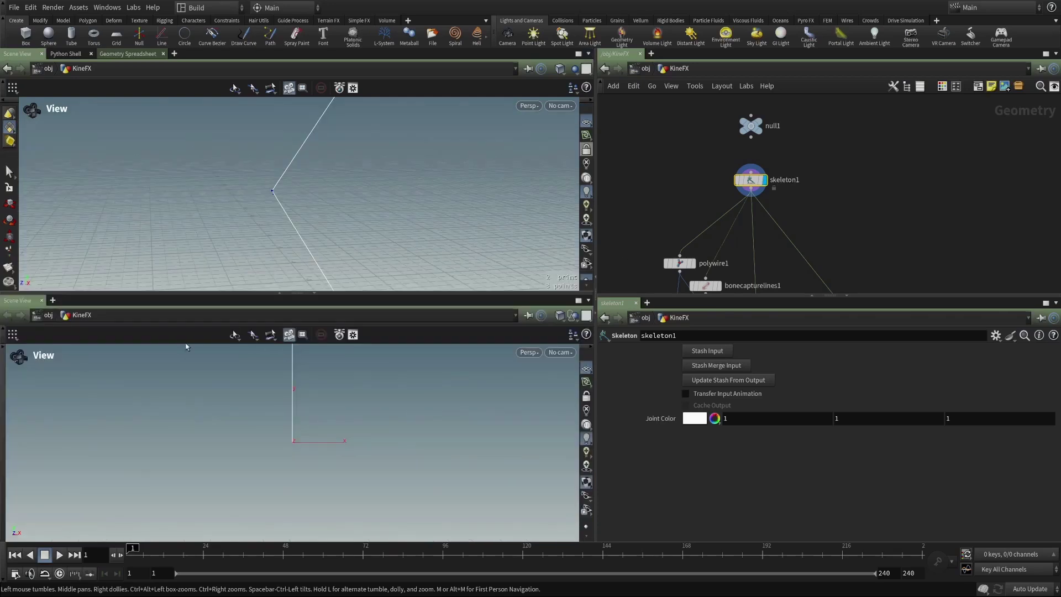
right_click(21, 304)
left_click(155, 483)
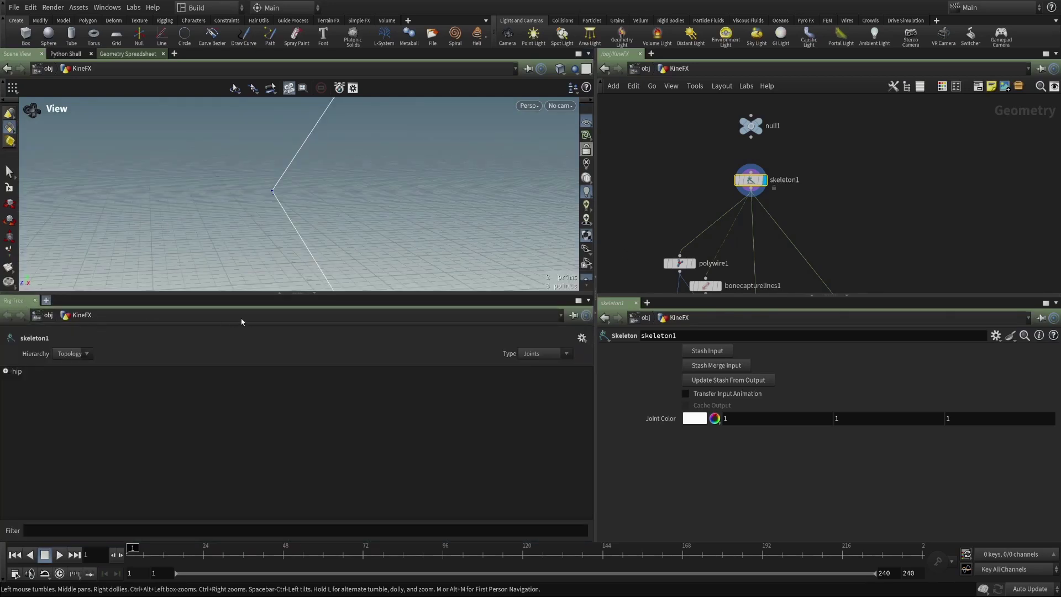
Add an APEX Network View beside the Rig Tree and expand the hip and knee joints in the tree
left_click(268, 383)
left_click(15, 302)
left_click(6, 370)
left_click(16, 381)
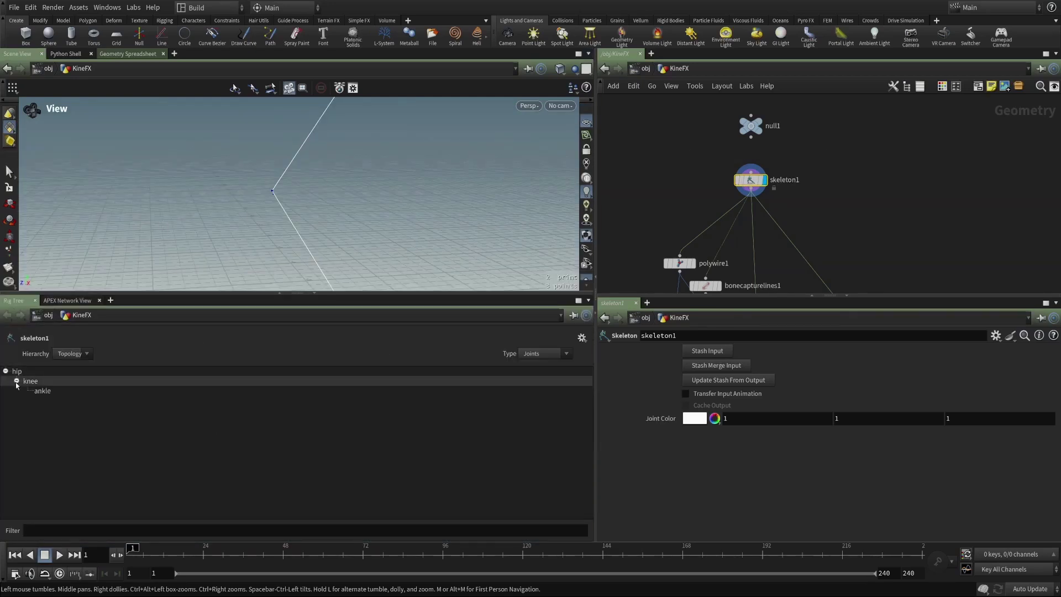
middle_click_drag(554, 154, 482, 375)
middle_click_drag(262, 197, 236, 195)
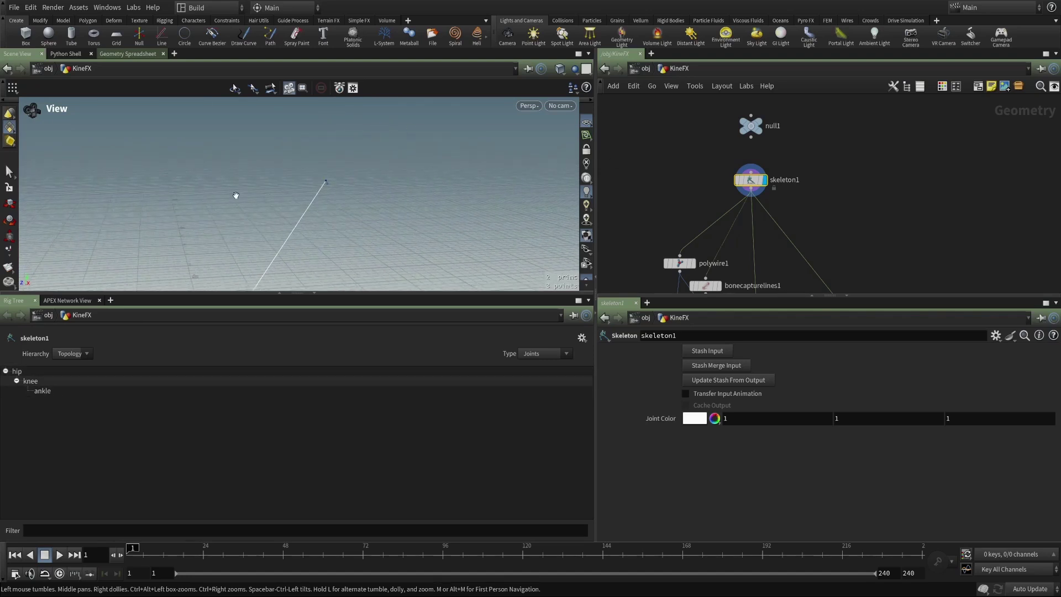
middle_click_drag(243, 282, 331, 168)
middle_click_drag(350, 267, 333, 211)
left_click(116, 54)
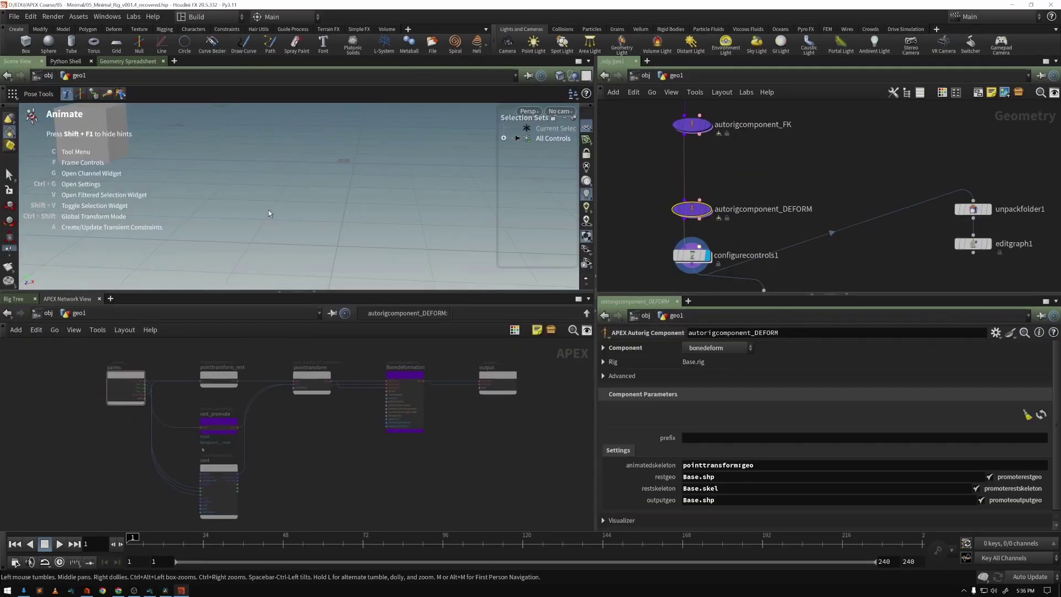
Collapse the lower APEX network pane and frame the box geometry in the enlarged viewport
left_click(314, 292)
middle_click_drag(841, 270, 864, 204)
scroll(864, 204, "down", 1)
key("space+g")
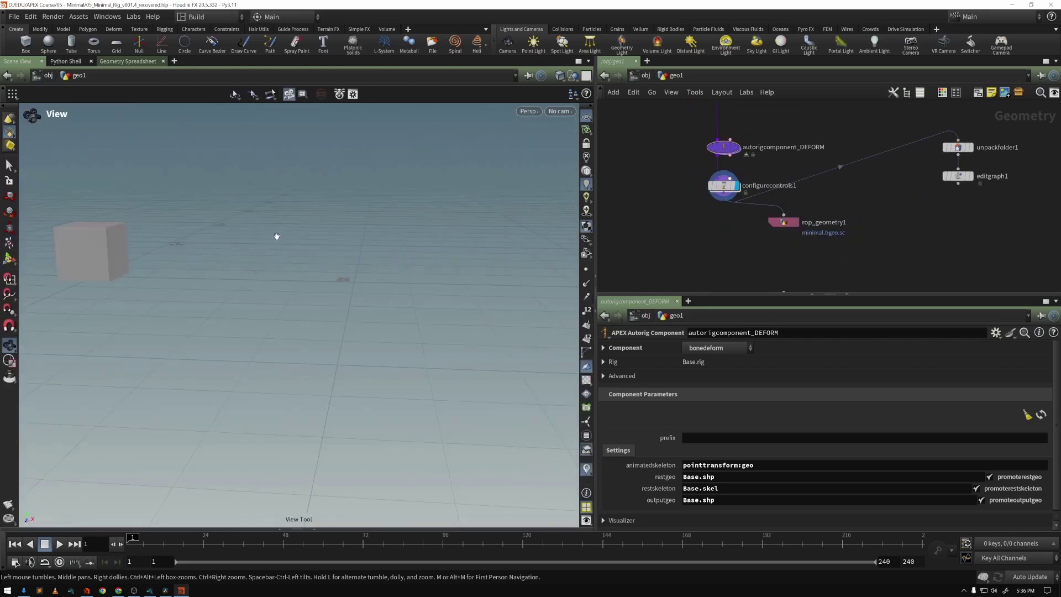
left_click_drag(362, 270, 307, 264)
Select the rop_geometry1 node and examine its output file path $HIP/minimal.bgeo.sc
left_click(785, 223)
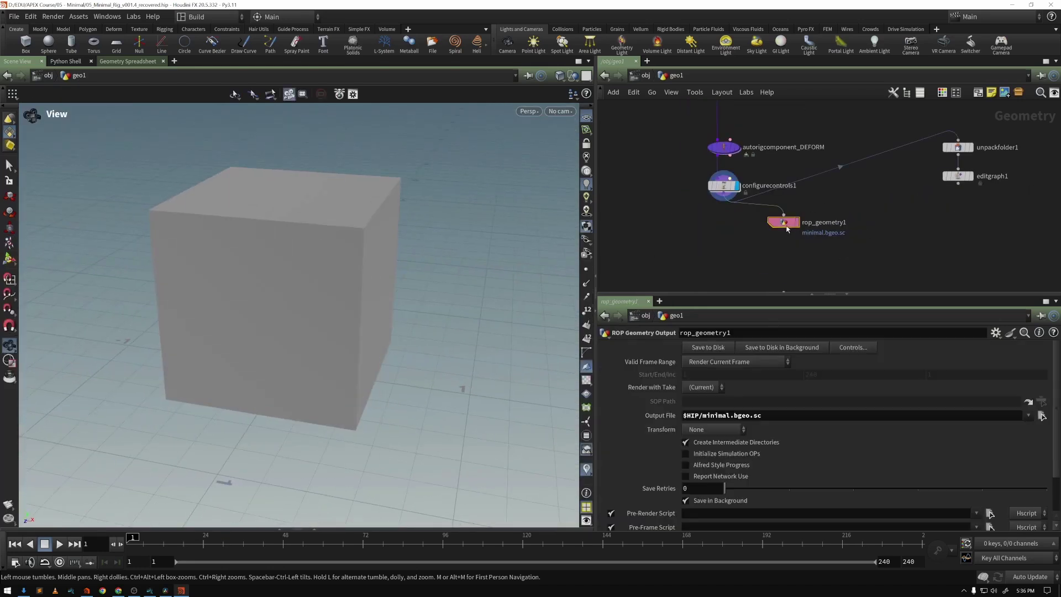
left_click_drag(497, 247, 410, 230)
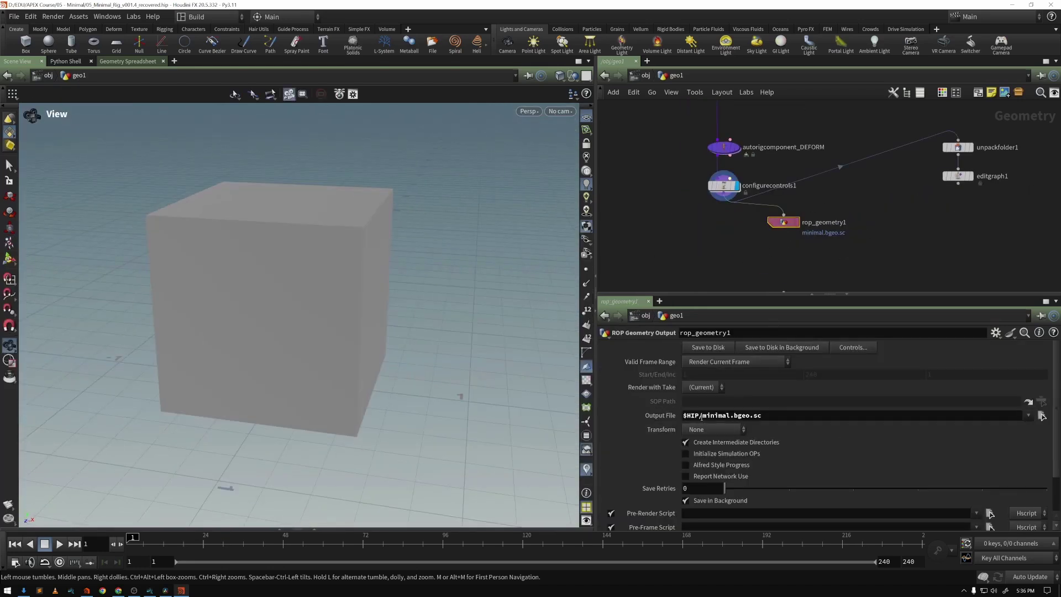
left_click_drag(765, 415, 702, 415)
double_click(758, 416)
left_click(691, 232)
Display the geometry of the file1 node and select the sceneaddcharacter1 node beneath it
middle_click_drag(691, 232, 678, 153)
scroll(679, 153, "up", 3)
left_click(846, 277)
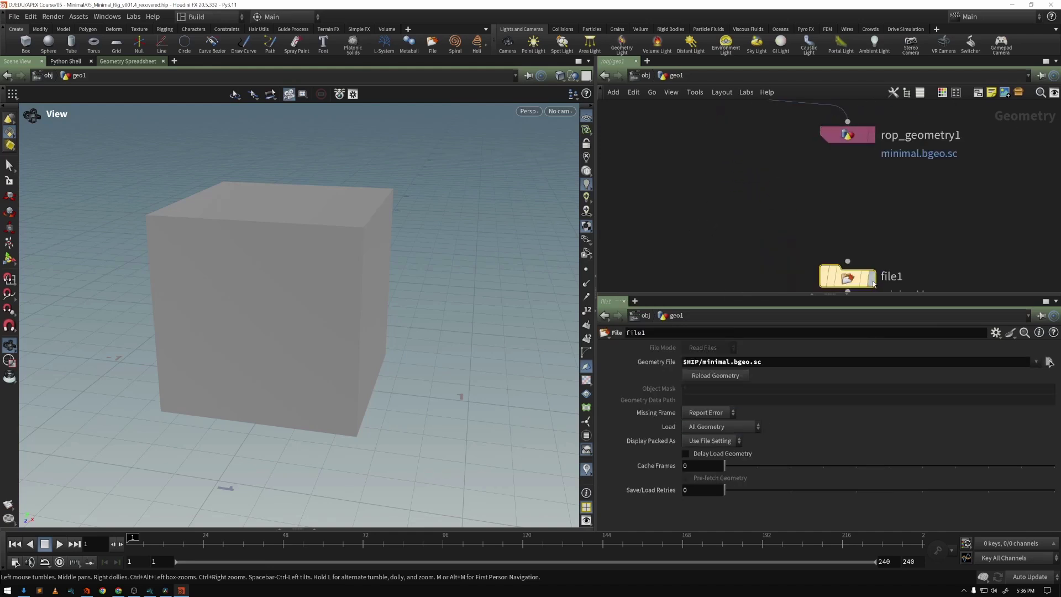
left_click(868, 276)
middle_click_drag(845, 277, 774, 175)
left_click_drag(774, 175, 774, 158)
left_click_drag(369, 309, 355, 308)
middle_click_drag(882, 210, 863, 186)
scroll(853, 184, "down", 2)
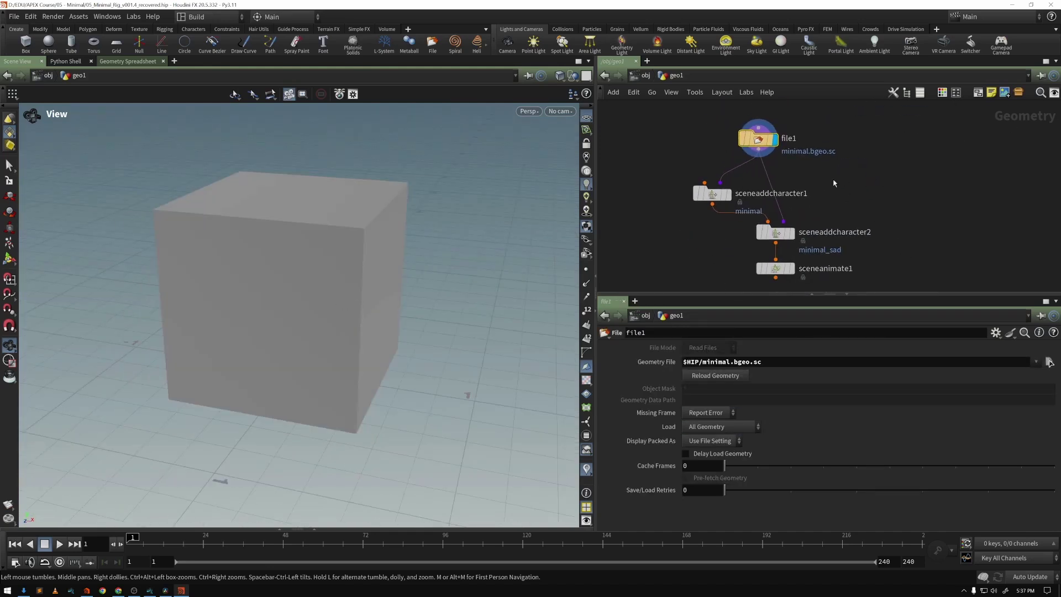
left_click(713, 194)
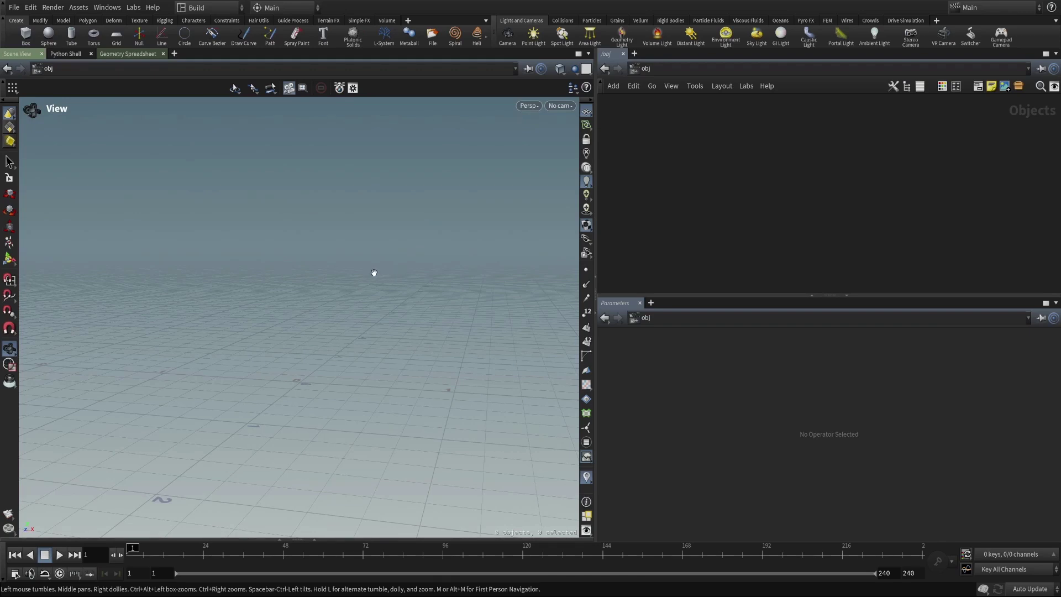
Turn on display of the cam1 object and bring its camera icon into view in the scene
scroll(740, 204, "down", 3)
middle_click_drag(738, 224, 731, 160)
scroll(730, 161, "up", 3)
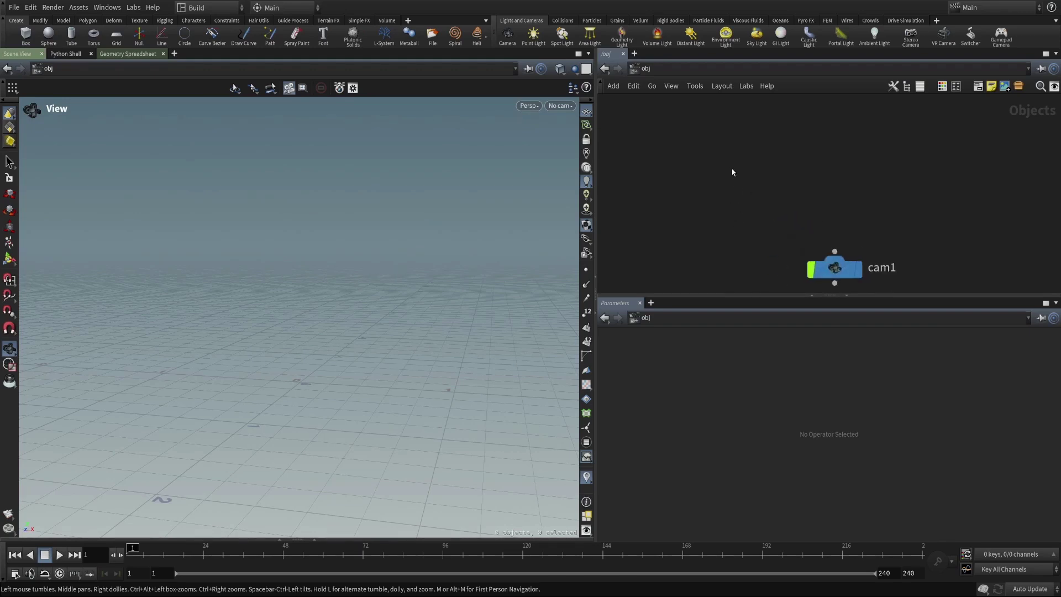
middle_click_drag(749, 196, 701, 137)
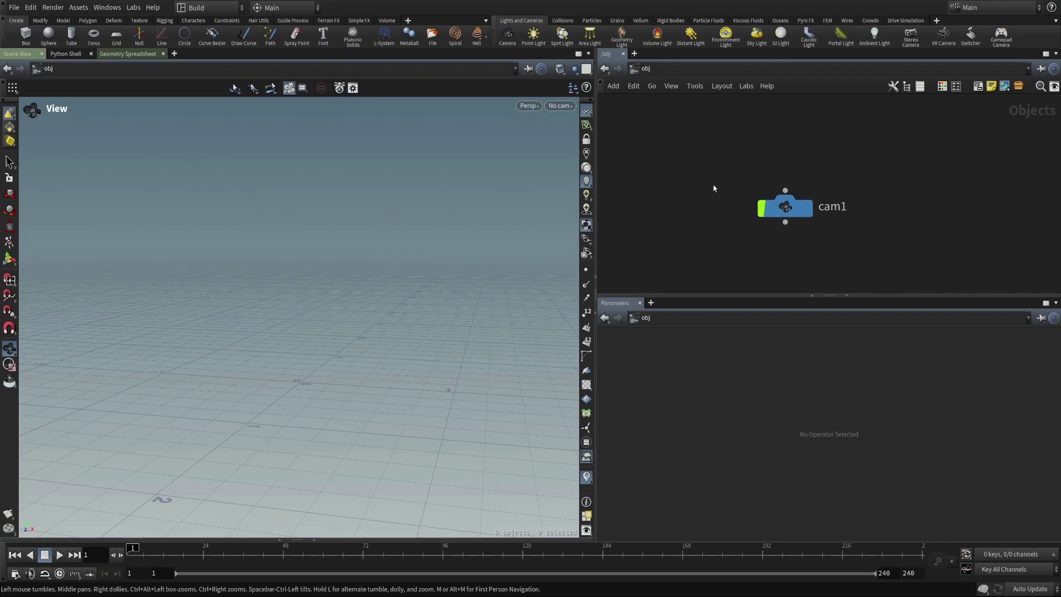
left_click_drag(708, 159, 861, 255)
left_click(809, 207)
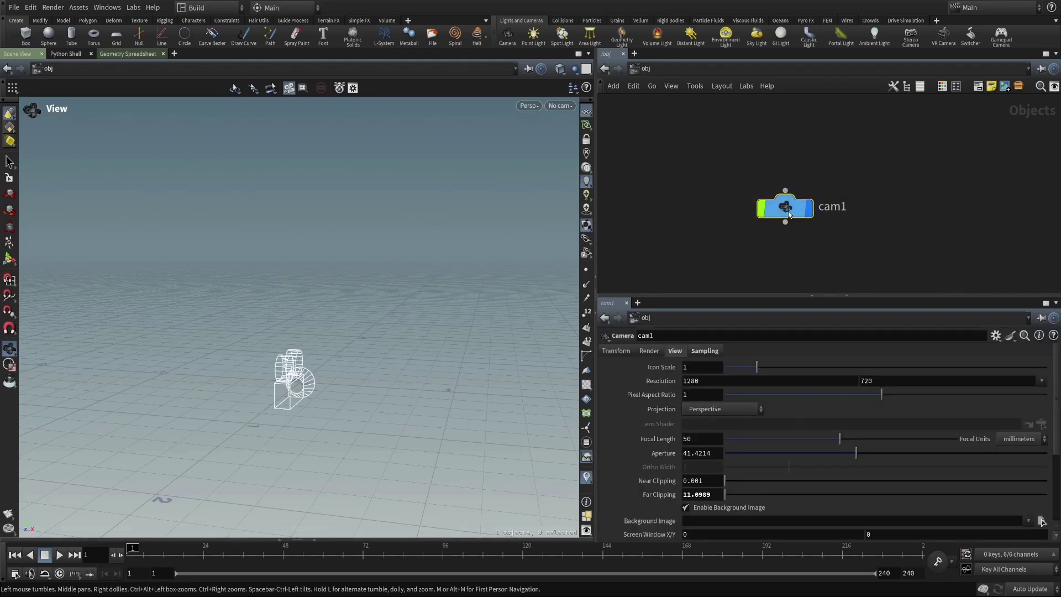
left_click(759, 254)
left_click_drag(440, 296, 318, 341)
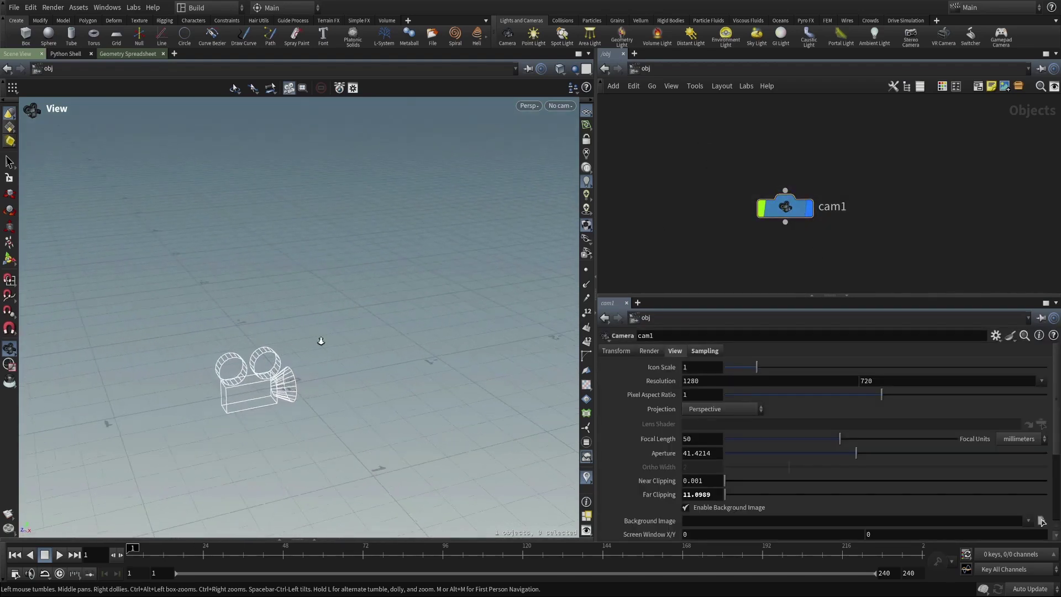
right_click_drag(318, 341, 420, 303)
left_click_drag(367, 374, 343, 277)
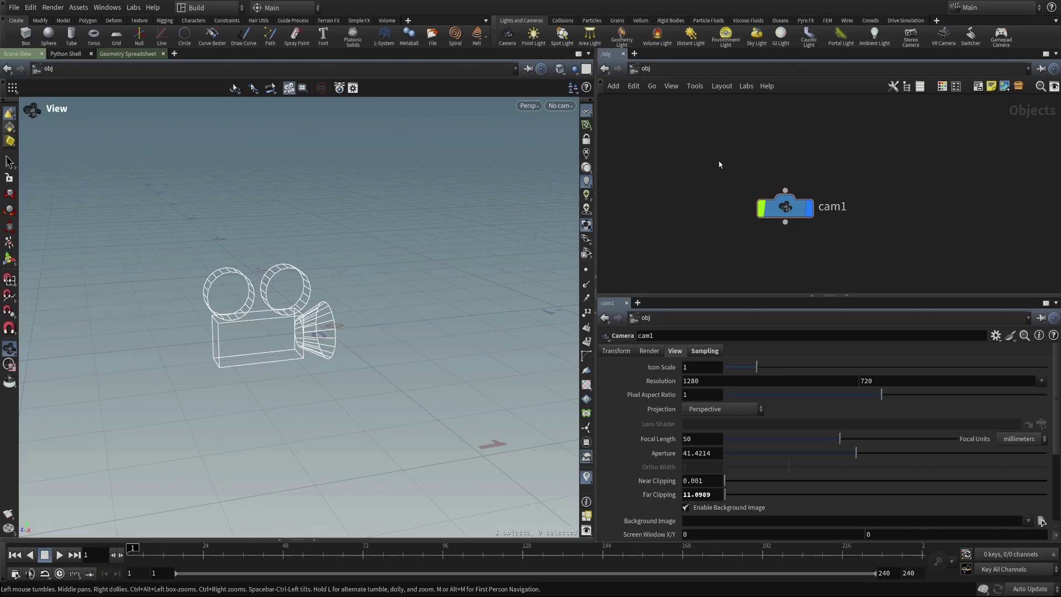
Select cam1 and look through its Transform, Render, View and Sampling parameters
left_click_drag(719, 165, 834, 249)
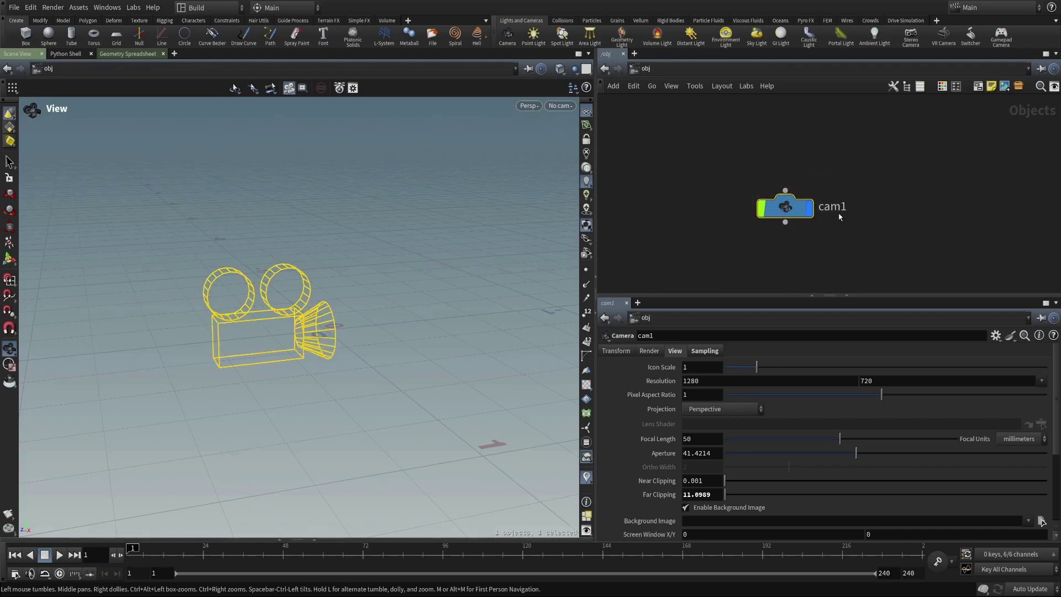
left_click(616, 351)
left_click(649, 351)
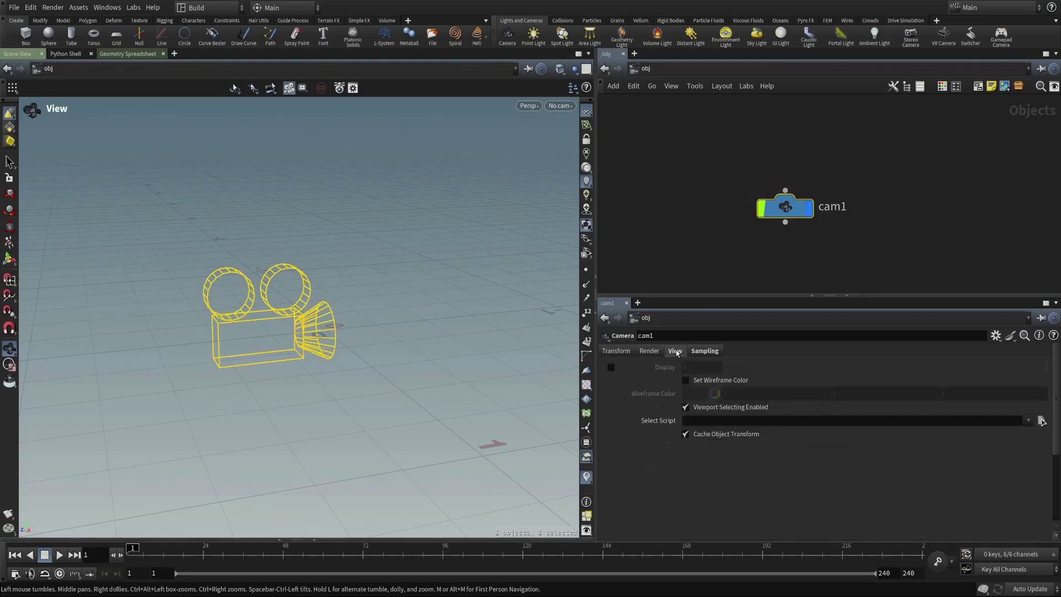
left_click(675, 350)
left_click(705, 351)
left_click(675, 351)
left_click(616, 351)
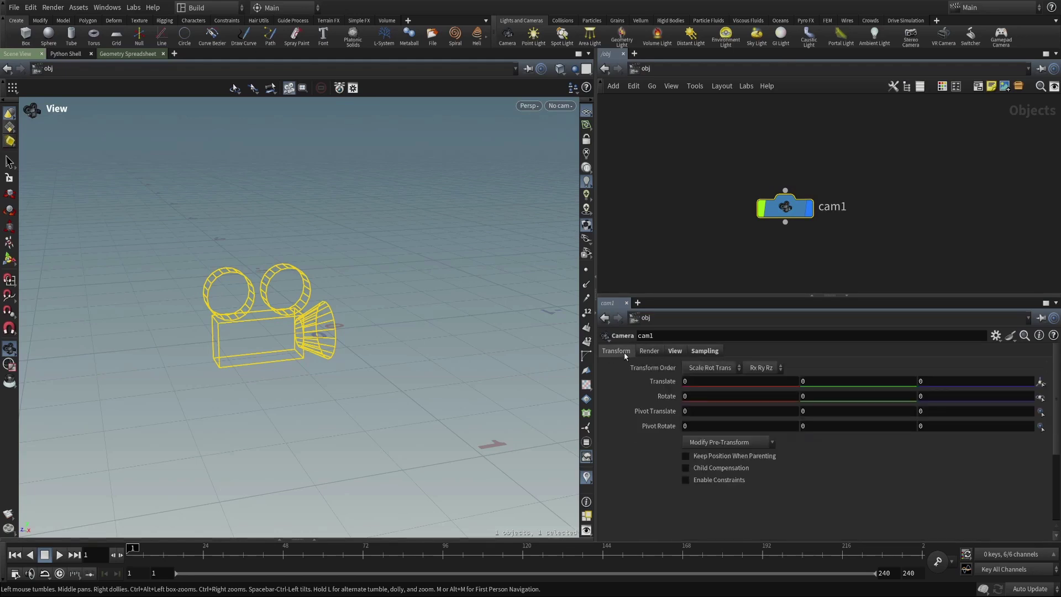
Reselect cam1 and examine its View and Sampling settings, ending on its Transform parameters
left_click(674, 246)
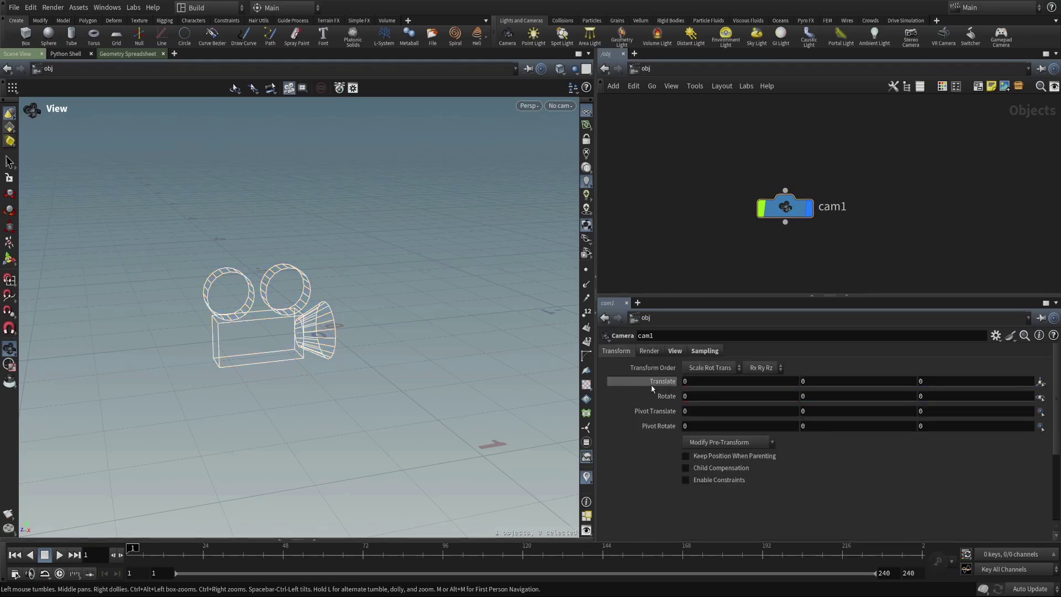
left_click_drag(311, 302, 330, 315)
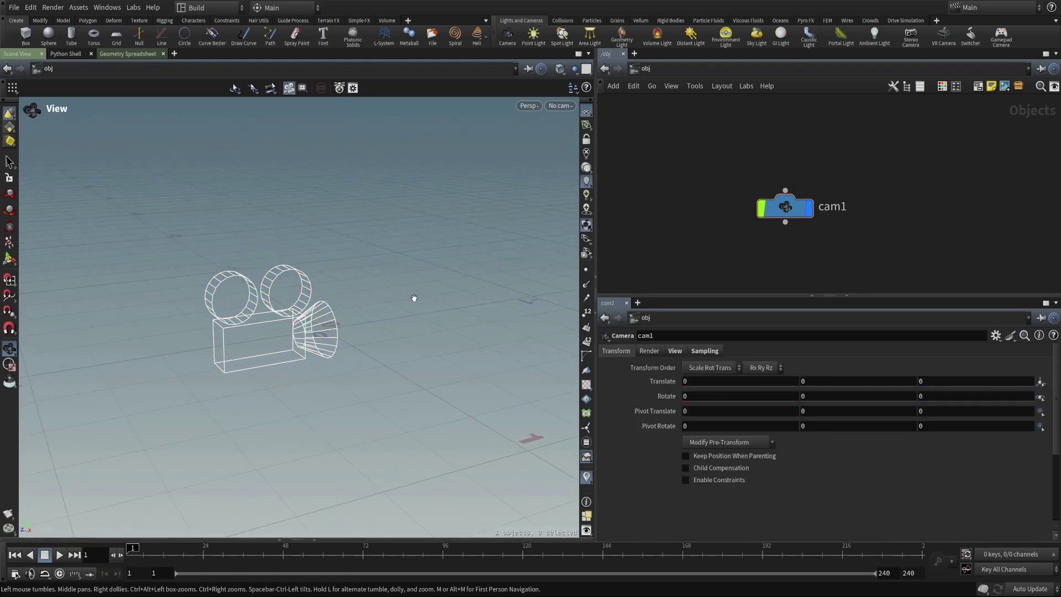
left_click_drag(714, 187, 816, 246)
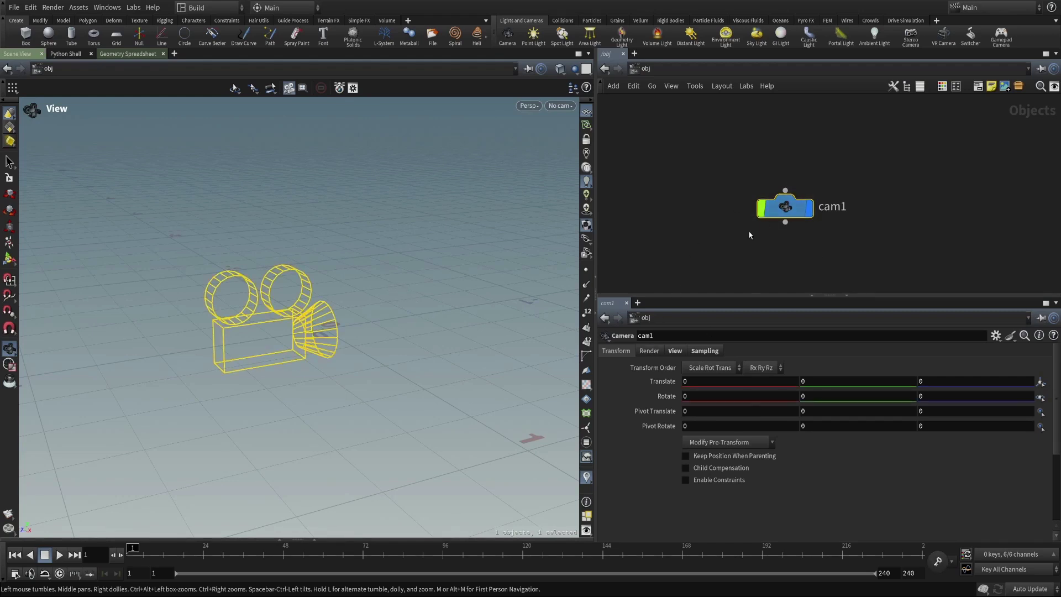
left_click(674, 351)
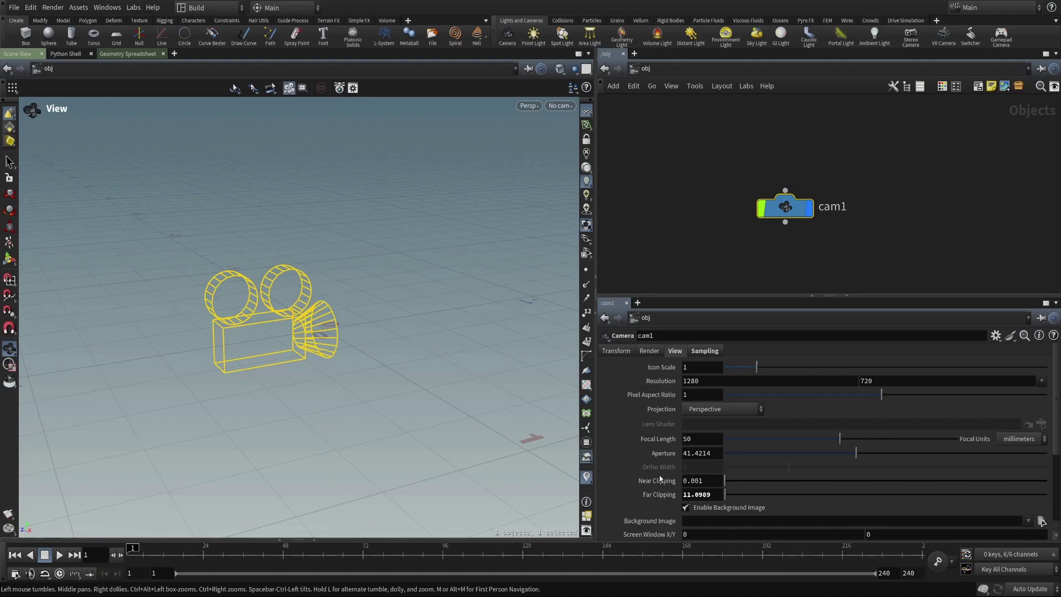
left_click(706, 349)
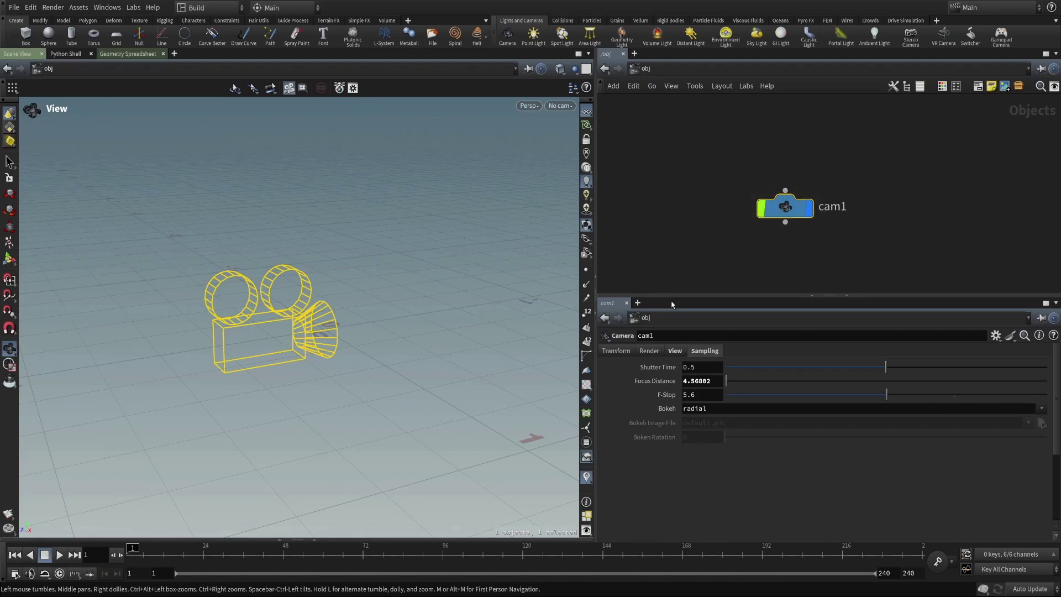
left_click(616, 351)
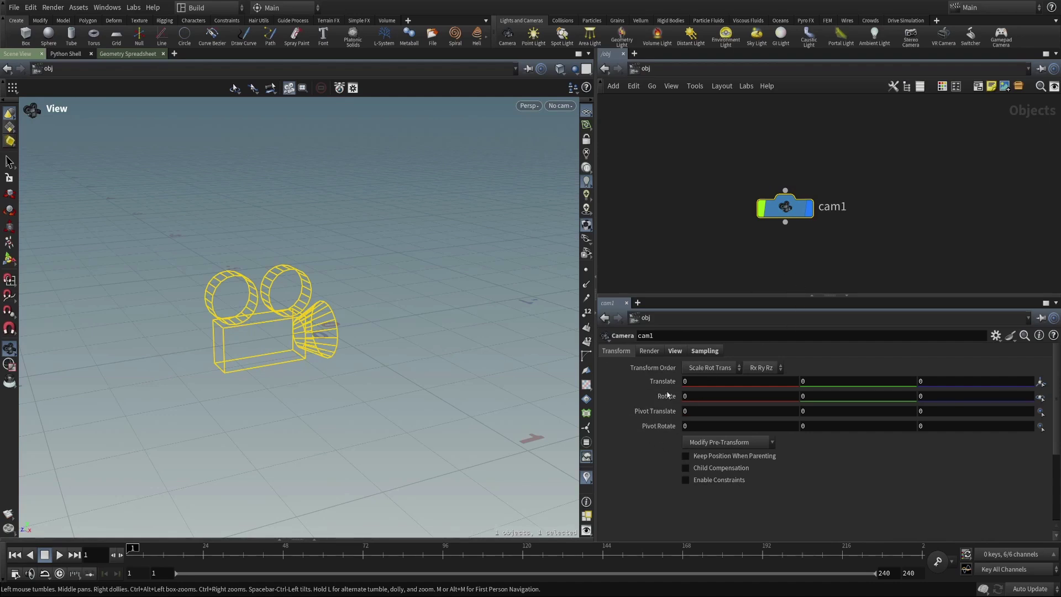
Add a null object beside cam1 in the object network
middle_click_drag(729, 238, 682, 227)
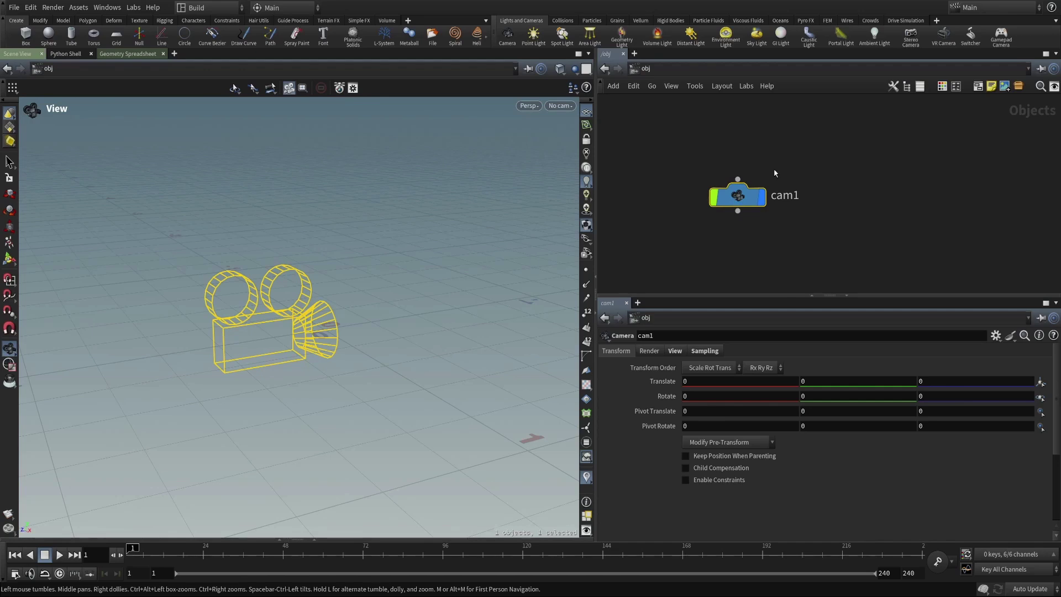
left_click(851, 199)
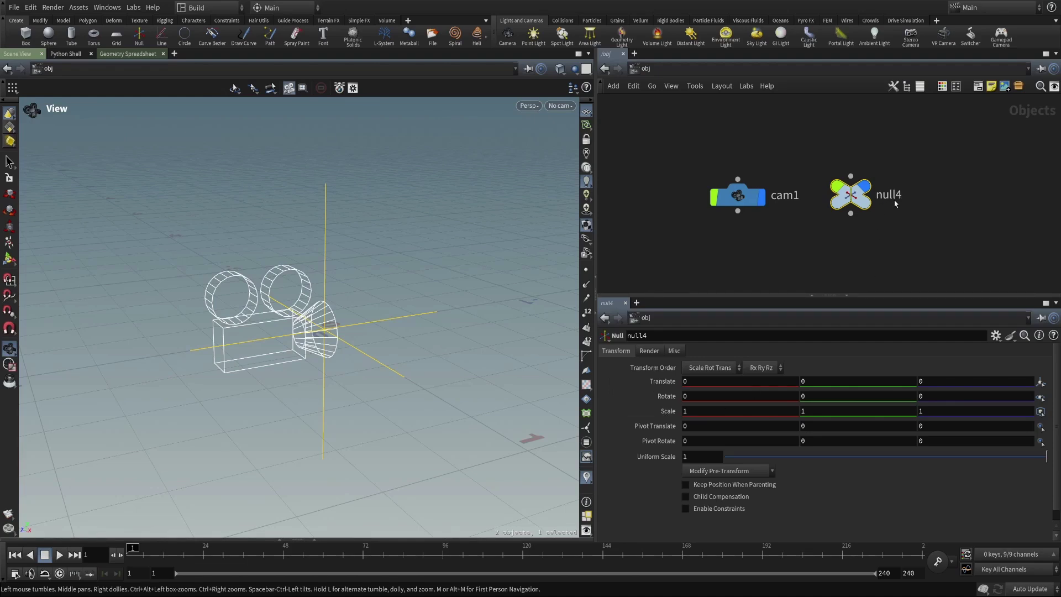
left_click(852, 233)
Compare the parameters of cam1 and null4 by selecting each object in turn
left_click_drag(930, 238, 856, 168)
left_click_drag(726, 145, 751, 236)
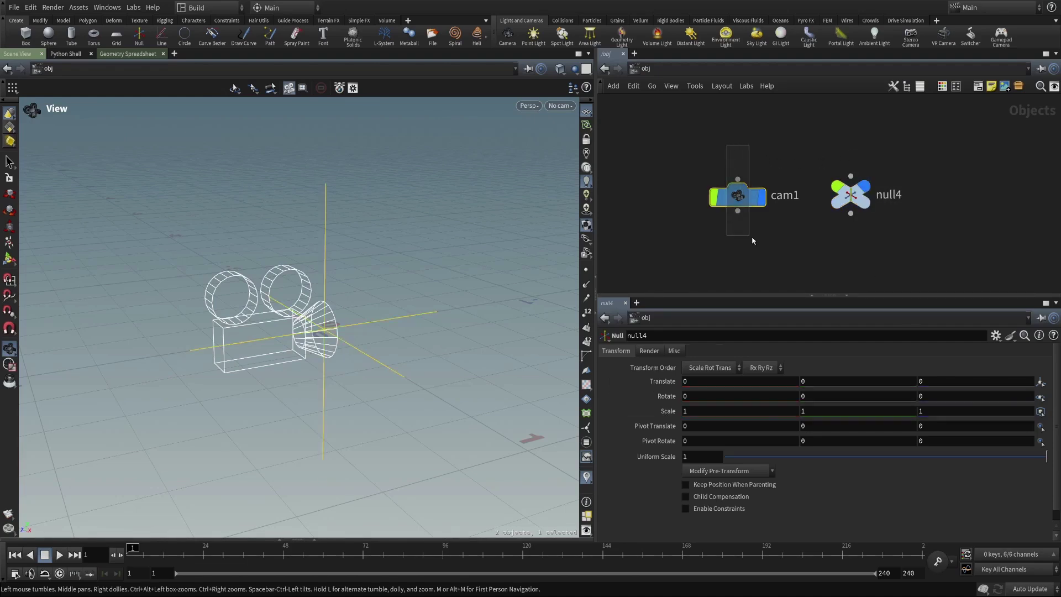
left_click_drag(827, 143, 881, 233)
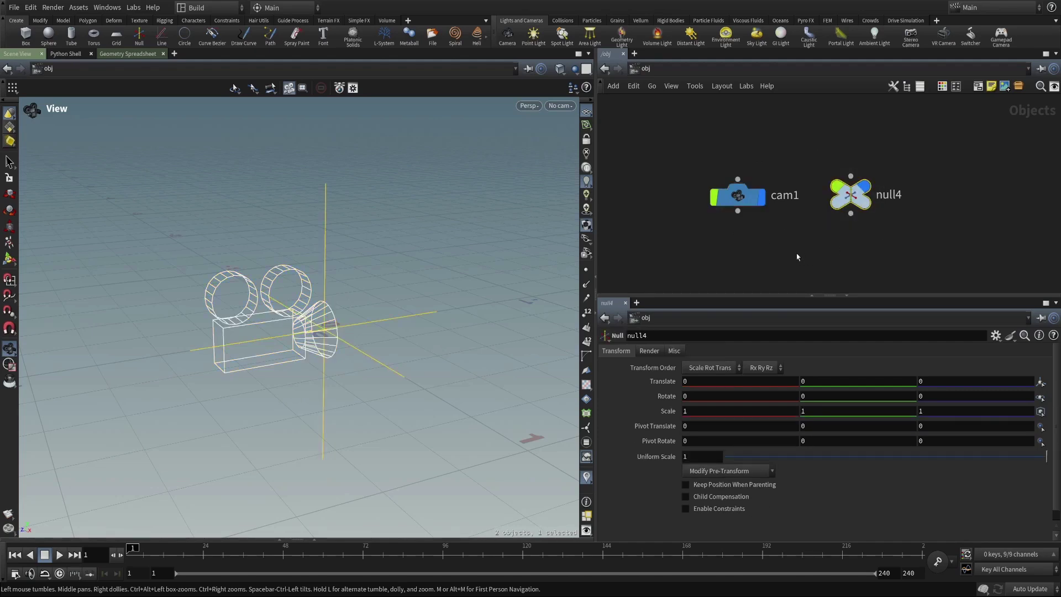
left_click(756, 191)
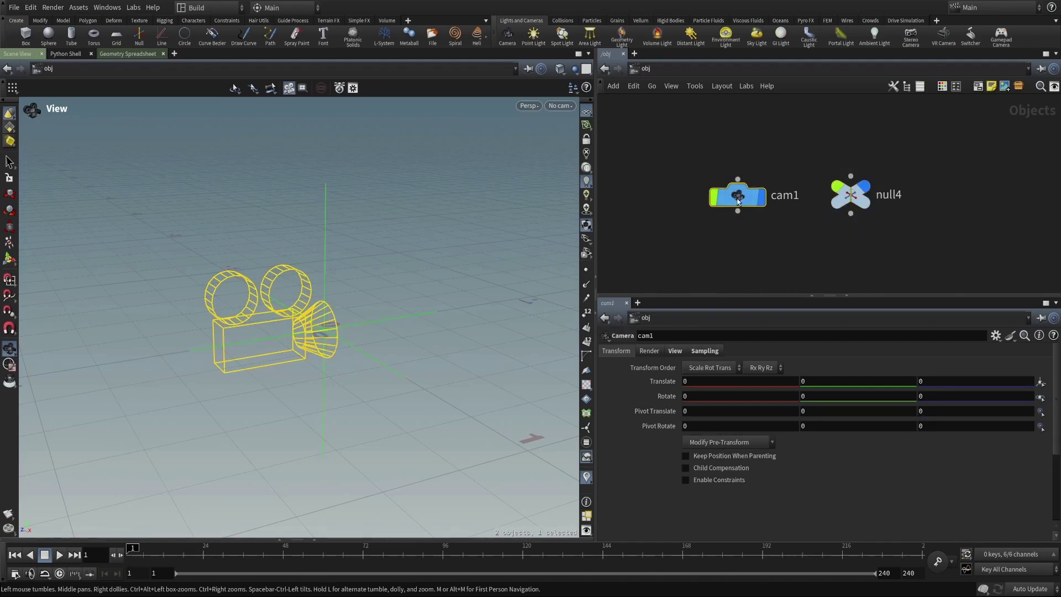
left_click(675, 351)
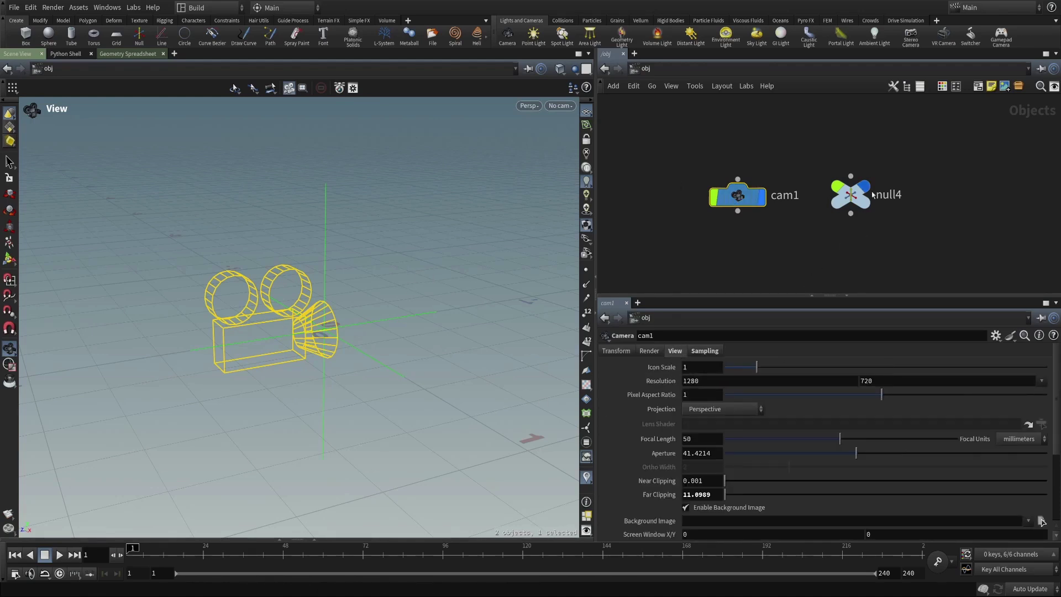
left_click(851, 194)
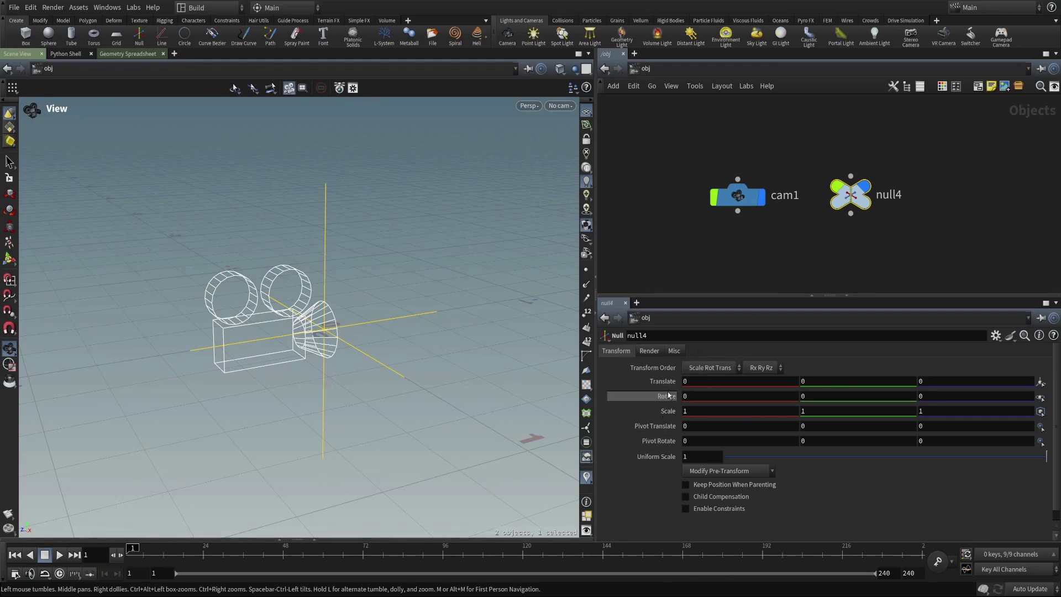
Turn off display of both the cam1 and null4 objects
left_click(774, 221)
left_click(761, 196)
left_click(864, 186)
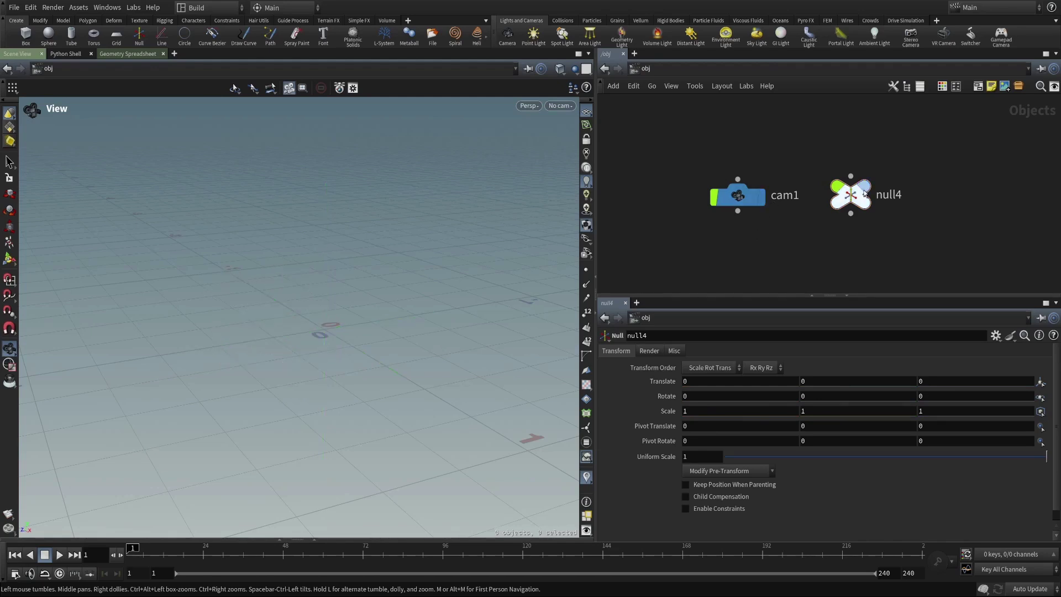
Select the geo1 object in the network and turn on its display, keeping its box in view
middle_click_drag(793, 248, 790, 123)
scroll(778, 170, "down", 3)
middle_click_drag(778, 221, 785, 187)
scroll(760, 191, "up", 3)
left_click(740, 167)
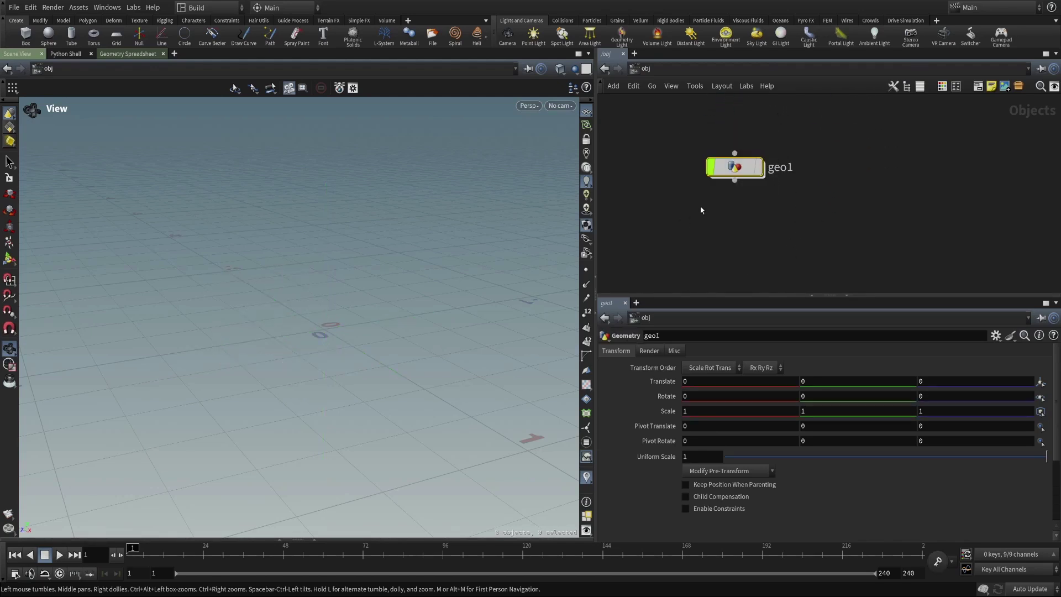
left_click(759, 168)
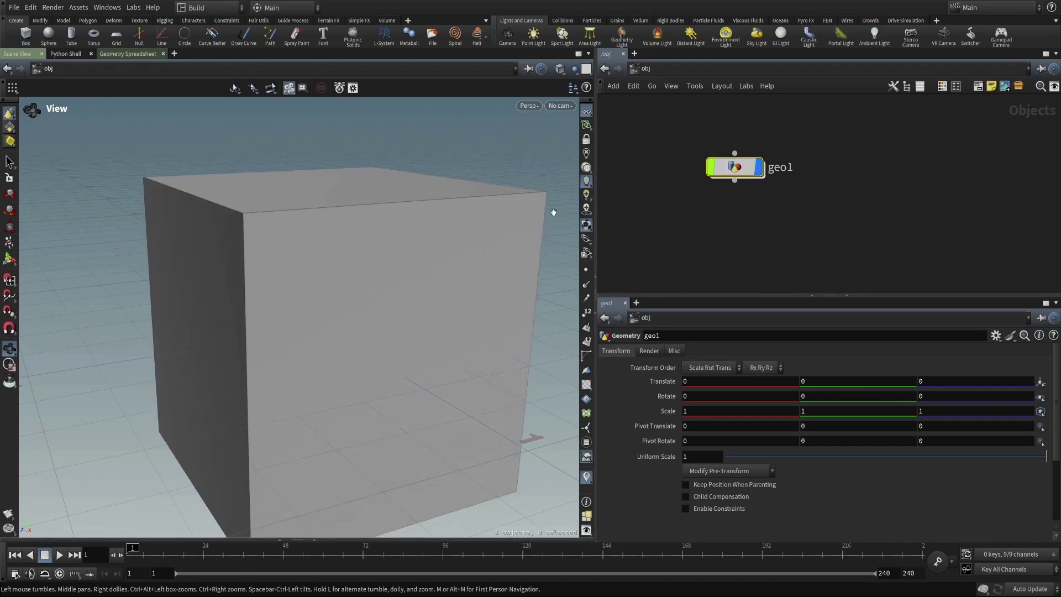
right_click_drag(551, 208, 470, 237)
left_click_drag(734, 172, 738, 184)
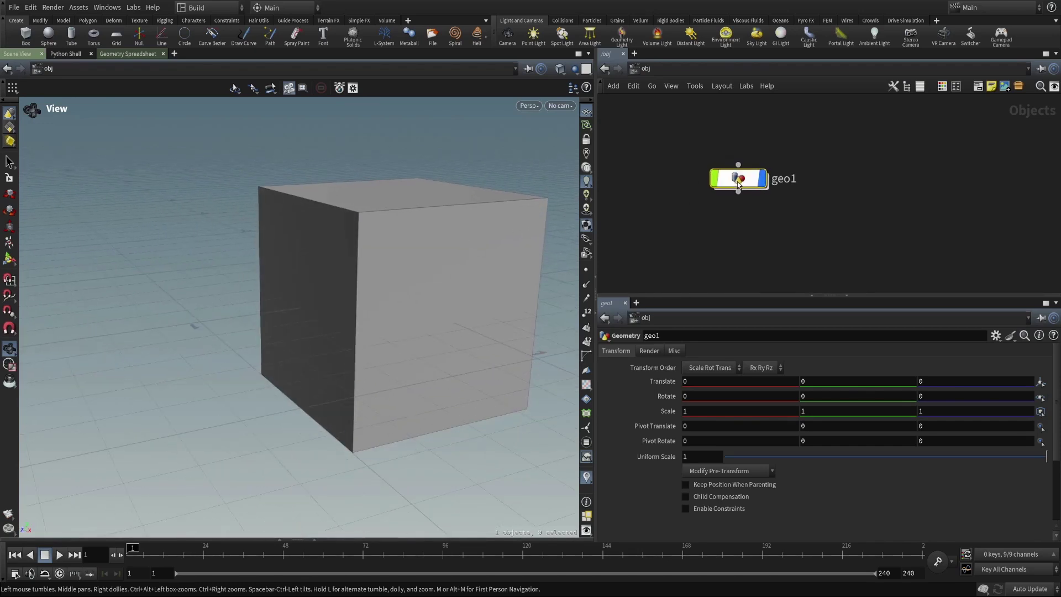
Look inside the geo1 object at its box1 node and return to the object level
left_click_drag(674, 127, 794, 234)
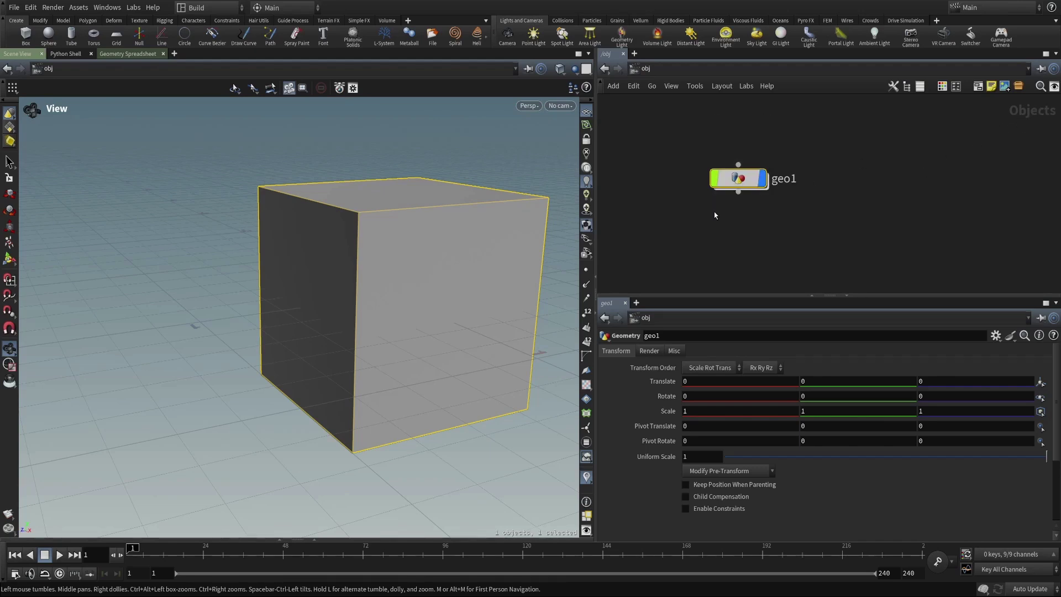
double_click(741, 184)
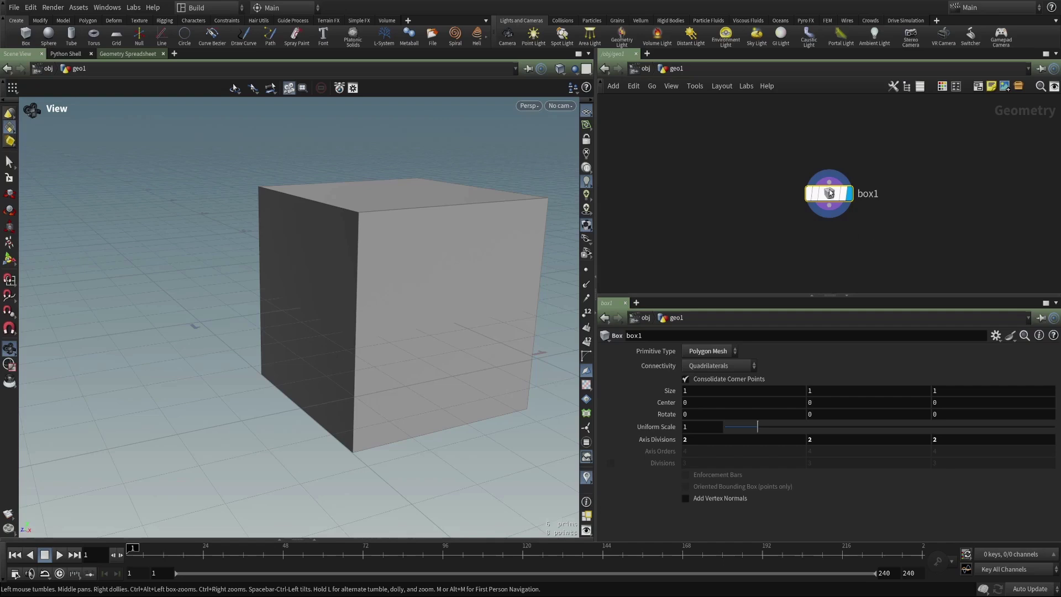
left_click_drag(454, 289, 412, 287)
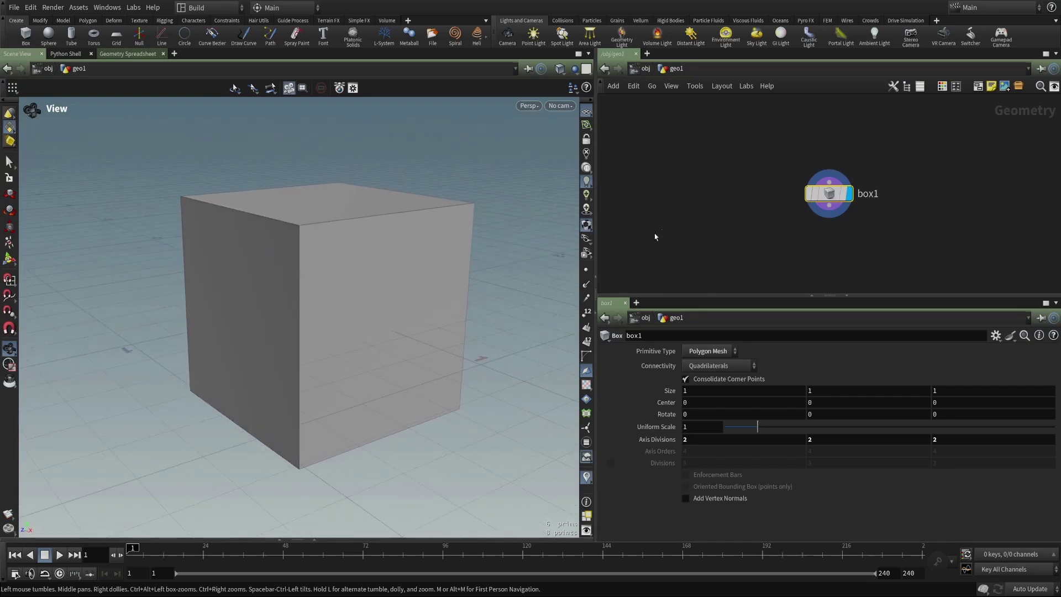
left_click(671, 226)
key("u")
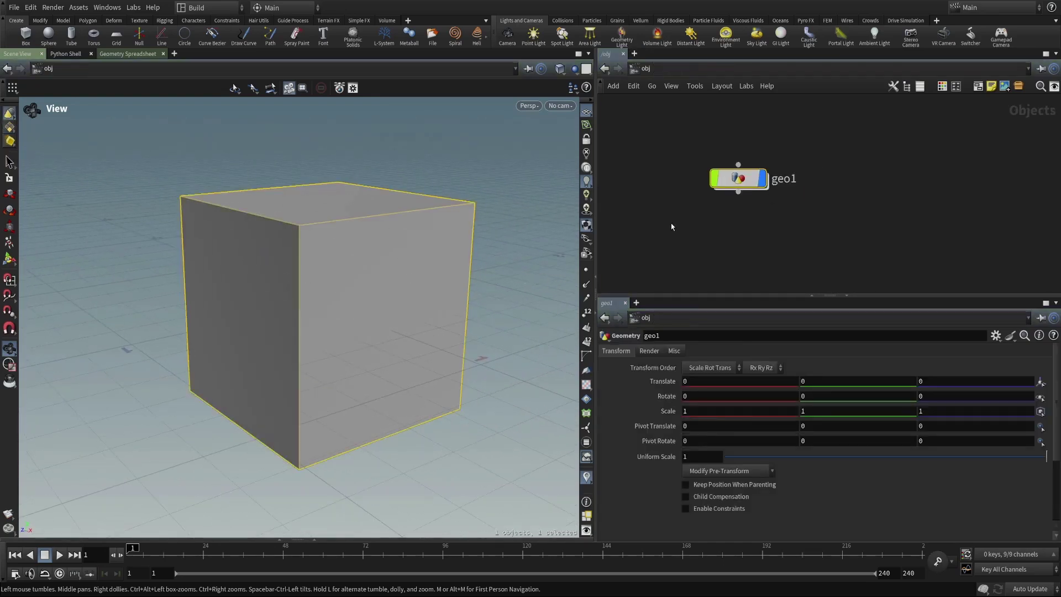
left_click(675, 219)
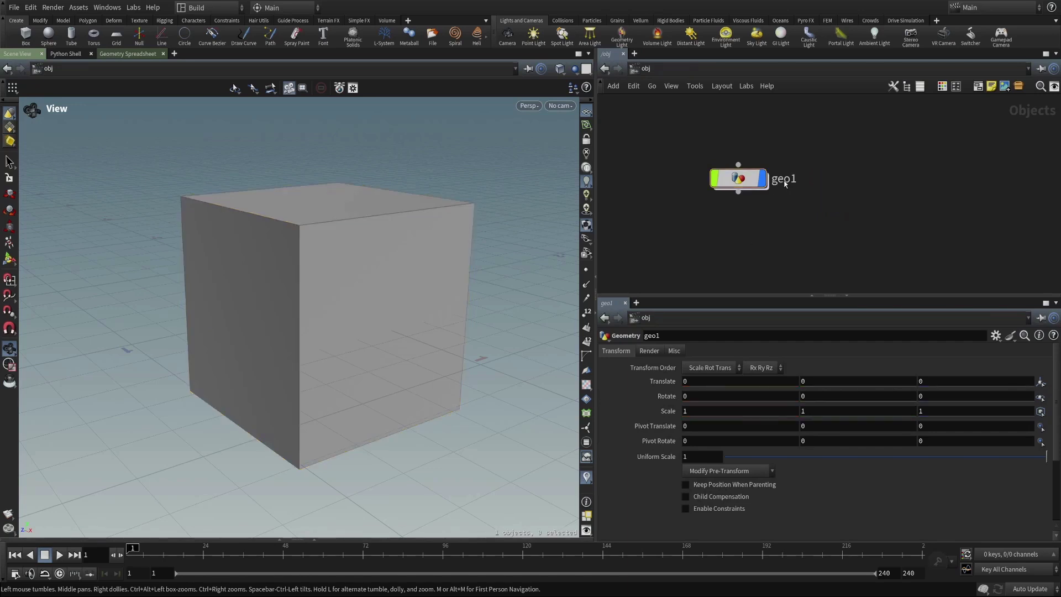
Examine geo1's render parameters, including its Shading, Sampling, Dicing and Geometry settings
left_click_drag(779, 158, 691, 216)
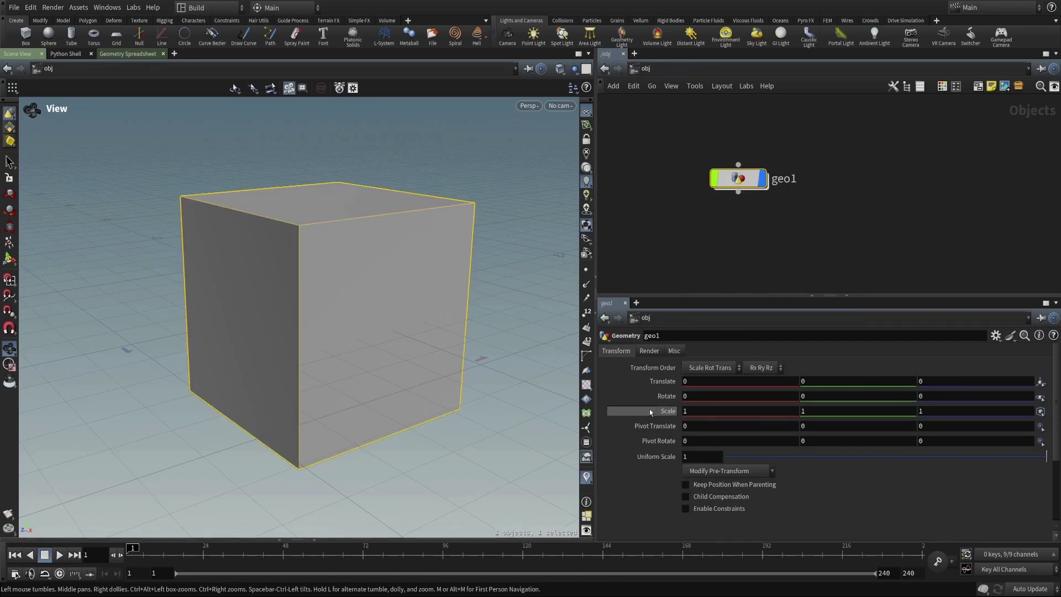
left_click(649, 350)
scroll(660, 470, "down", 3)
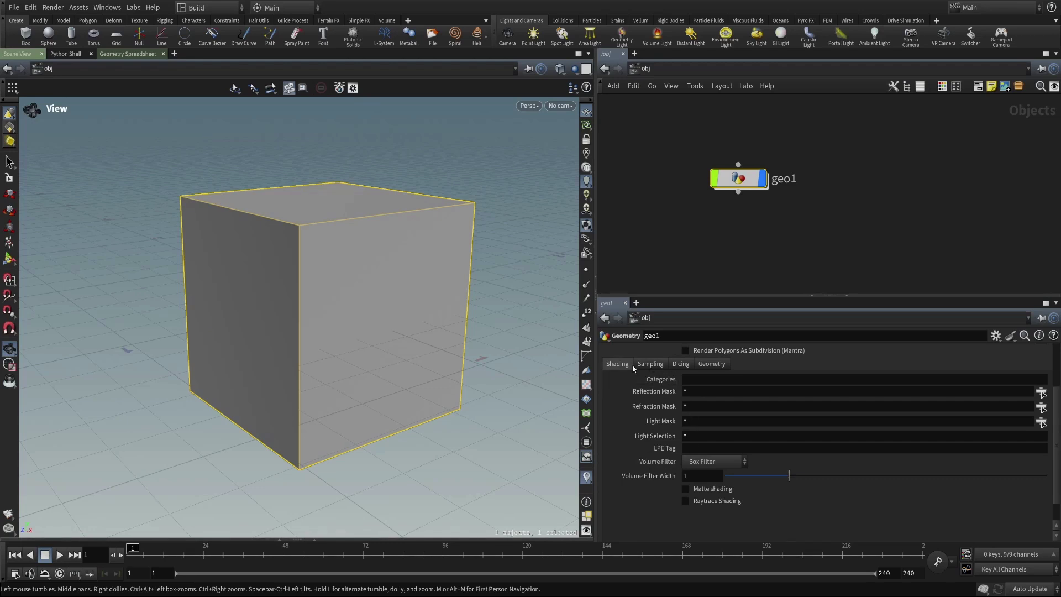
left_click(651, 363)
left_click(680, 363)
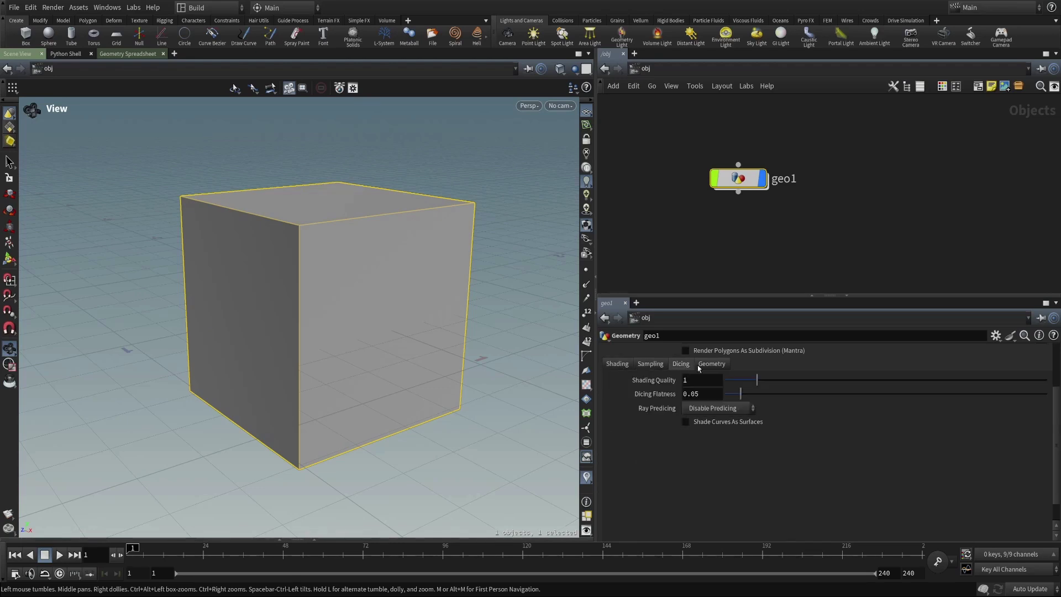
left_click(710, 364)
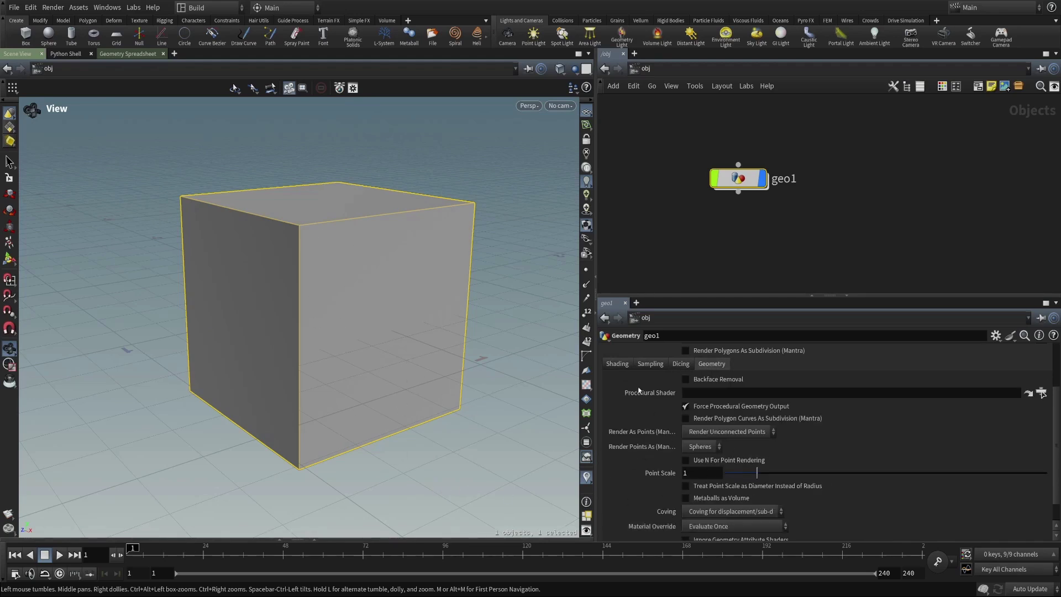
left_click(617, 364)
scroll(623, 354, "up", 3)
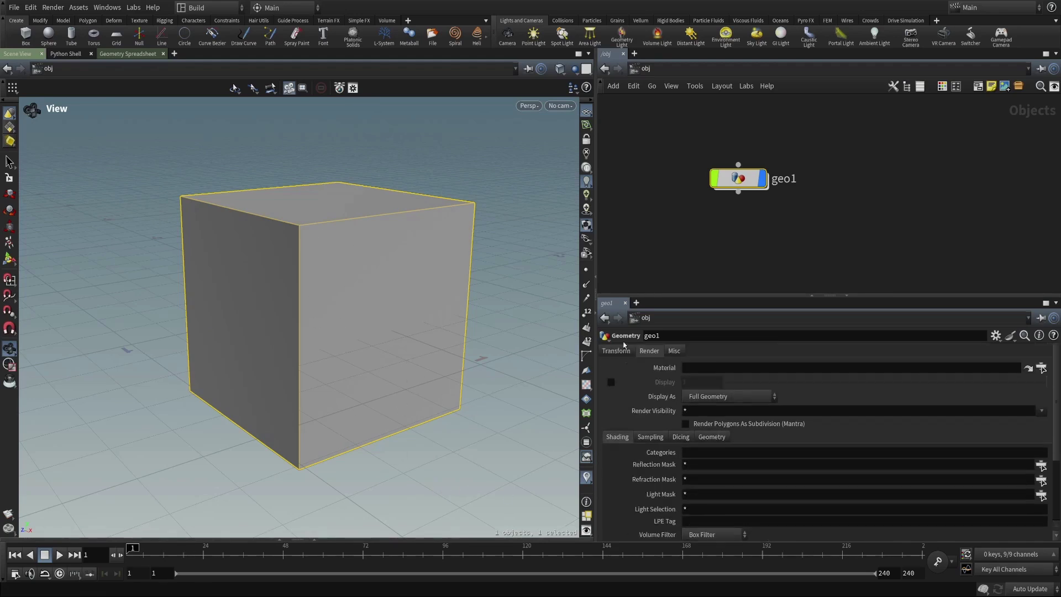
left_click(677, 292)
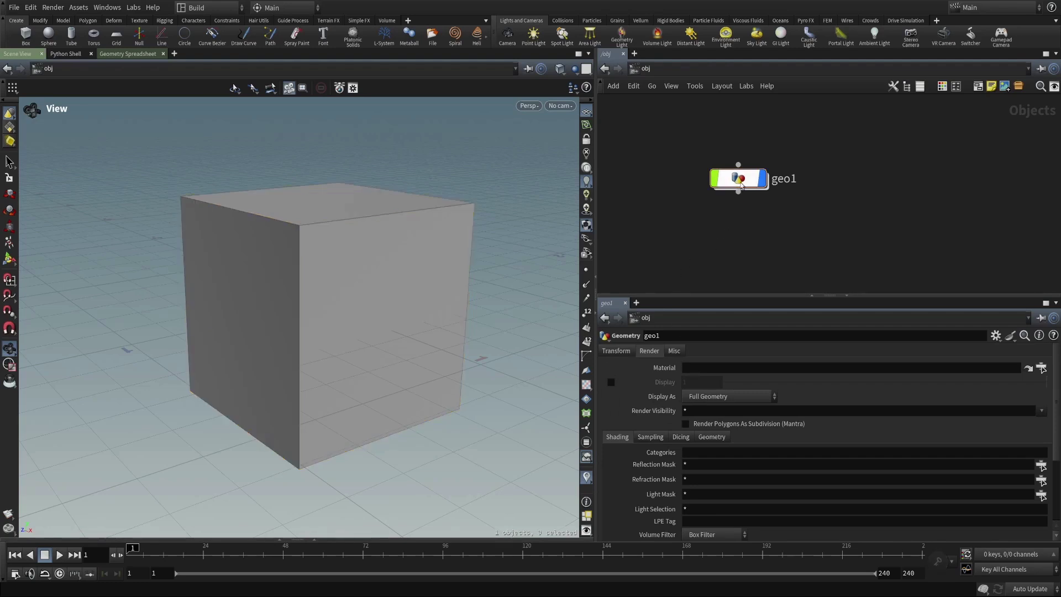
left_click_drag(865, 134, 685, 231)
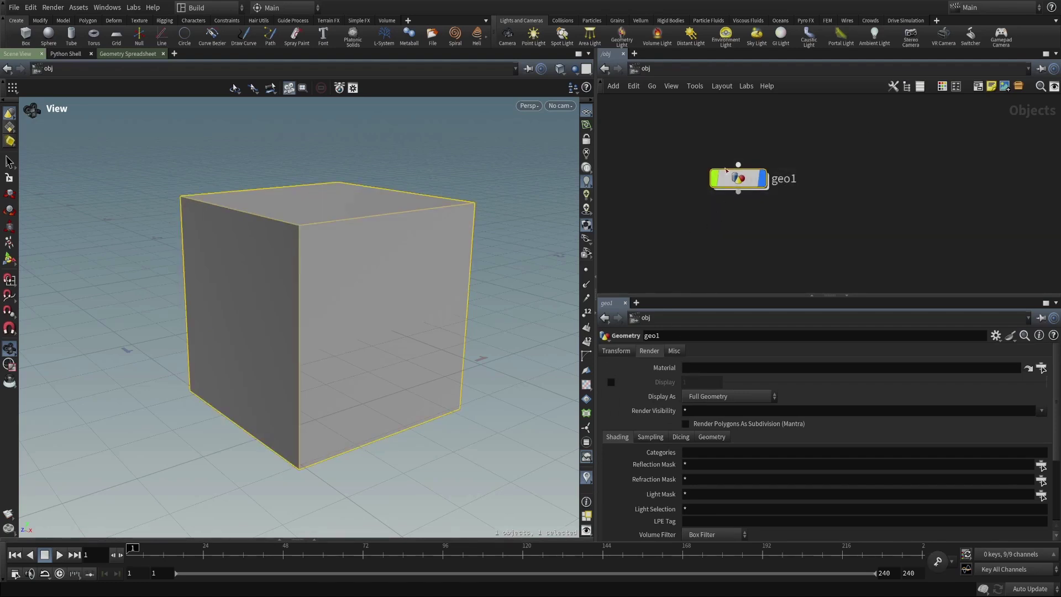
Turn off display of geo1 and turn on display of the parented null1, null2 and null3 objects
scroll(708, 211, "down", 2)
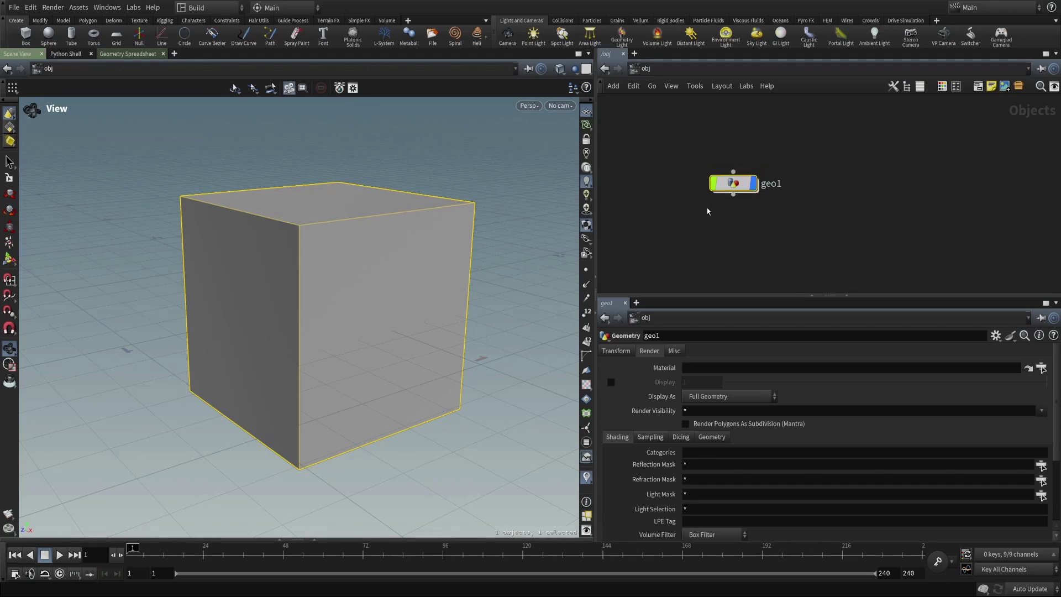
middle_click_drag(713, 242, 729, 161)
middle_click_drag(772, 224, 748, 462)
left_click(723, 231)
middle_click_drag(722, 230, 738, 43)
middle_click_drag(776, 262, 760, 135)
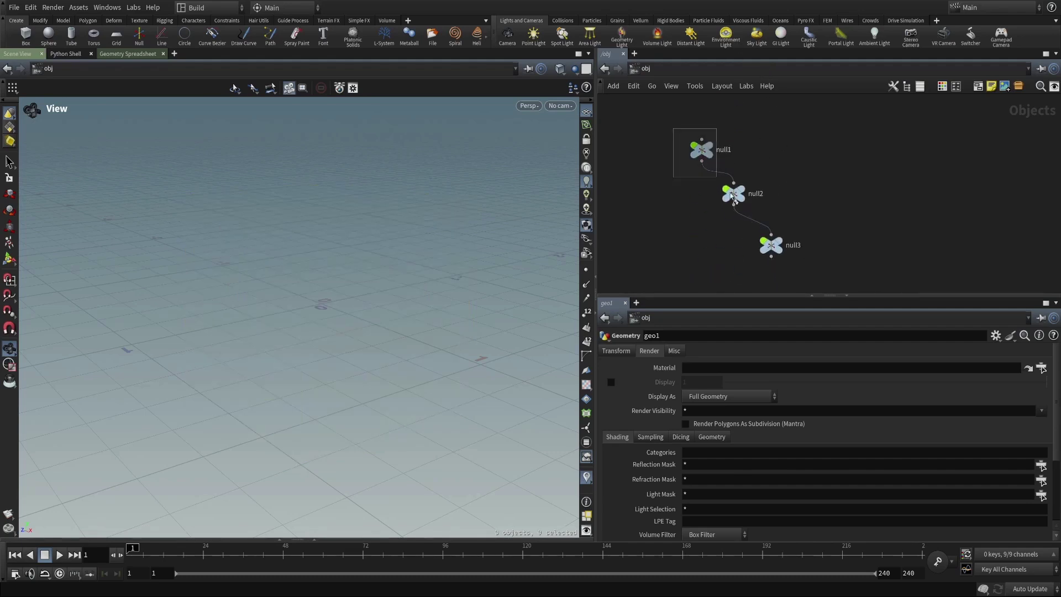
key("ctrl+z")
left_click_drag(431, 254, 441, 239)
right_click_drag(440, 240, 445, 155)
middle_click_drag(358, 236, 338, 293)
left_click_drag(339, 293, 443, 285)
scroll(756, 128, "up", 3)
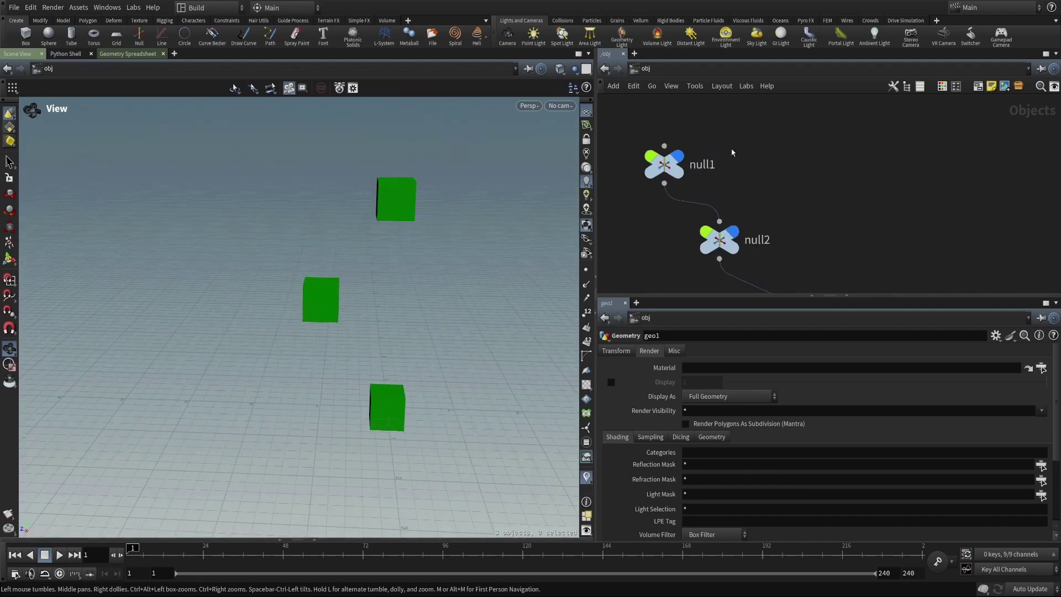
Examine the transform and miscellaneous parameters of null1
left_click(664, 164)
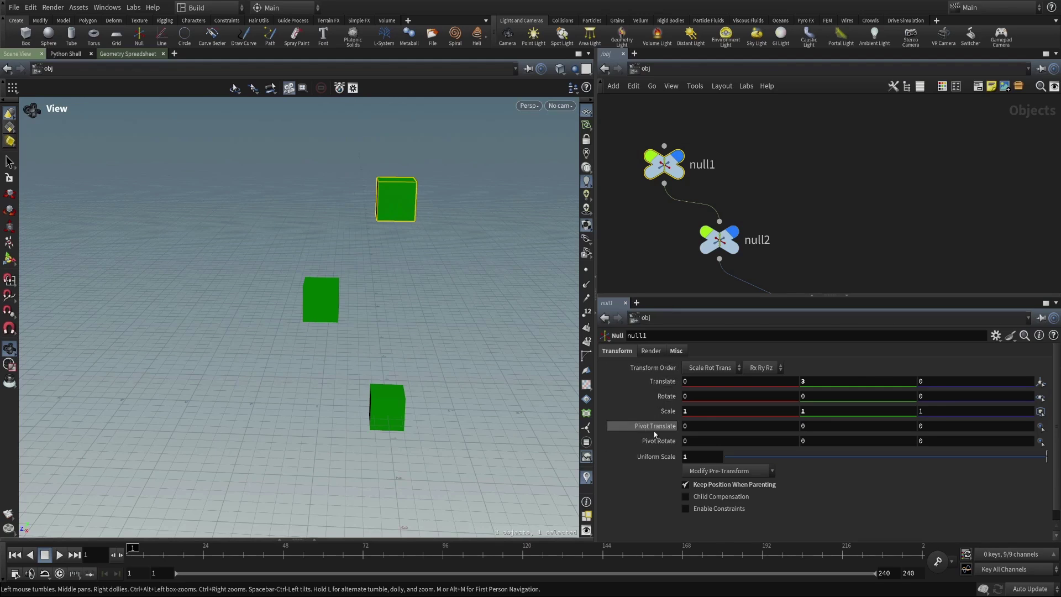
left_click(657, 230)
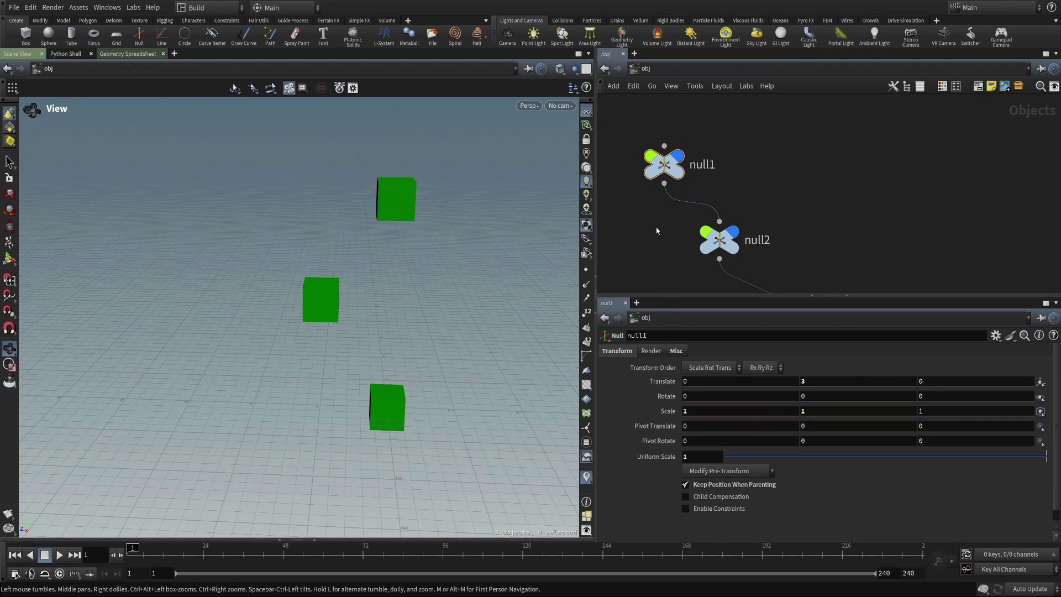
left_click(675, 351)
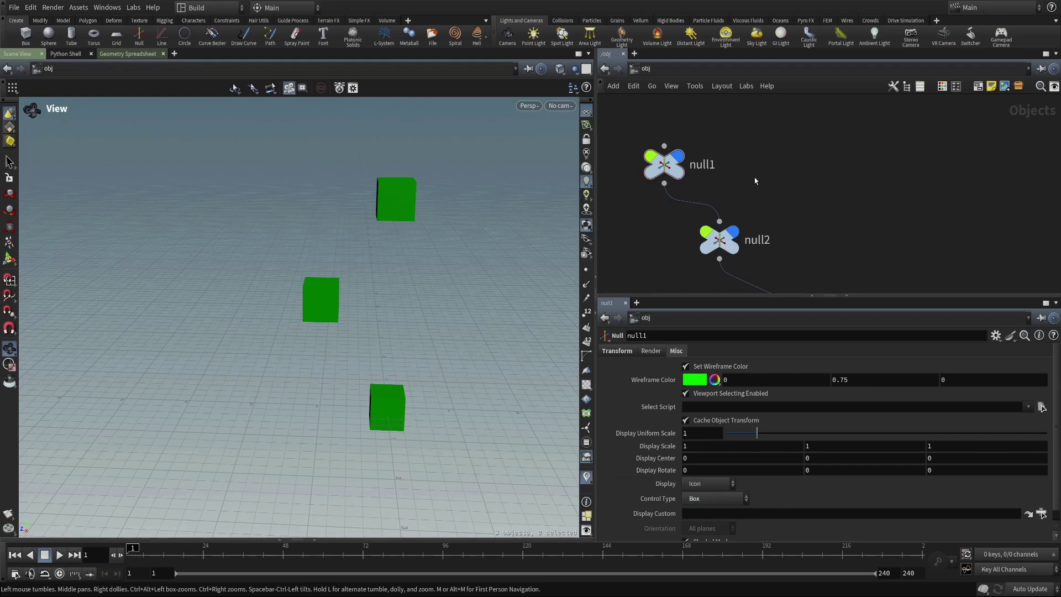
Move the null2 and null3 nodes closer beneath null1 in the object network
scroll(772, 193, "down", 4)
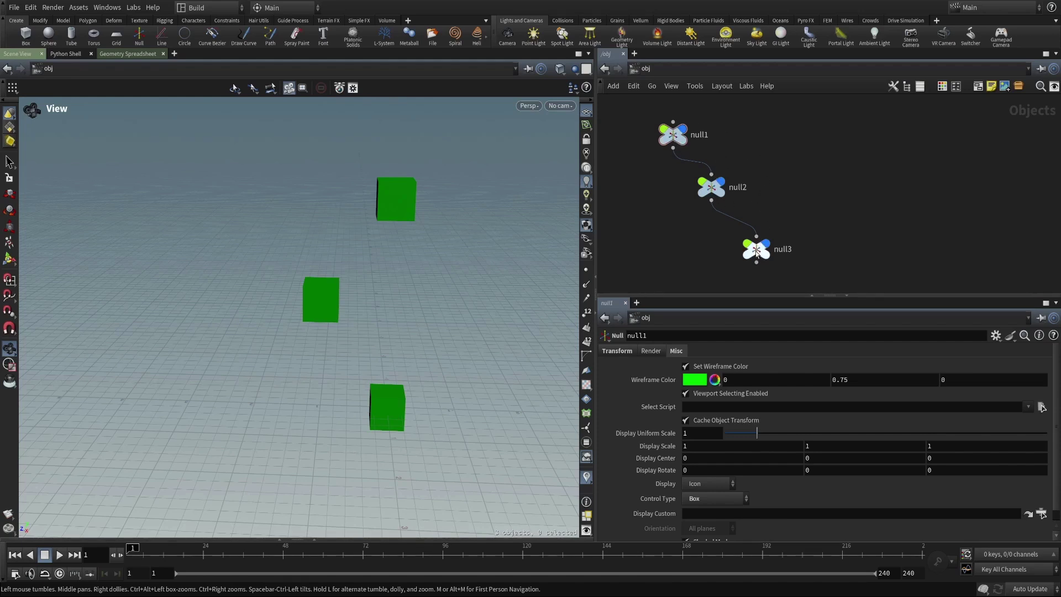
left_click_drag(711, 188, 699, 188)
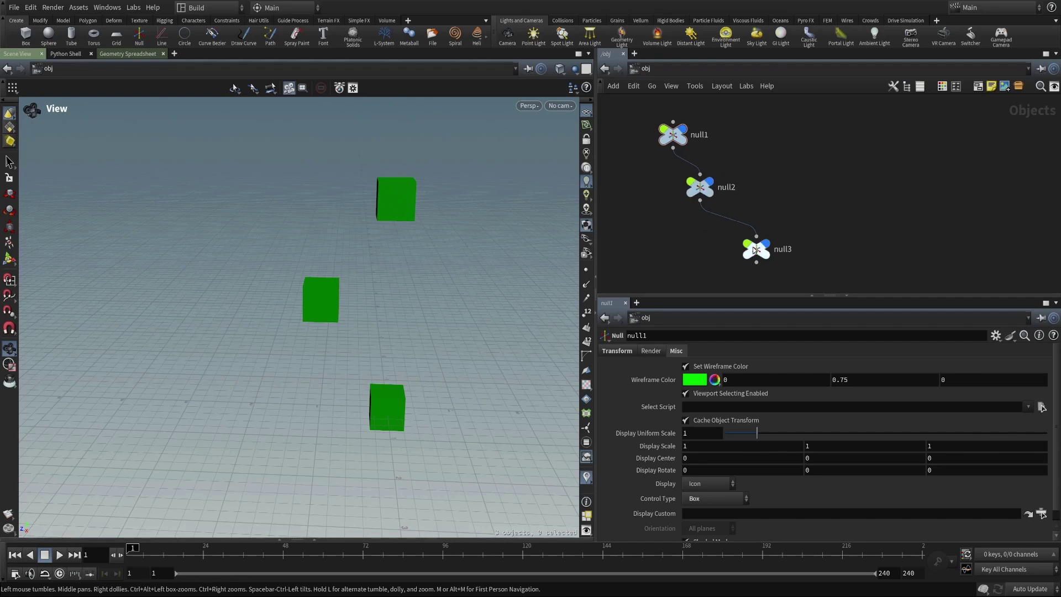
left_click_drag(753, 250, 722, 239)
Rotate null1 freehand about its X axis to about 1.2 degrees, so that its child nulls follow
left_click(672, 135)
left_click(617, 351)
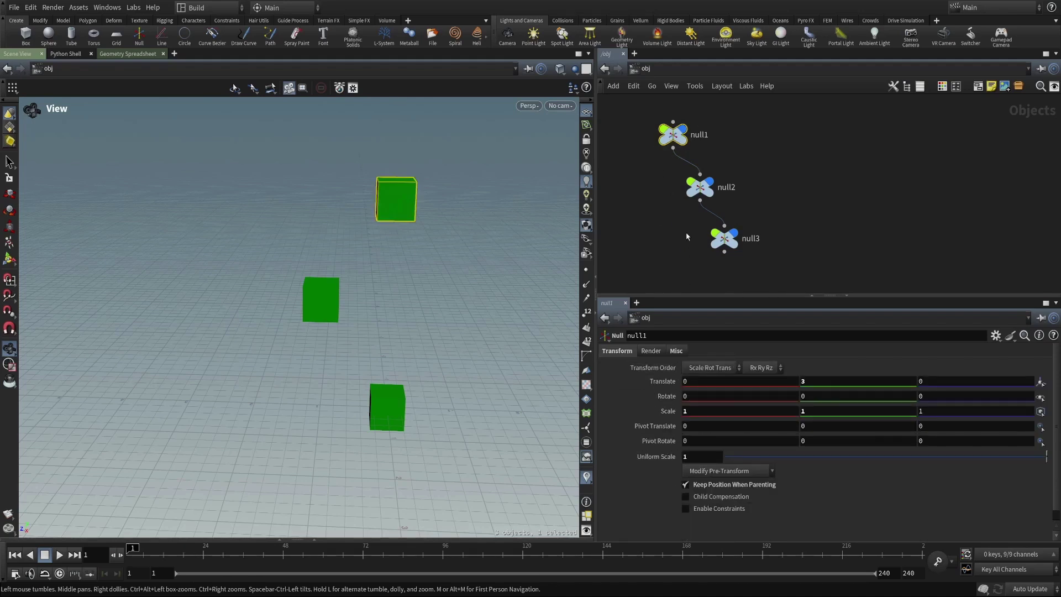
left_click(658, 160)
left_click(673, 134)
key("Return")
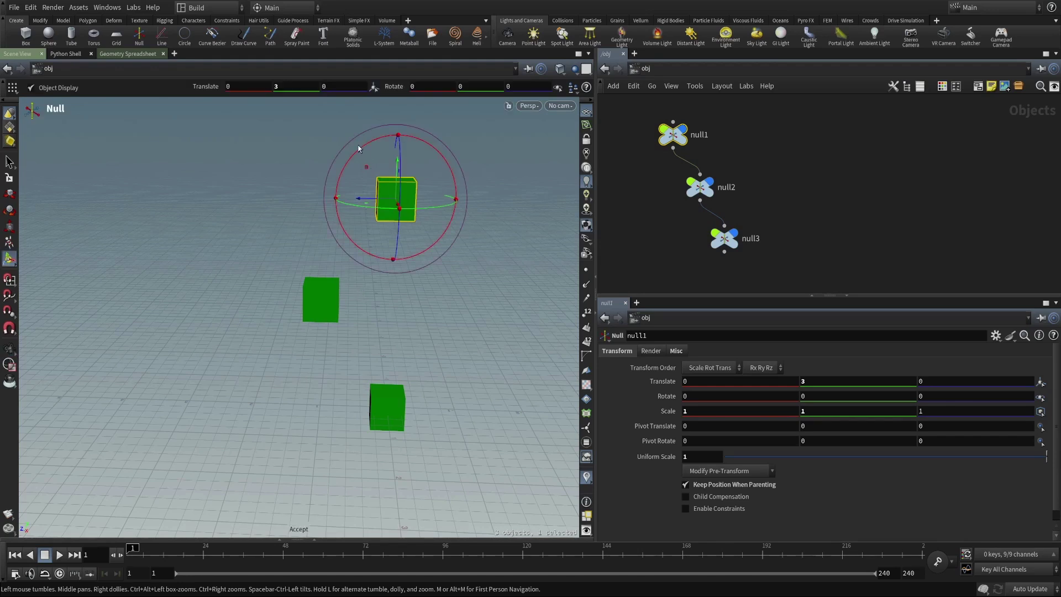
left_click_drag(361, 151, 376, 176)
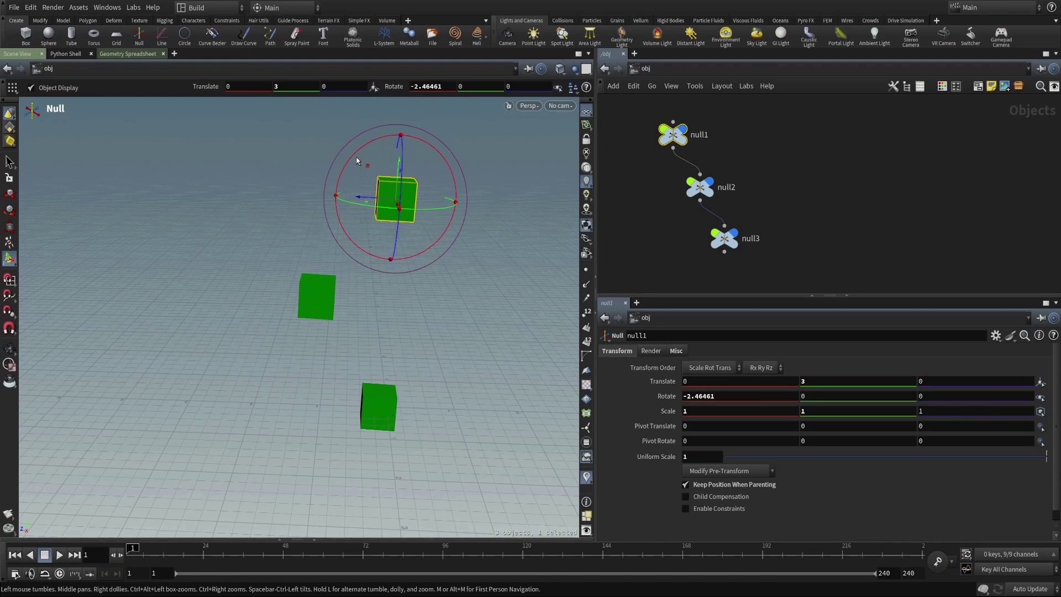
left_click_drag(357, 160, 350, 162)
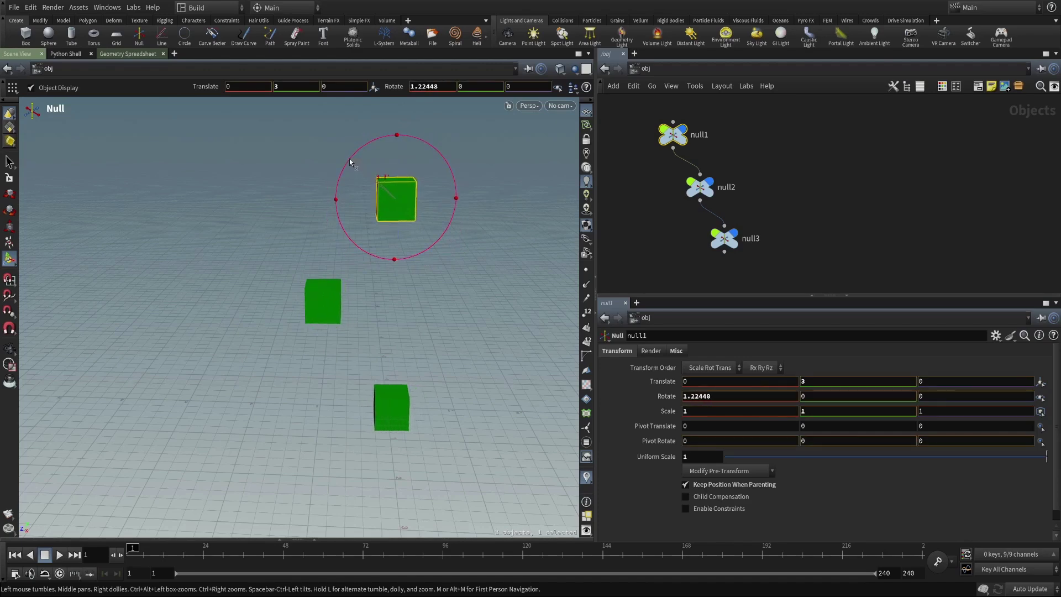
left_click_drag(368, 284, 411, 262, "alt")
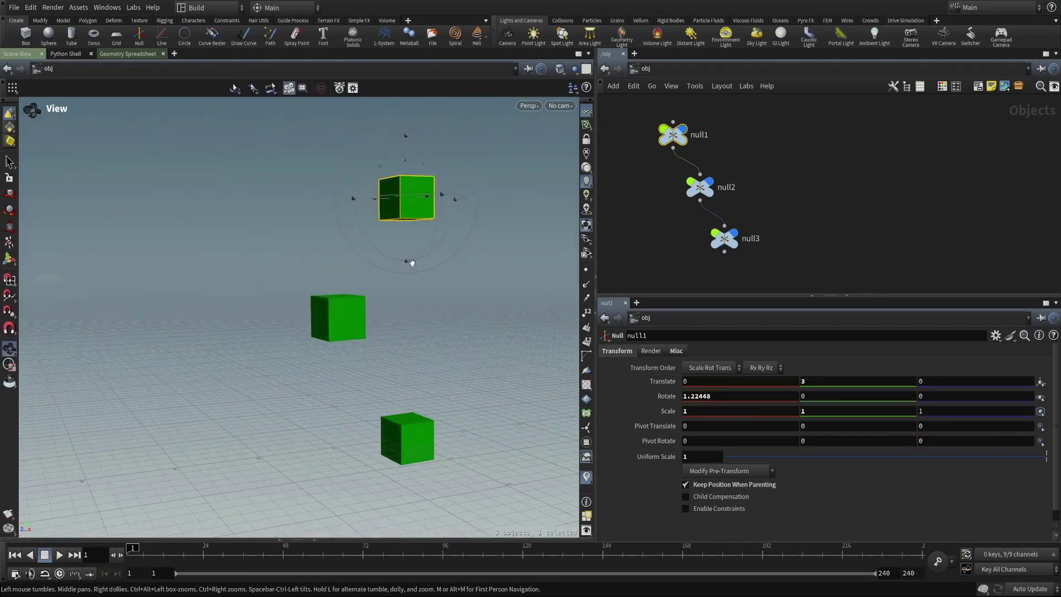
key("r")
key("Escape")
Turn off display of the three nulls and turn on display of chain_root1, chain_bone1 and chain_bone2
scroll(674, 251, "down", 1)
right_click_drag(417, 242, 343, 270)
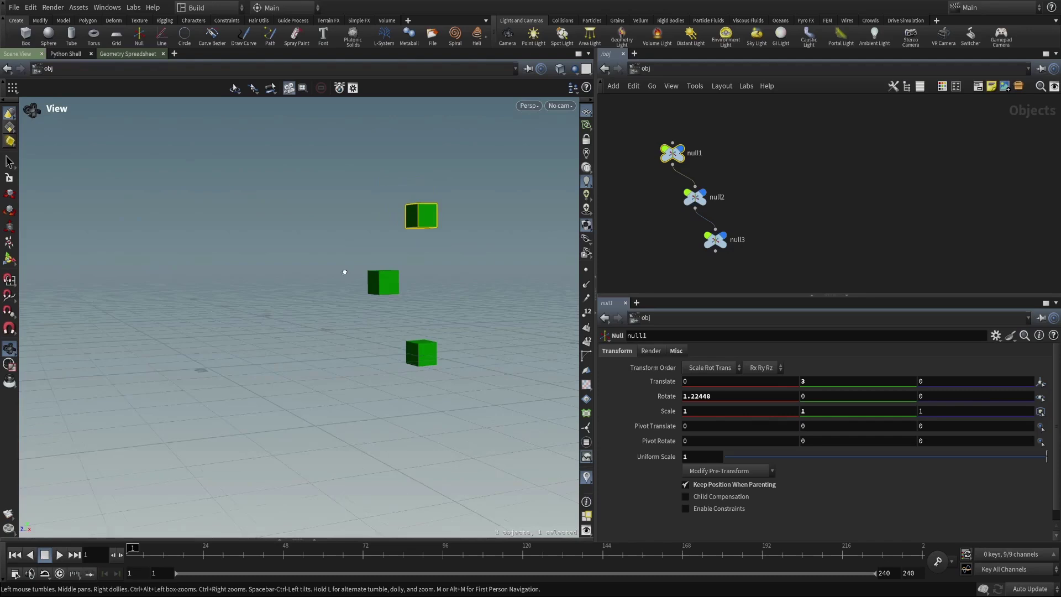
left_click_drag(343, 270, 371, 268)
left_click_drag(680, 148, 723, 235)
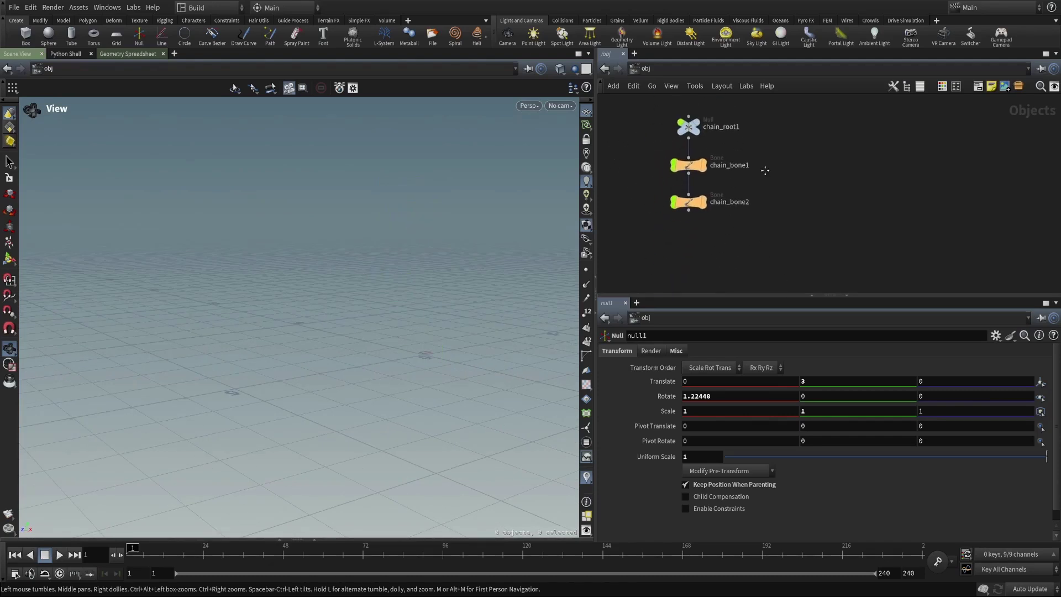
left_click_drag(668, 121, 727, 212)
left_click(697, 138)
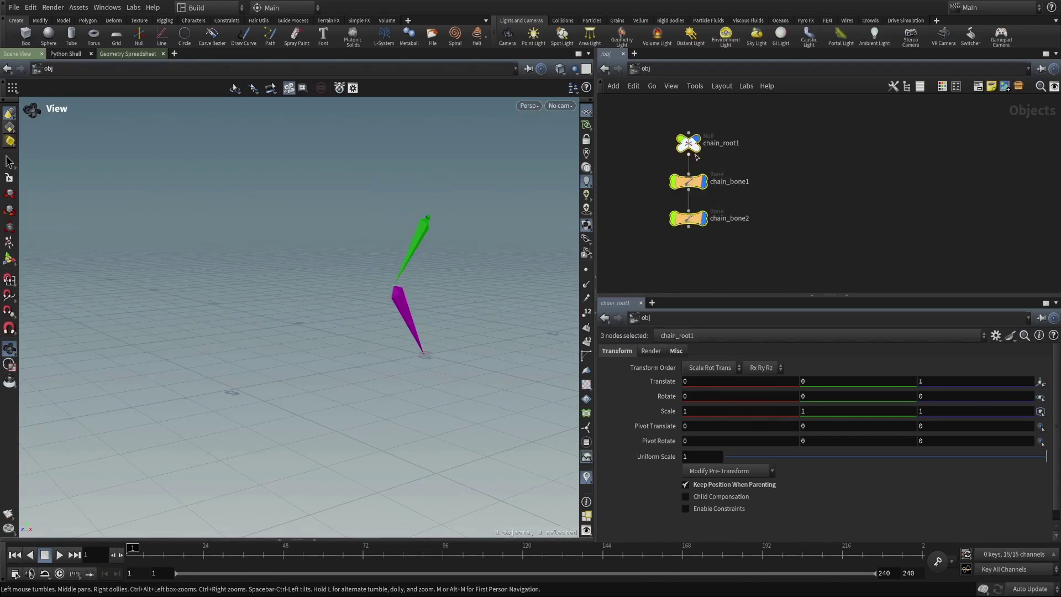
left_click(640, 195)
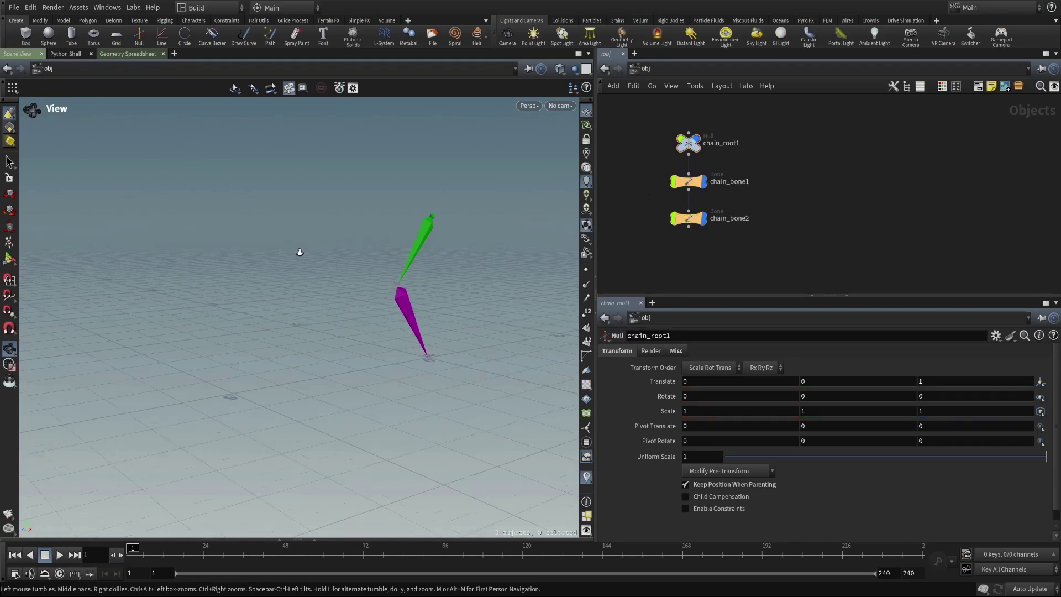
left_click_drag(299, 251, 227, 237)
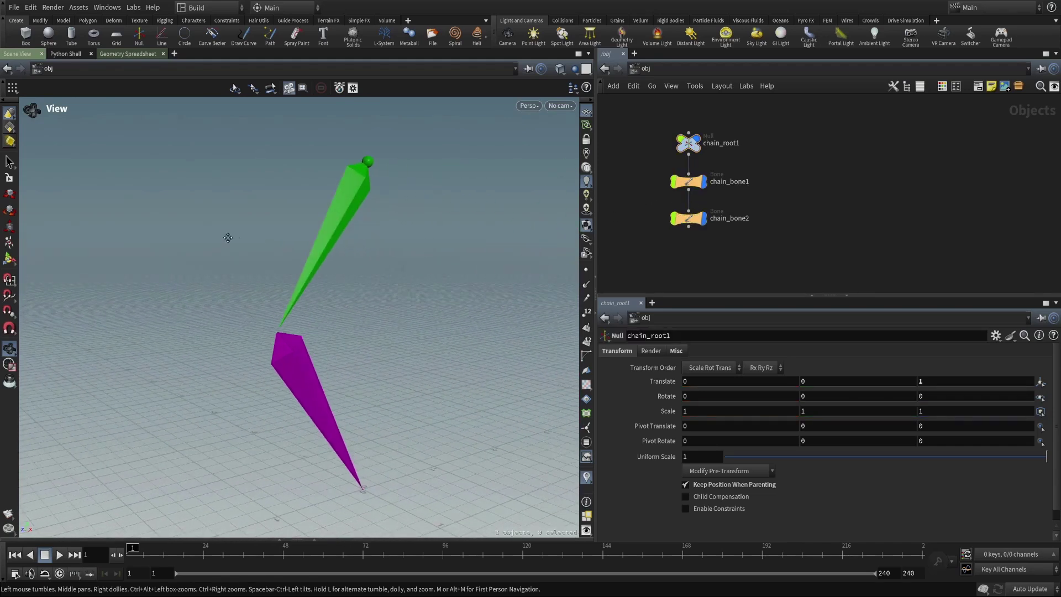
Examine chain_bone1's Transform and Bone parameters and the bonelink node inside it, returning to the object level
left_click(690, 186)
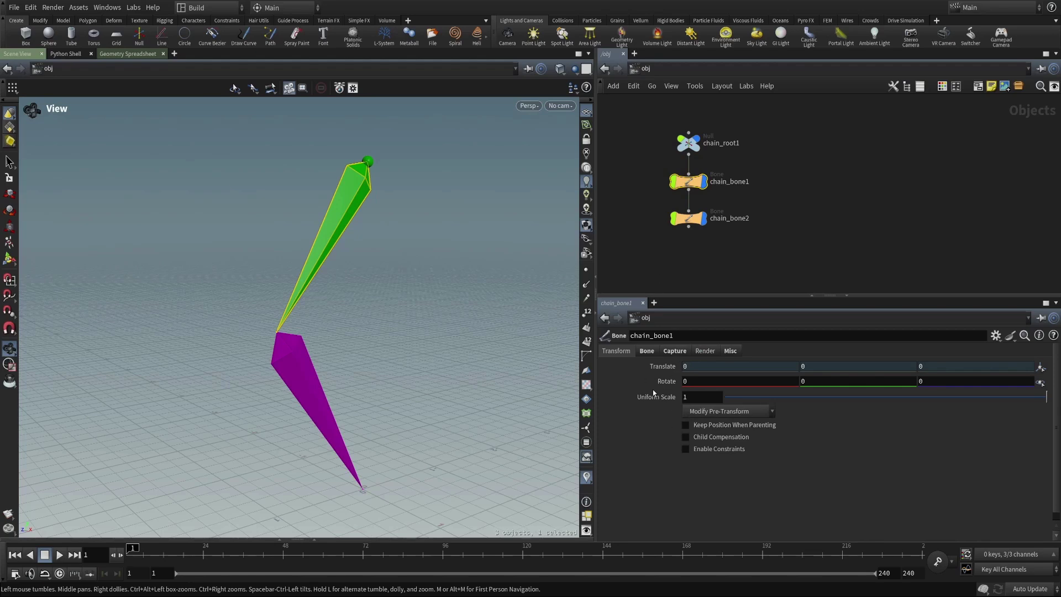
left_click(646, 351)
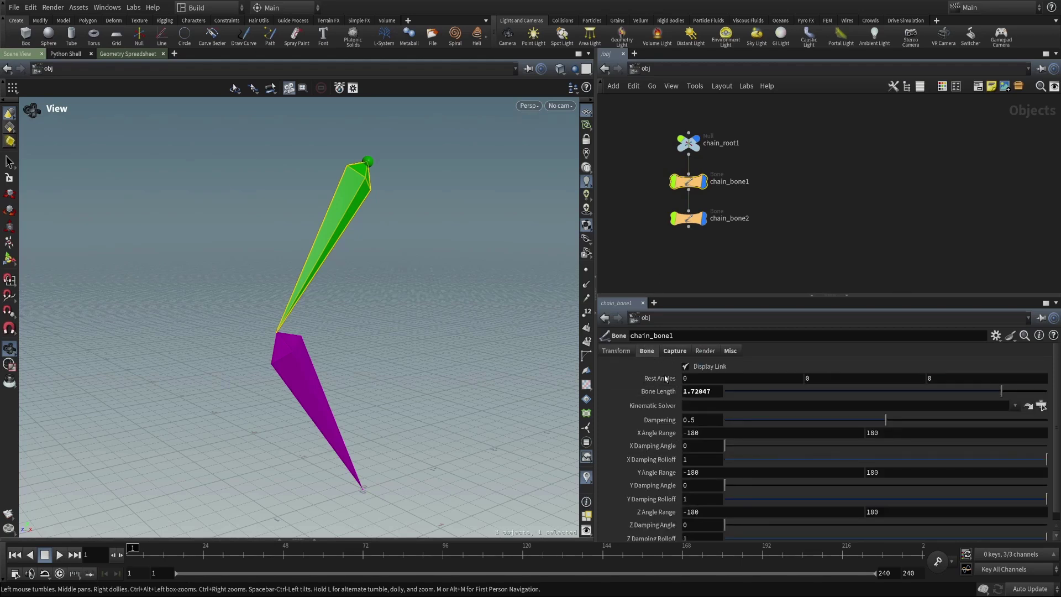
middle_click_drag(359, 294, 343, 277)
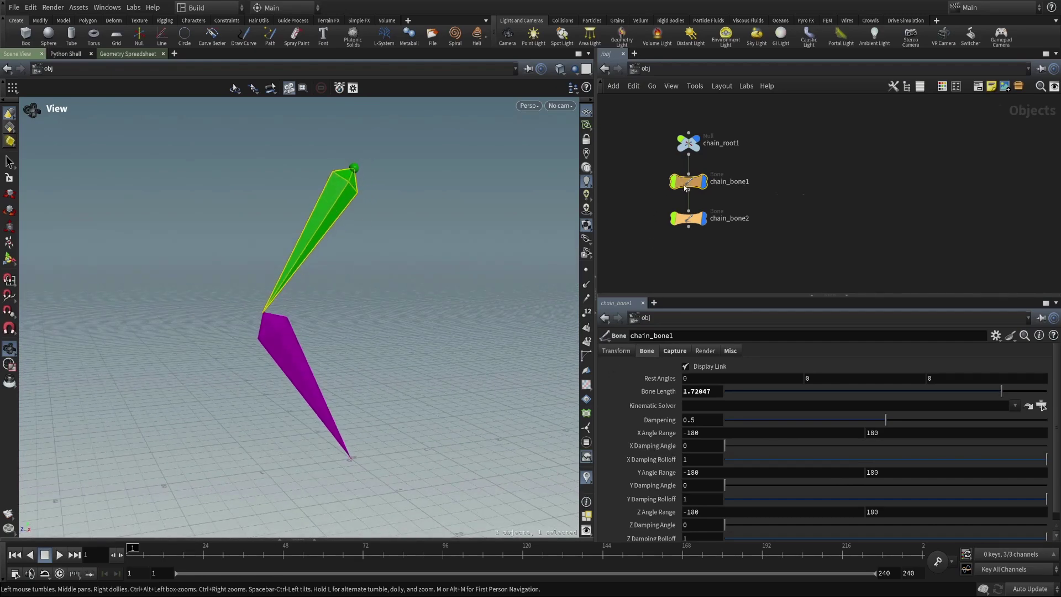
double_click(685, 188)
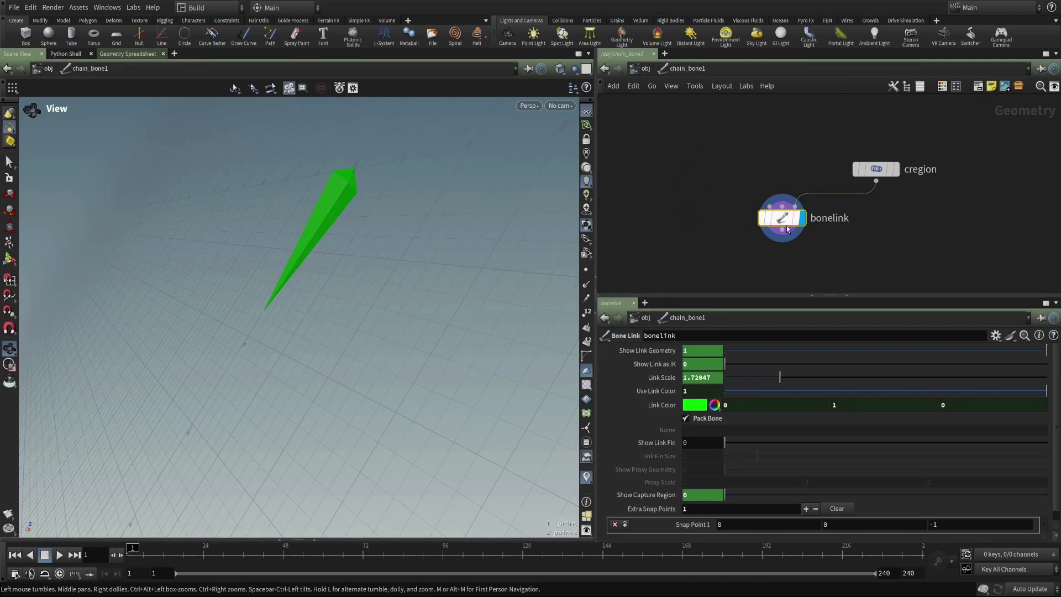
left_click(643, 70)
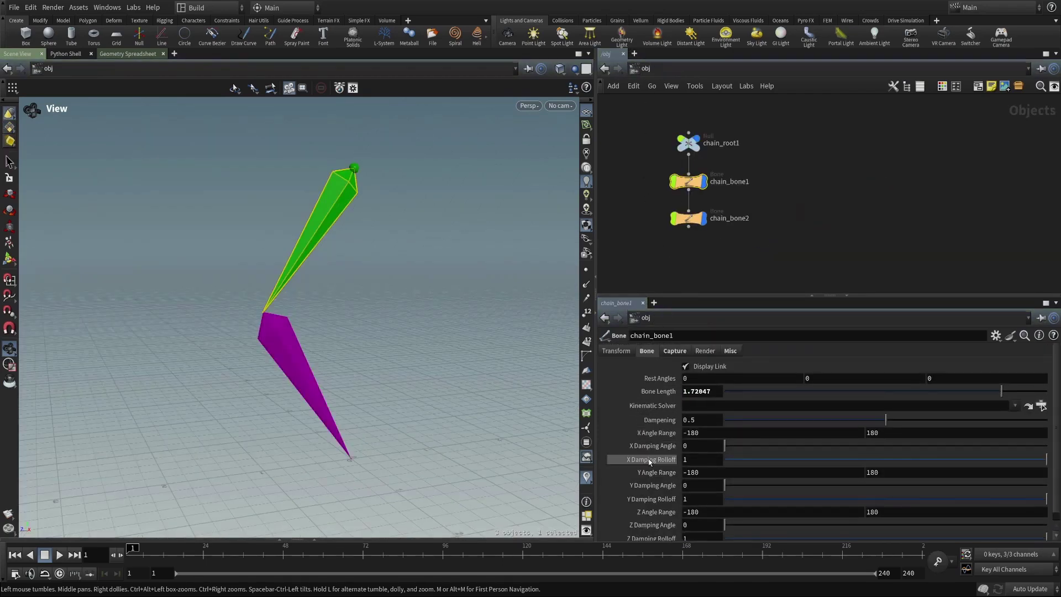
Examine chain_bone1's Capture parameters, including its capture region and bone capture pose values
left_click(675, 351)
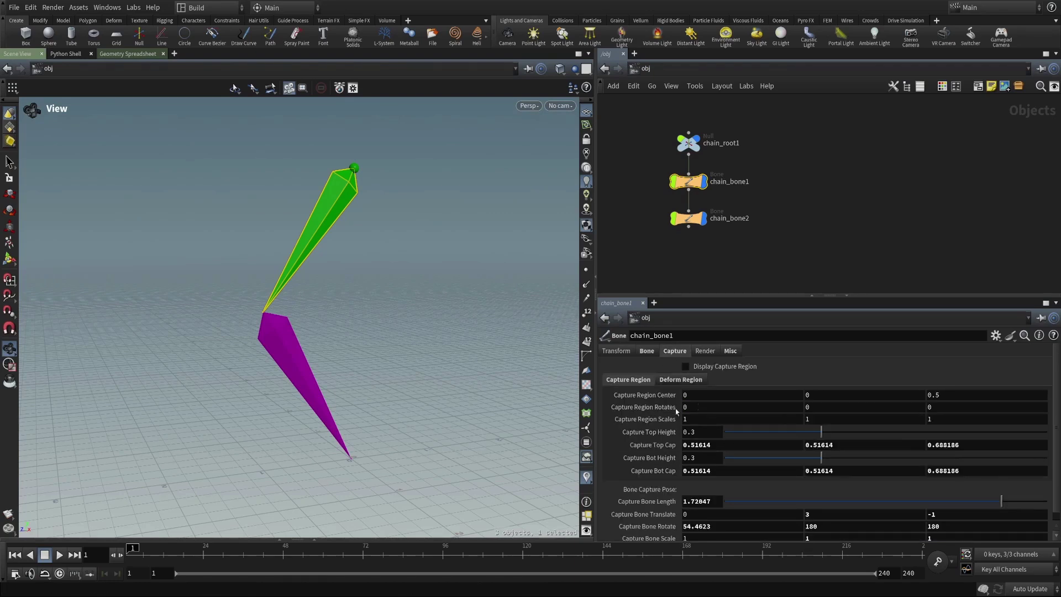
scroll(680, 447, "down", 1)
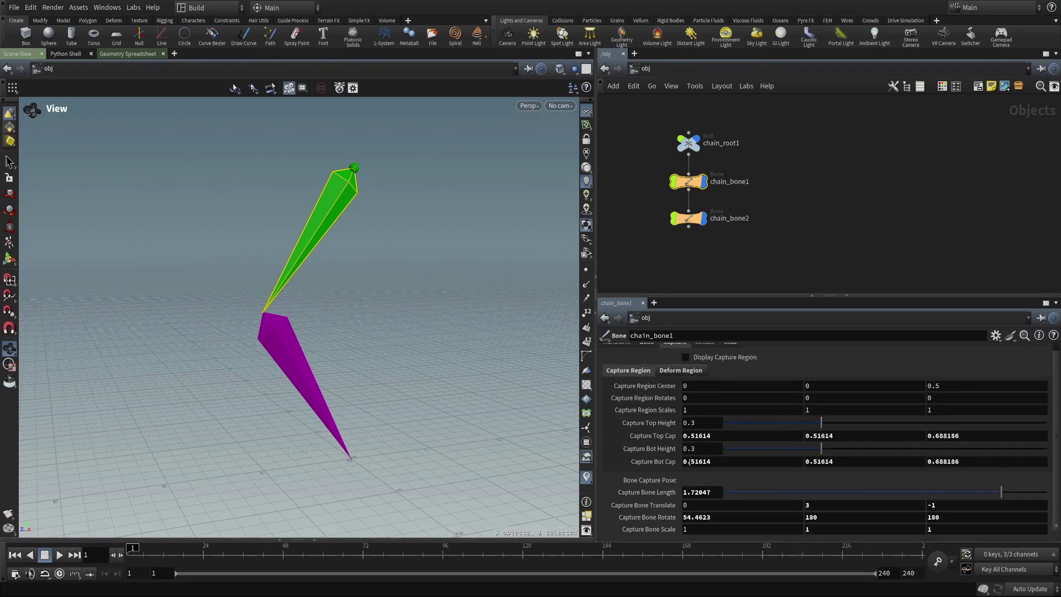
scroll(690, 460, "up", 1)
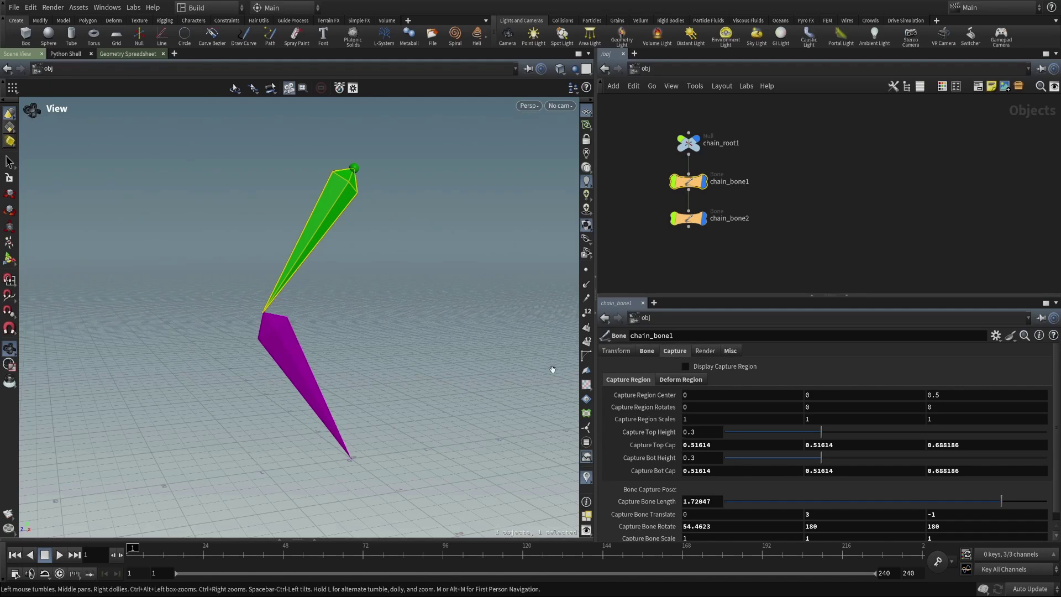
left_click_drag(304, 235, 343, 192)
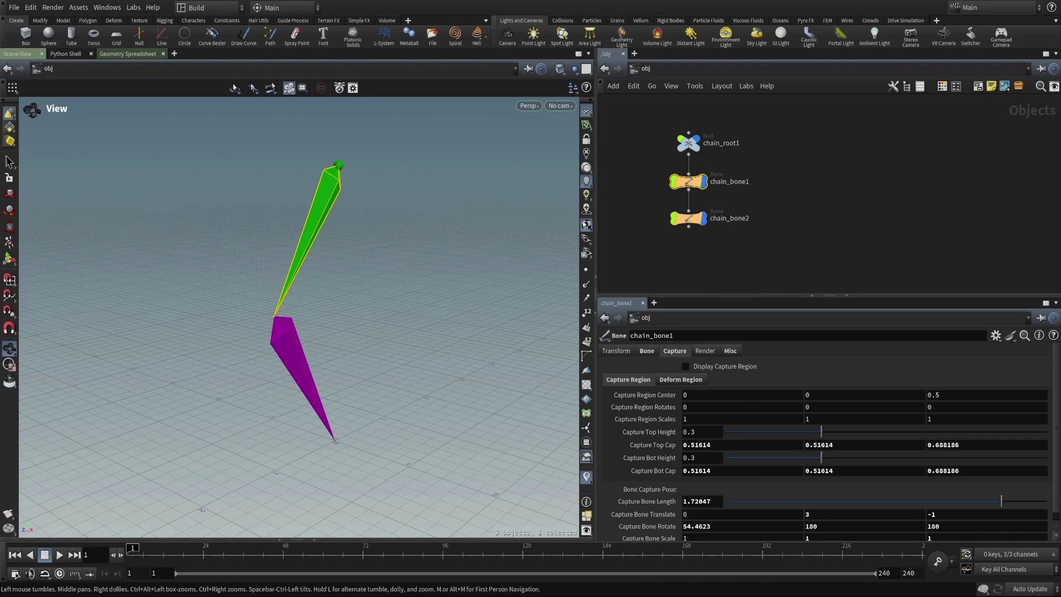
Rotate chain_bone1 freehand about its X axis to about -26.2 degrees, so that chain_bone2 follows
left_click(616, 350)
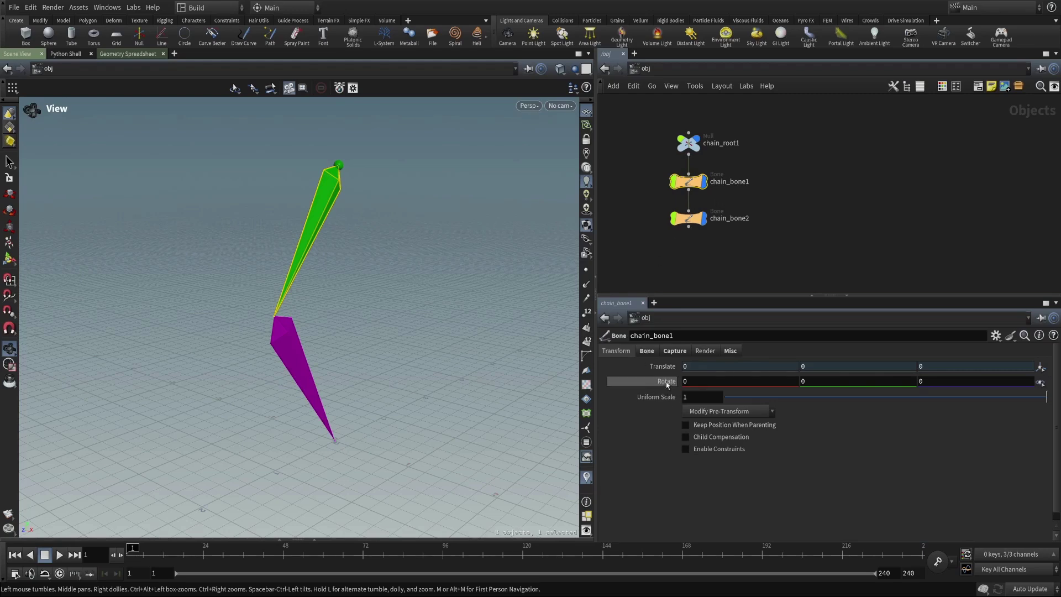
left_click(707, 225)
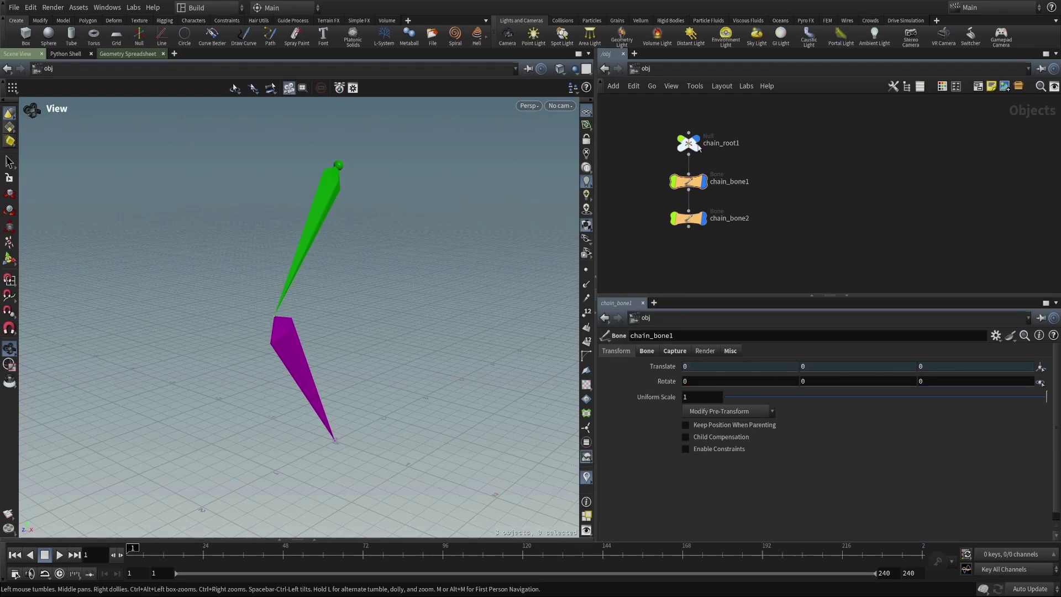
left_click(692, 182)
left_click_drag(450, 203, 412, 222)
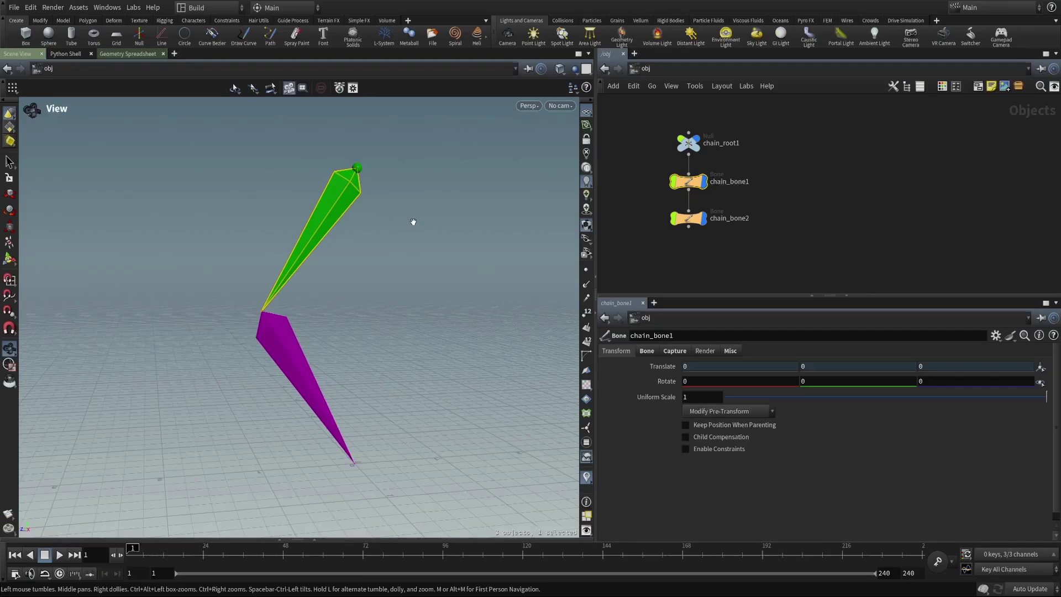
key("Return")
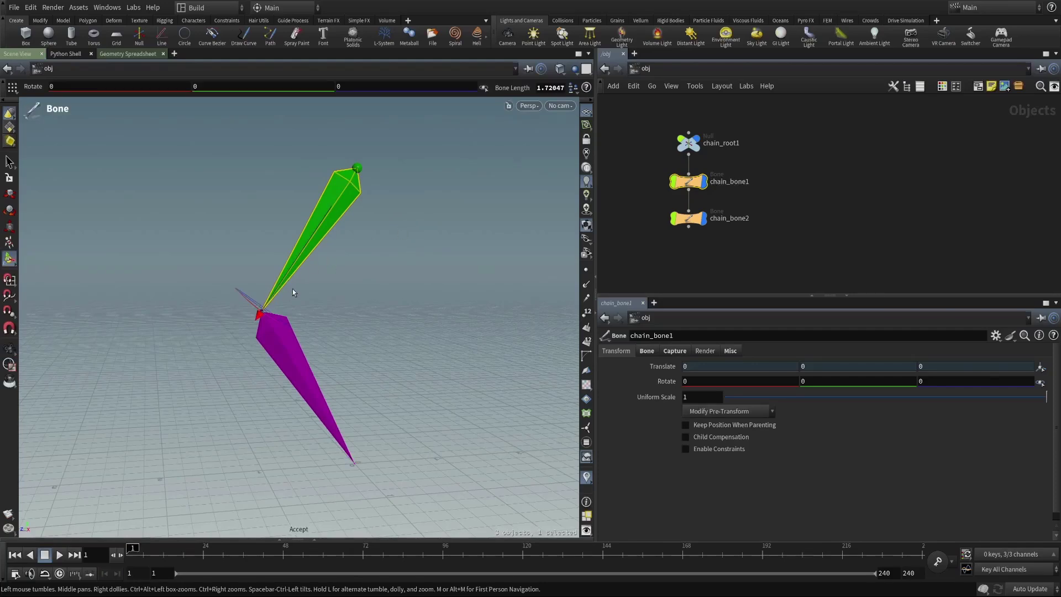
key("r")
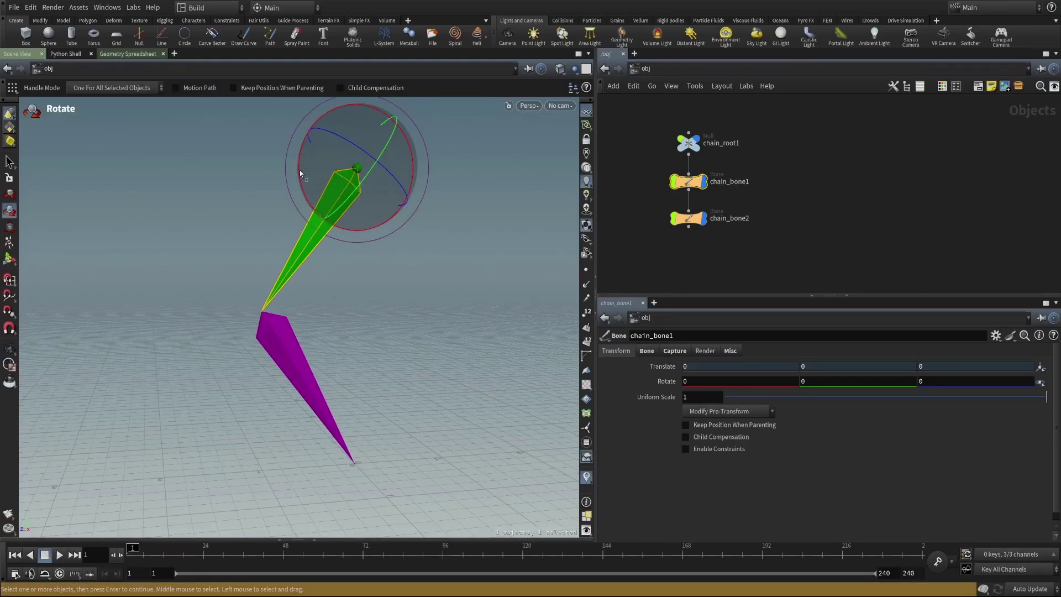
left_click_drag(300, 173, 357, 218)
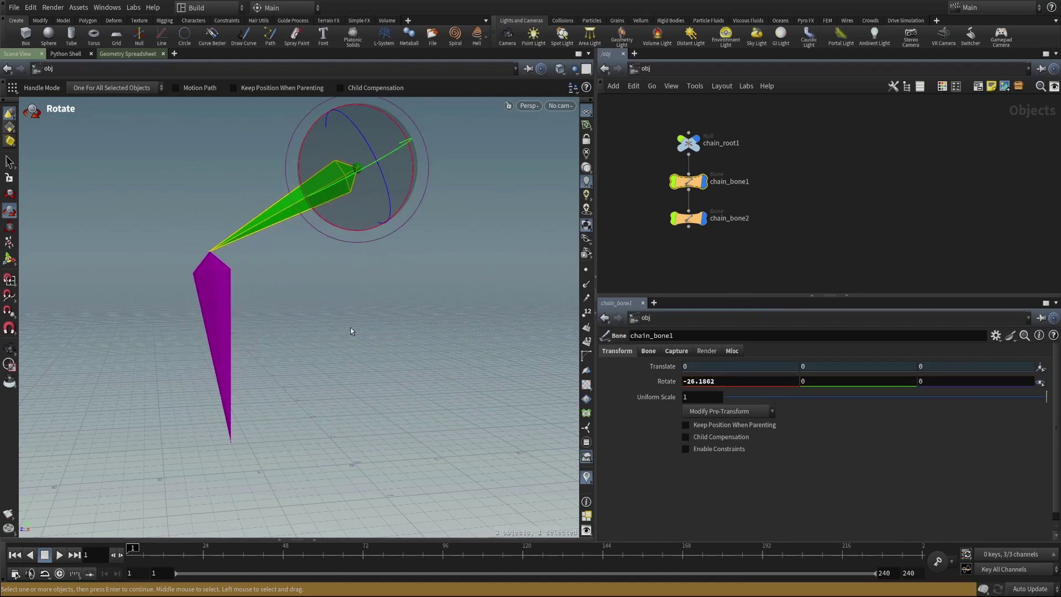
key("Escape")
left_click_drag(390, 265, 433, 300)
key("r")
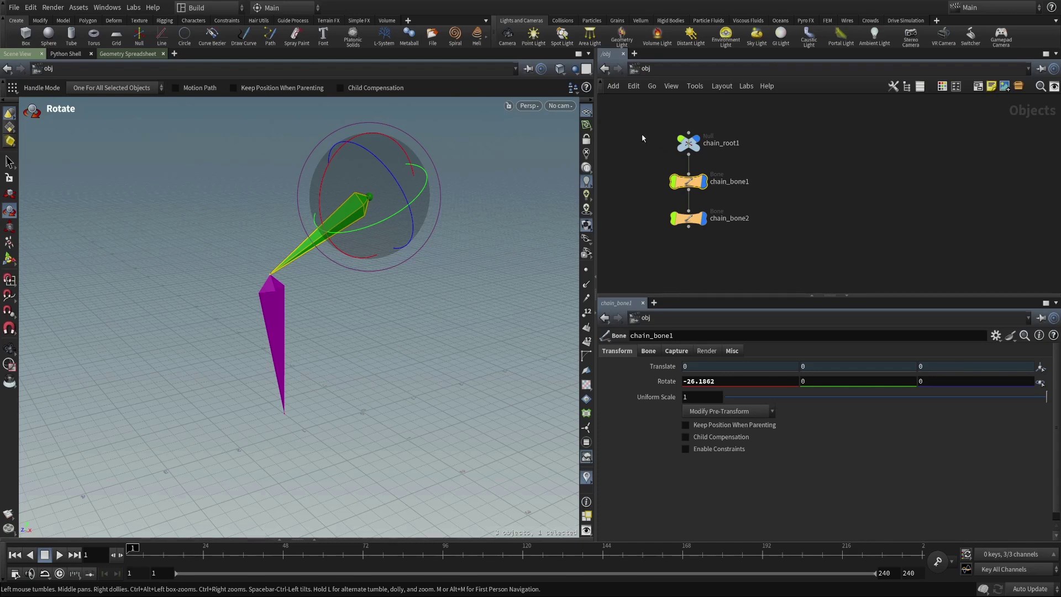
Turn off display of chain_root1, chain_bone1 and chain_bone2, and turn on display of the KineFX geometry object
key("r")
mouse_move(638, 119)
left_mouse_down()
mouse_move(757, 268)
mouse_move(687, 174)
left_mouse_up()
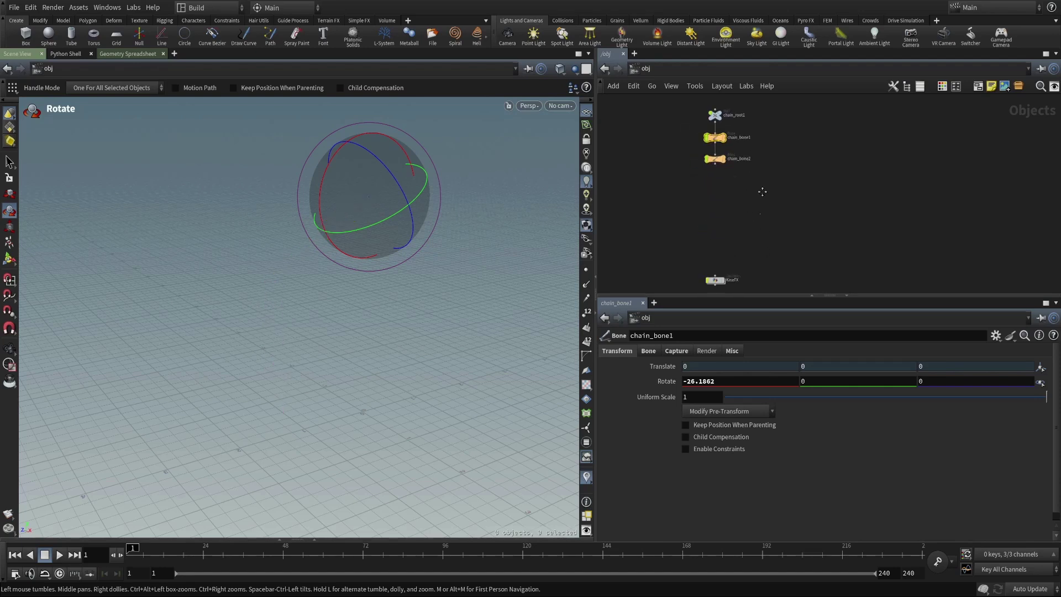
left_click(716, 220)
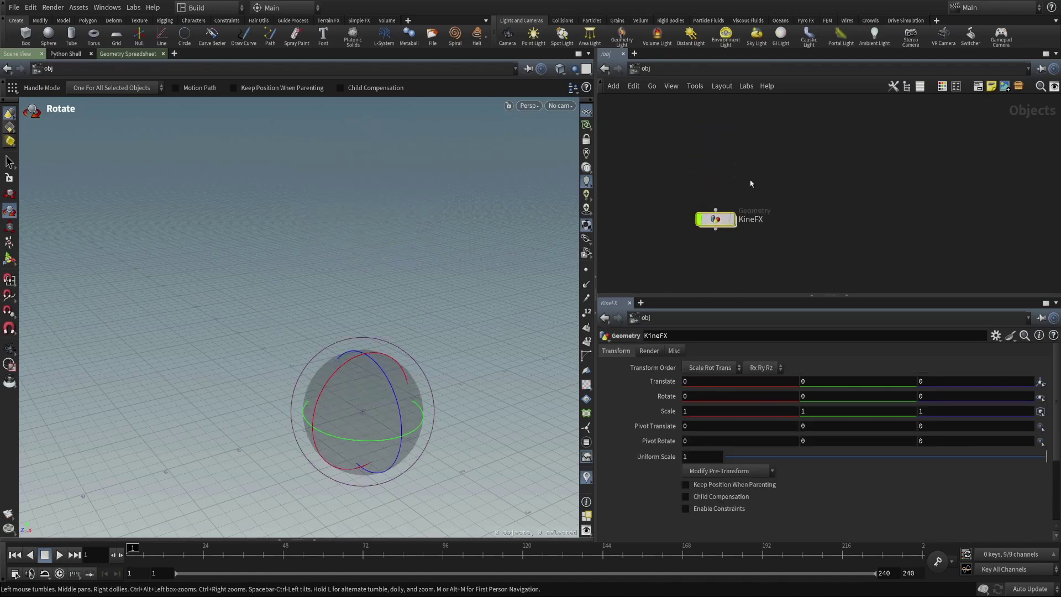
key("Escape")
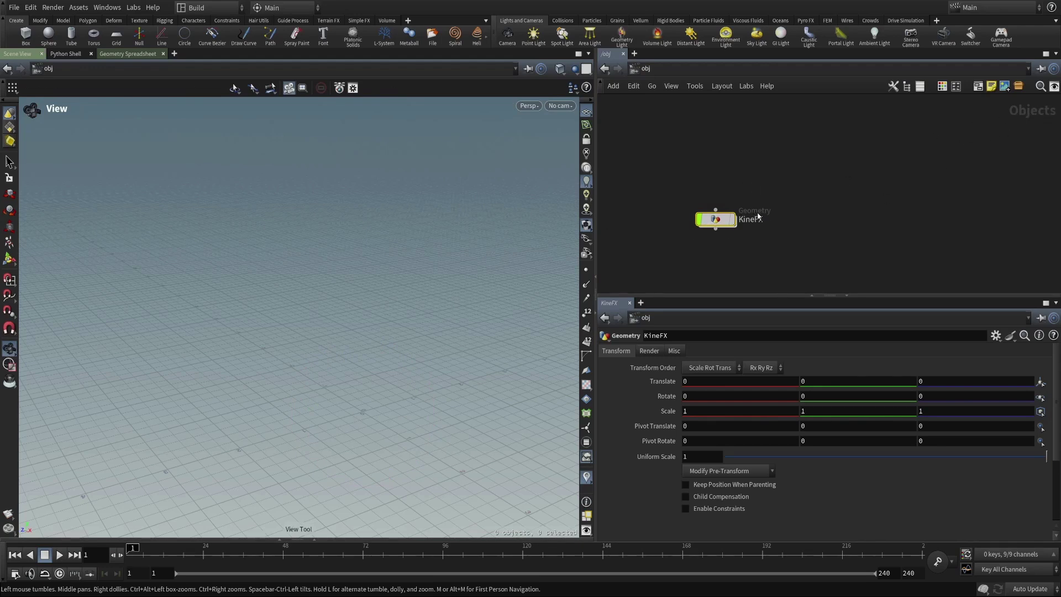
scroll(738, 227, "up", 2)
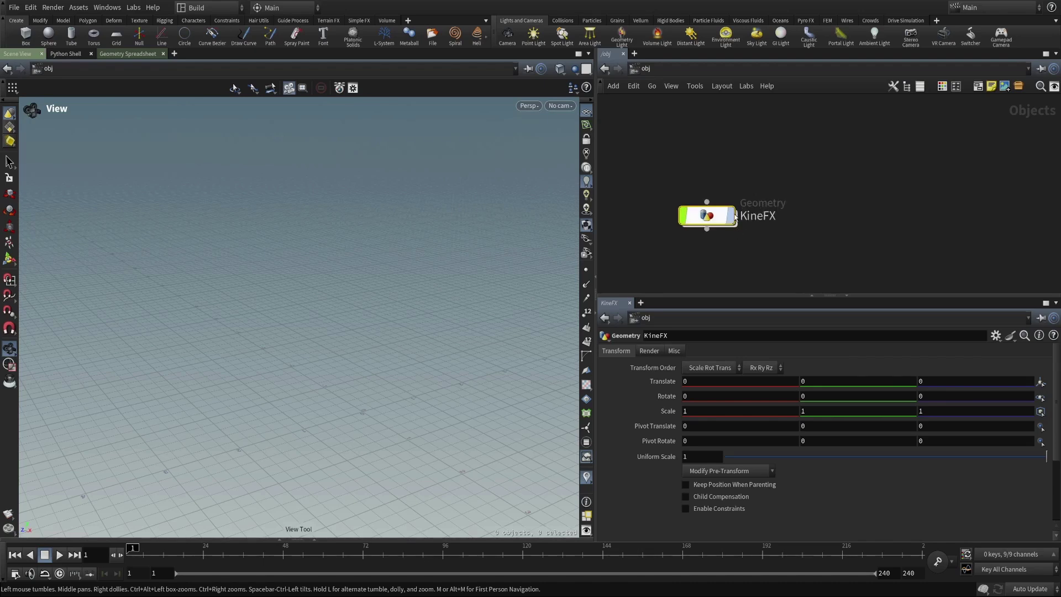
Open the KineFX geometry network and look over its node layout, including null1 and skeleton1
double_click(708, 220)
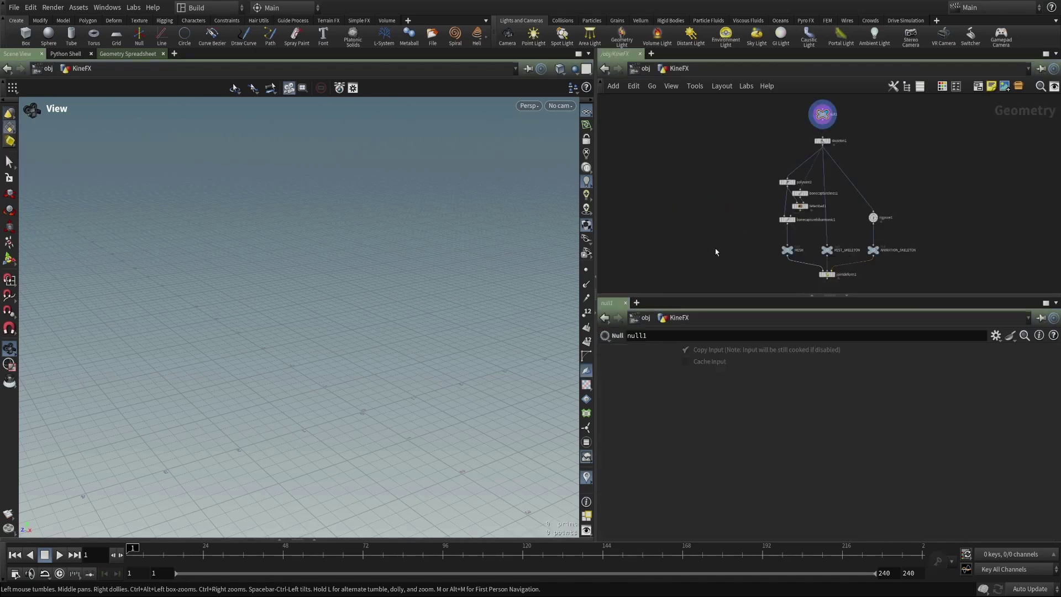
scroll(769, 125, "up", 4)
middle_click_drag(760, 189, 681, 145)
scroll(690, 177, "down", 2)
middle_click_drag(800, 248, 807, 307)
scroll(727, 158, "up", 4)
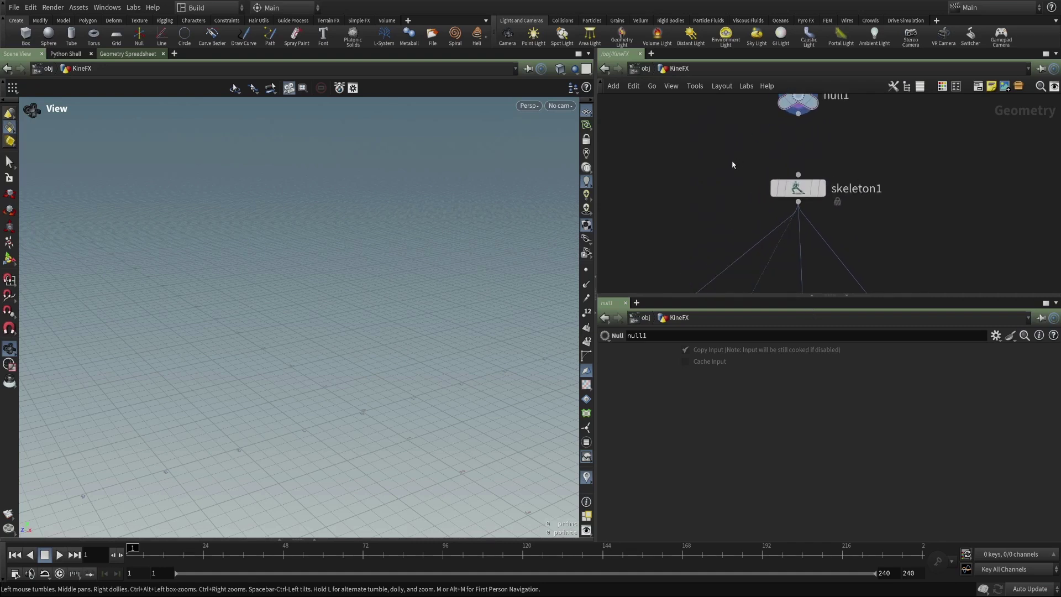
middle_click_drag(731, 160, 724, 220)
Return to the object level and review the chain_root1, chain_bone1 and chain_bone2 nodes for comparison with KineFX
left_click(645, 68)
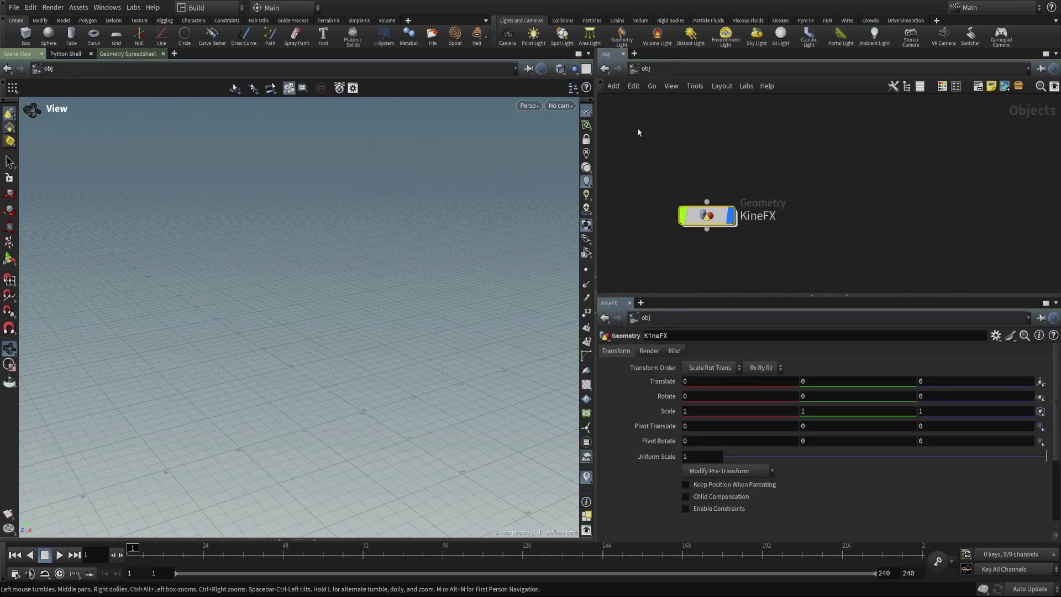
middle_click_drag(736, 169, 753, 284)
scroll(711, 206, "up", 6)
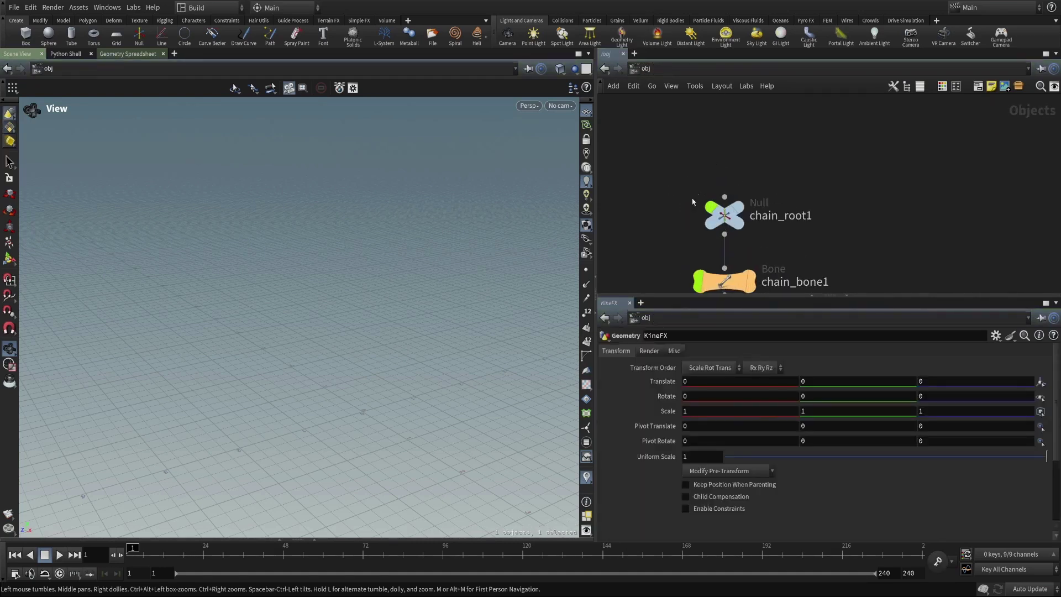
middle_click_drag(678, 261, 673, 165)
left_click_drag(661, 113, 808, 306)
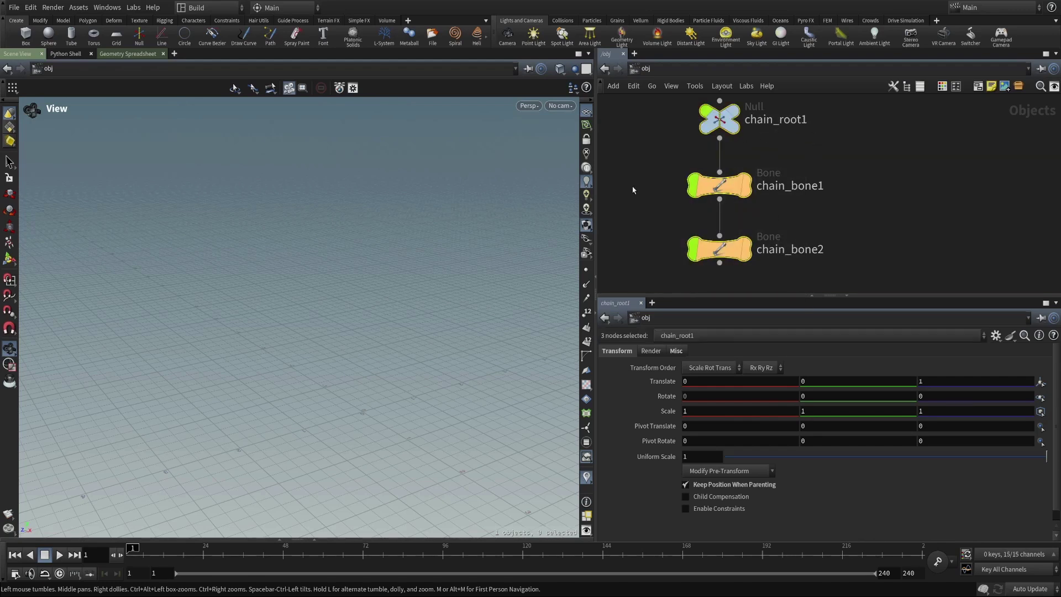
left_click(718, 186)
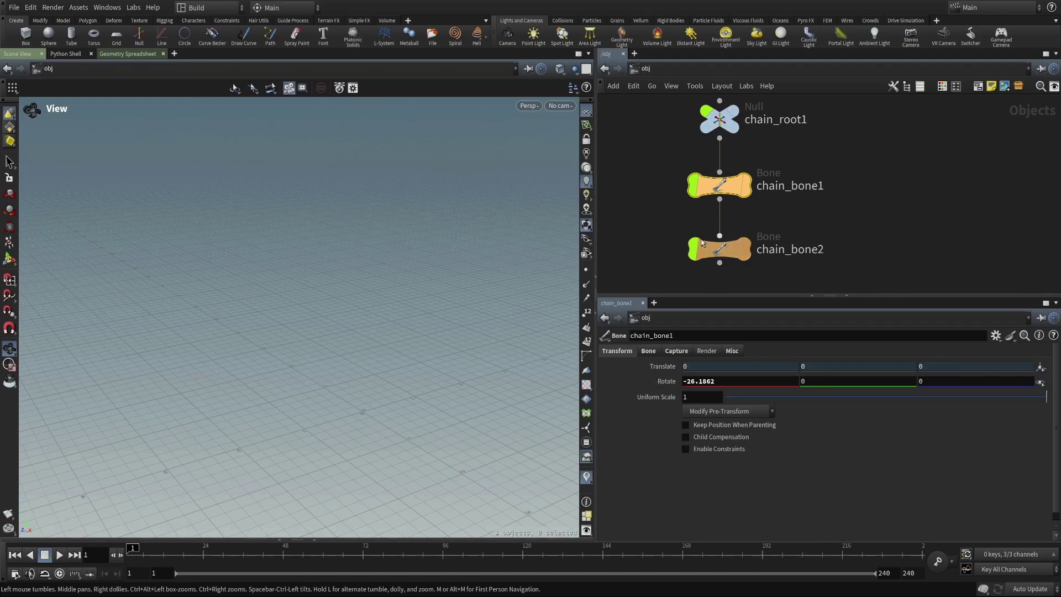
scroll(621, 221, "down", 3)
middle_click_drag(658, 270, 688, 135)
middle_click_drag(707, 260, 736, 125)
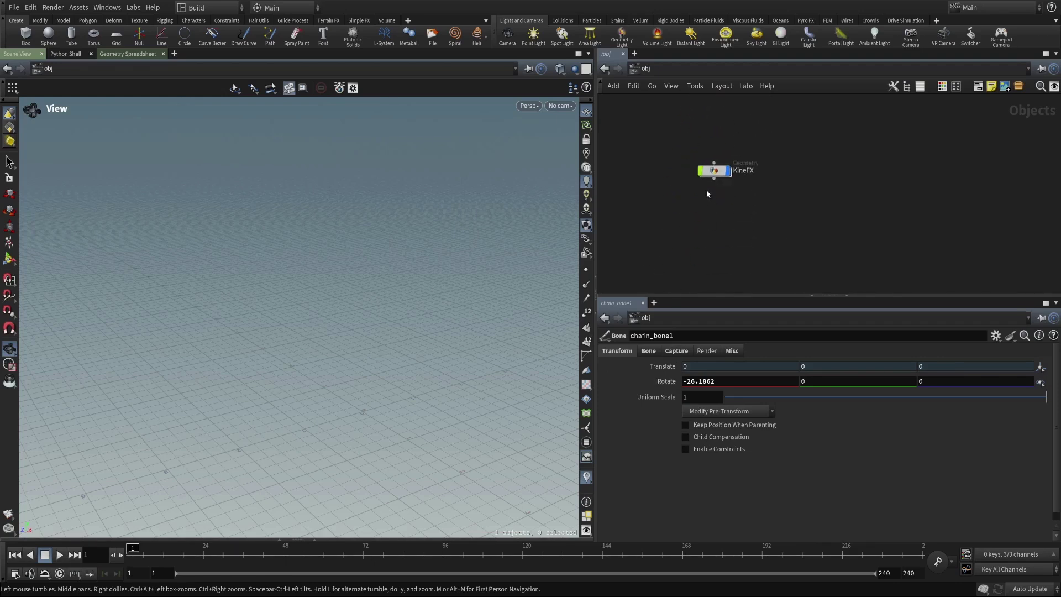
Reopen the KineFX network and set the display flag on the skeleton1 node to show its joint chain
double_click(713, 171)
scroll(707, 212, "down", 2)
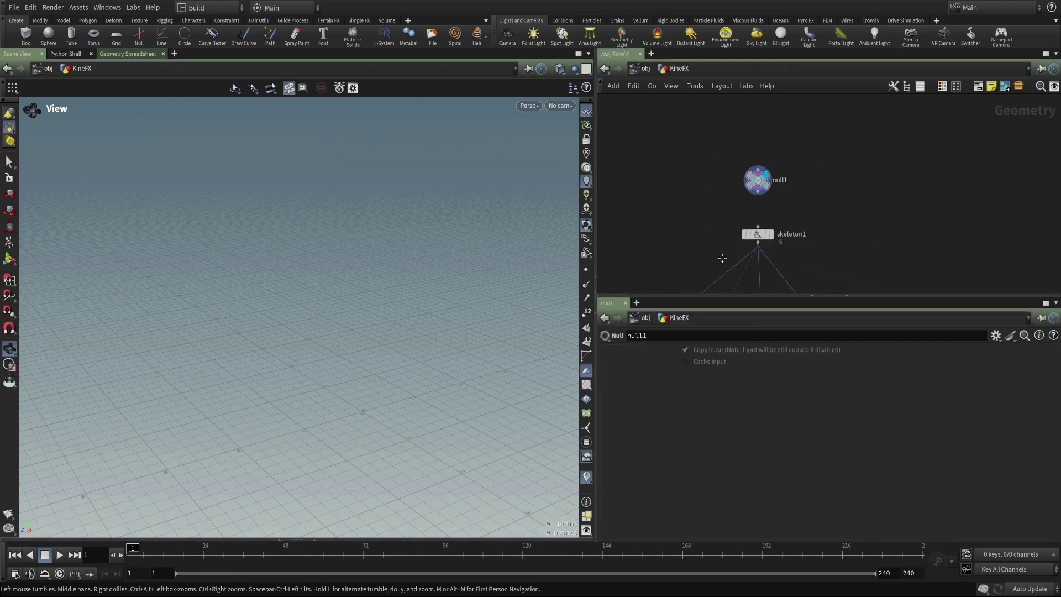
left_click(755, 184)
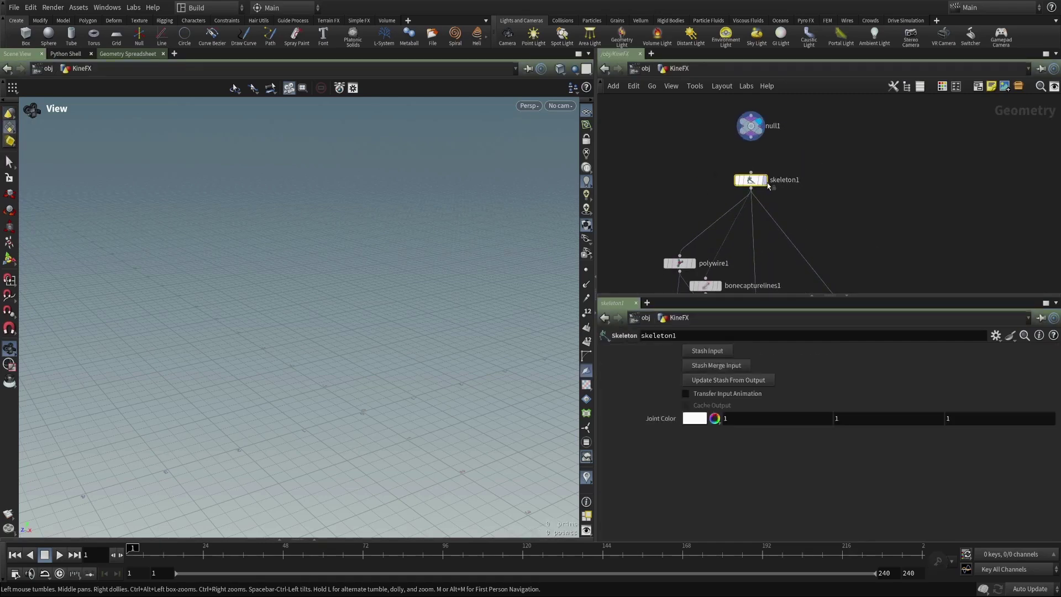
left_click(763, 181)
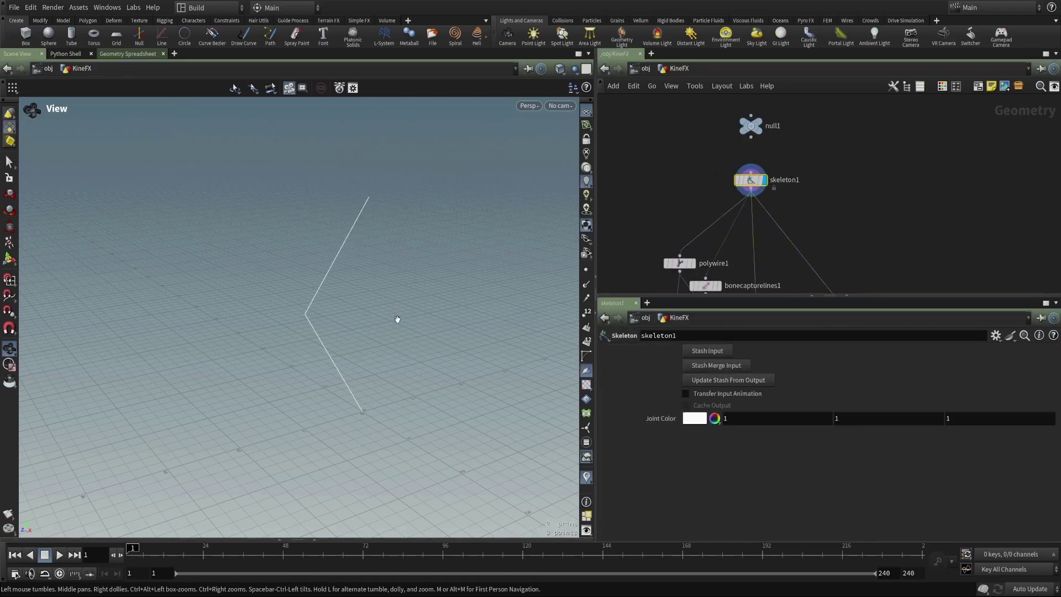
right_click_drag(395, 317, 446, 273)
left_click_drag(446, 273, 403, 306)
middle_click_drag(403, 306, 408, 284)
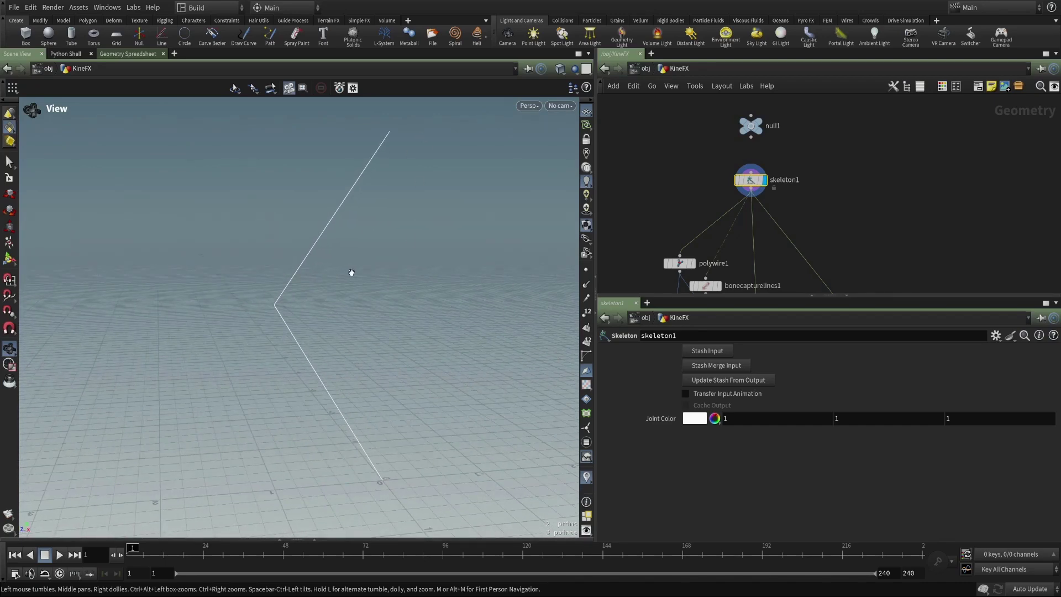
Check the joints with the Skeleton tool, and turn on point and point-number display in the viewport
key("Return")
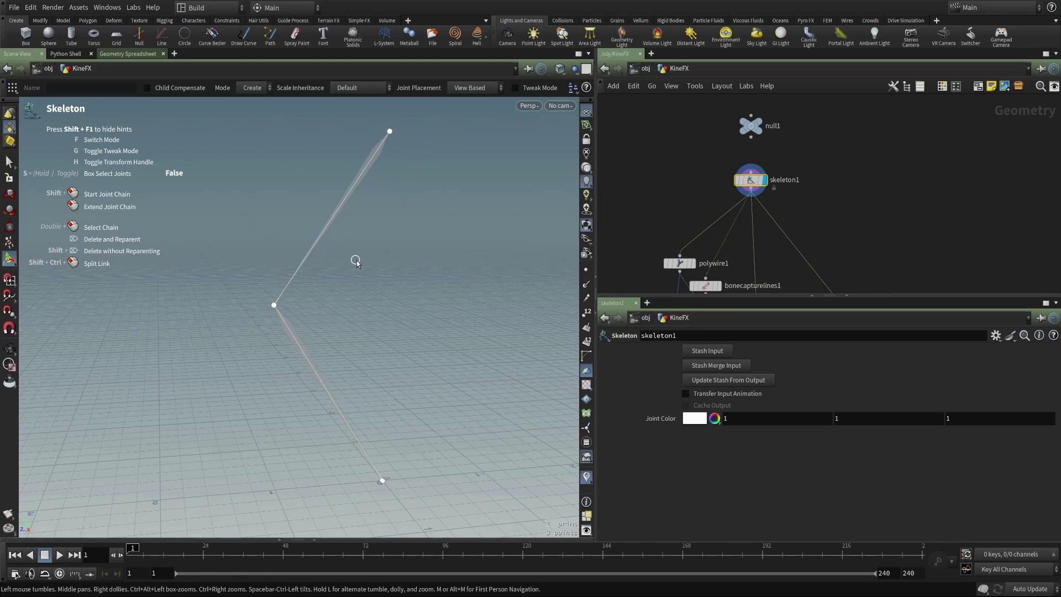
key("Escape")
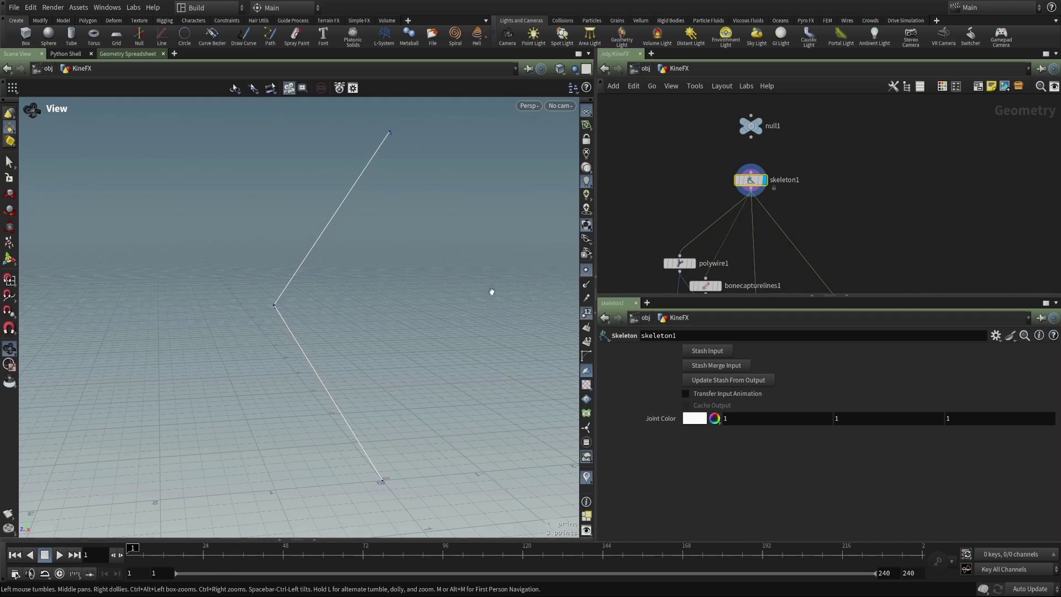
left_click_drag(434, 264, 412, 220)
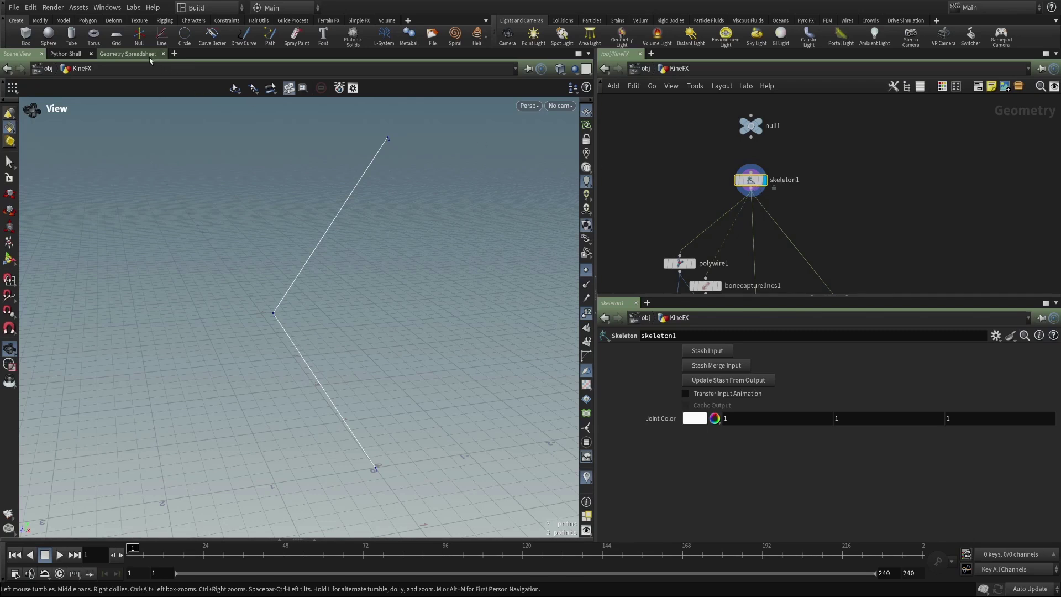
Inspect skeleton1's point attributes in the Geometry Spreadsheet, widening the transform column, and return to the scene view
left_click(129, 53)
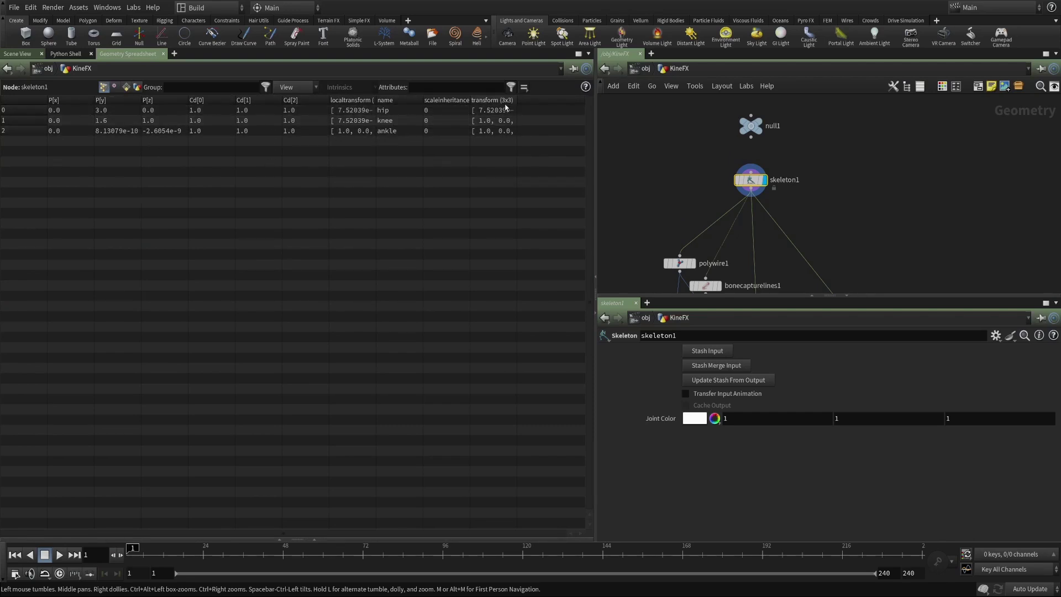
left_click_drag(518, 102, 576, 101)
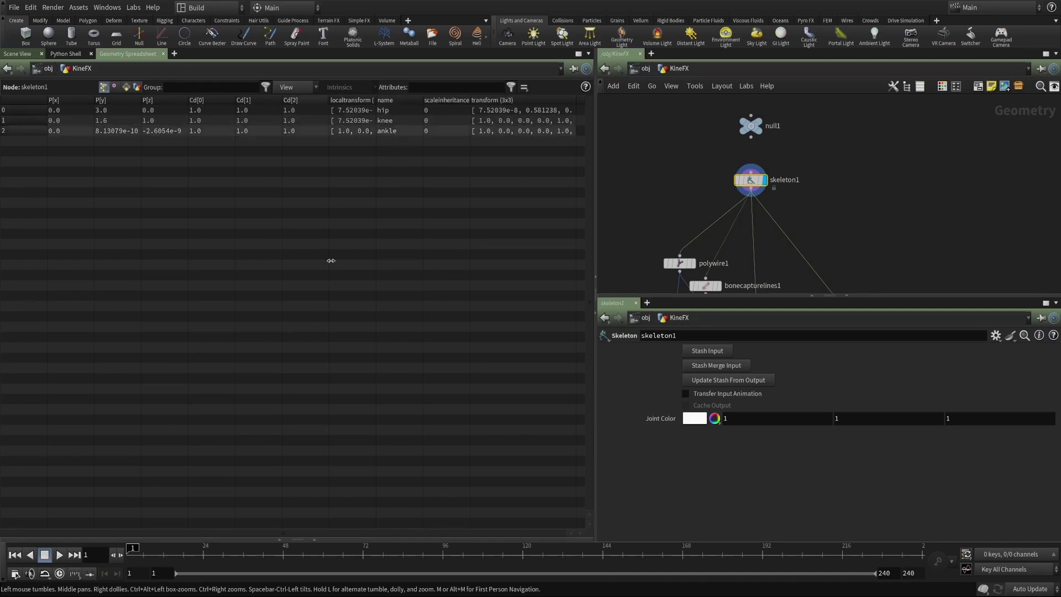
left_click(28, 55)
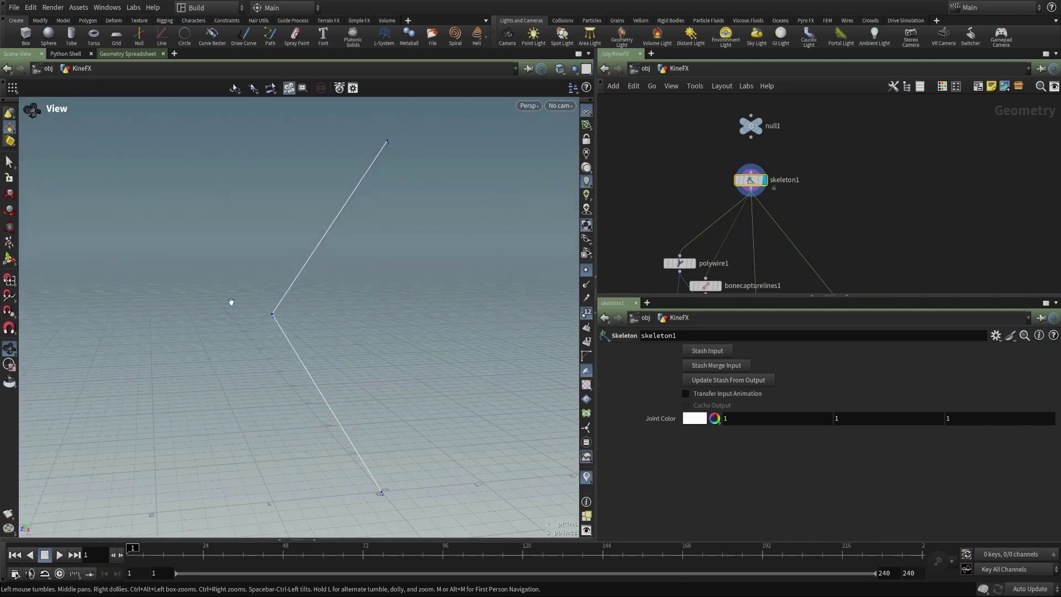
Open the Rig Tree beneath the viewport and expand the hip and knee joints of skeleton1's hierarchy
left_click(316, 538)
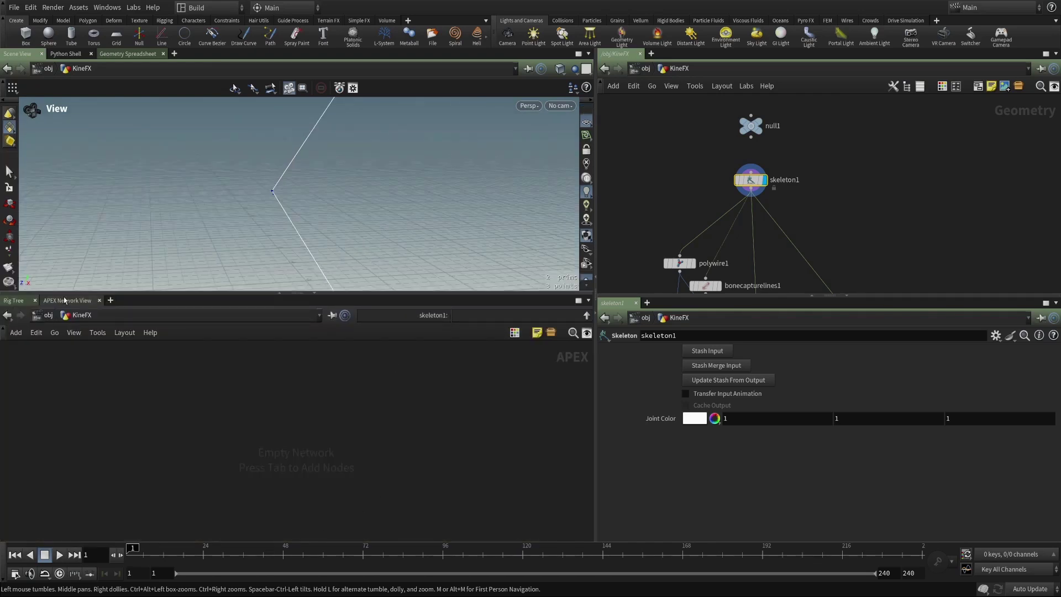
left_click(17, 300)
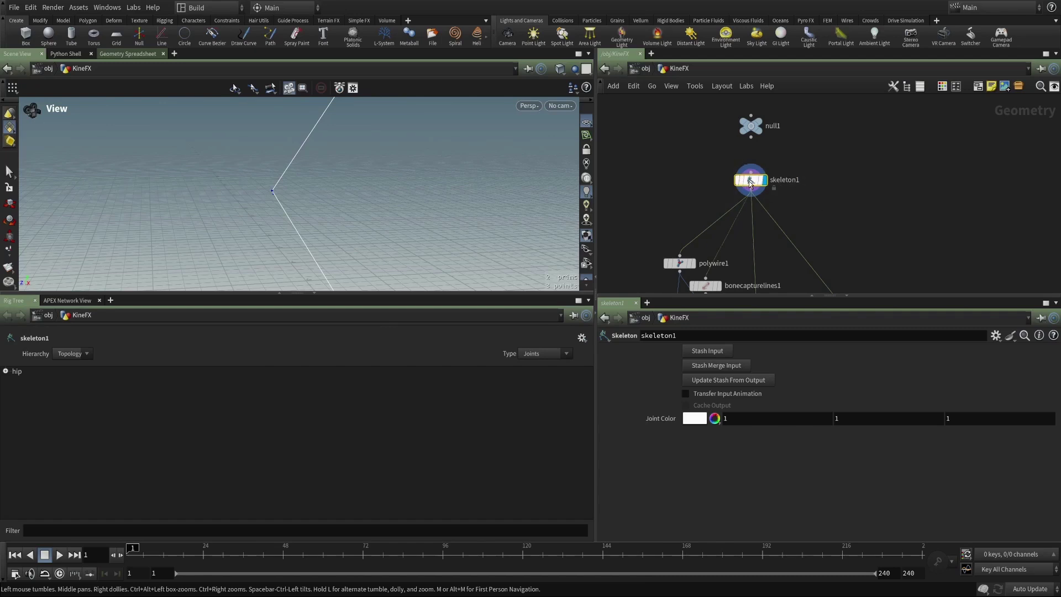
left_click(5, 371)
left_click(17, 381)
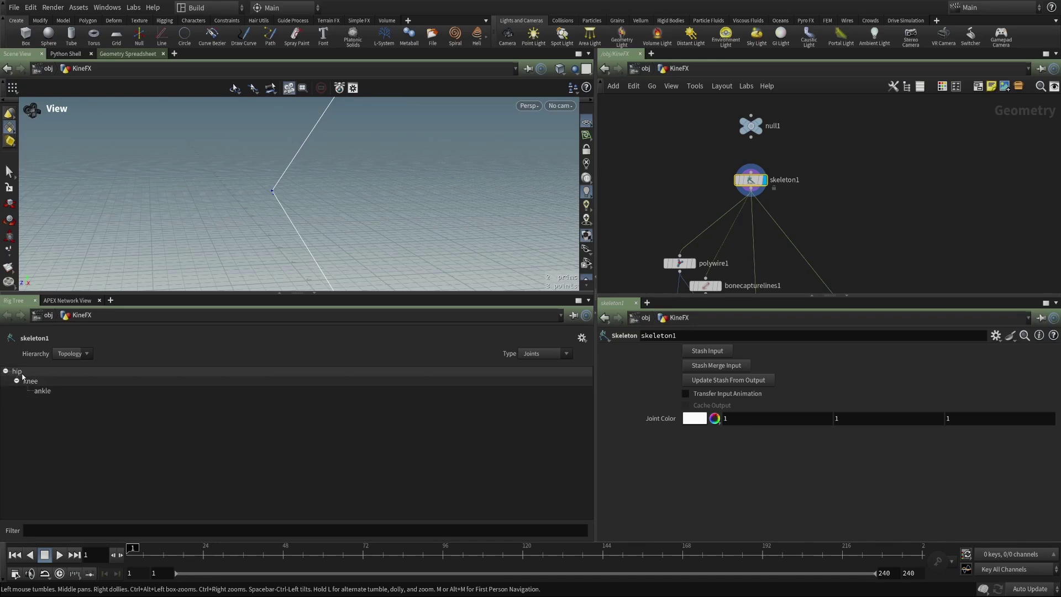
Examine skeleton1's hip, knee and ankle joints in the viewport, check their point attributes in the Geometry Spreadsheet, and return to the scene view
left_click_drag(463, 157, 441, 205)
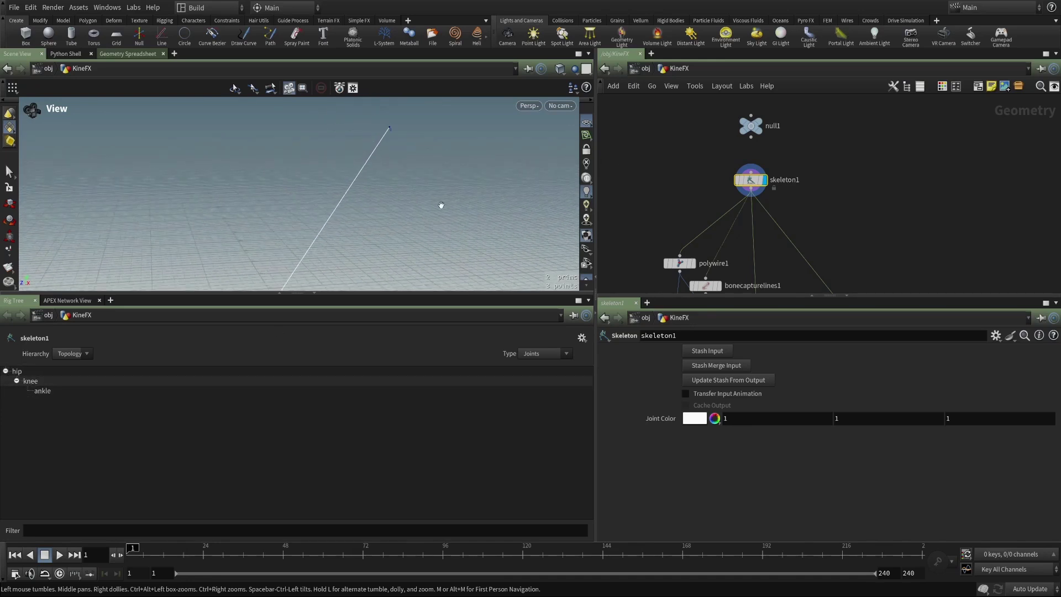
left_click_drag(410, 149, 429, 239)
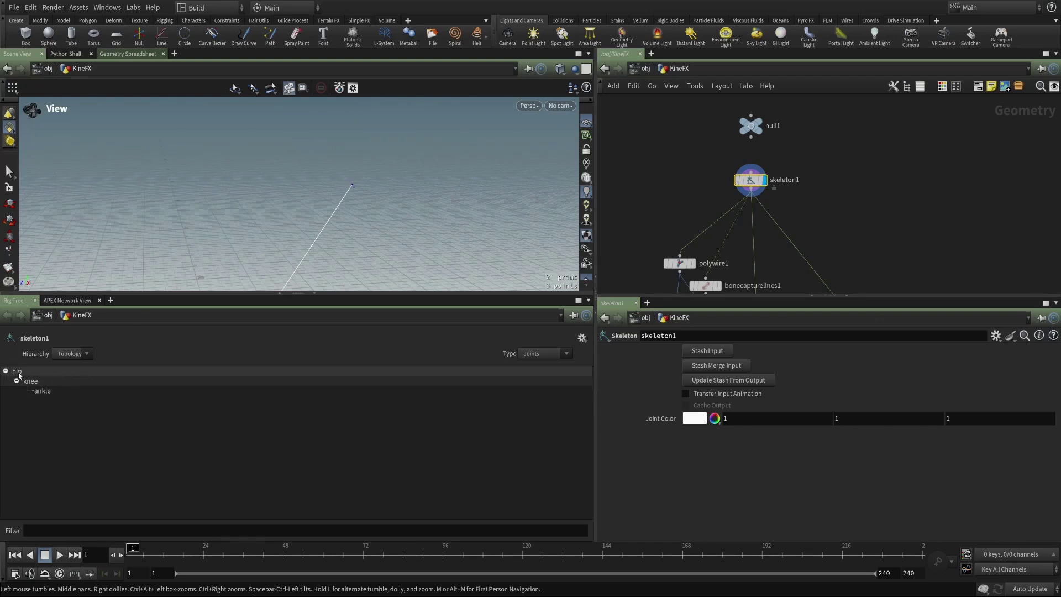
left_click_drag(265, 199, 386, 169)
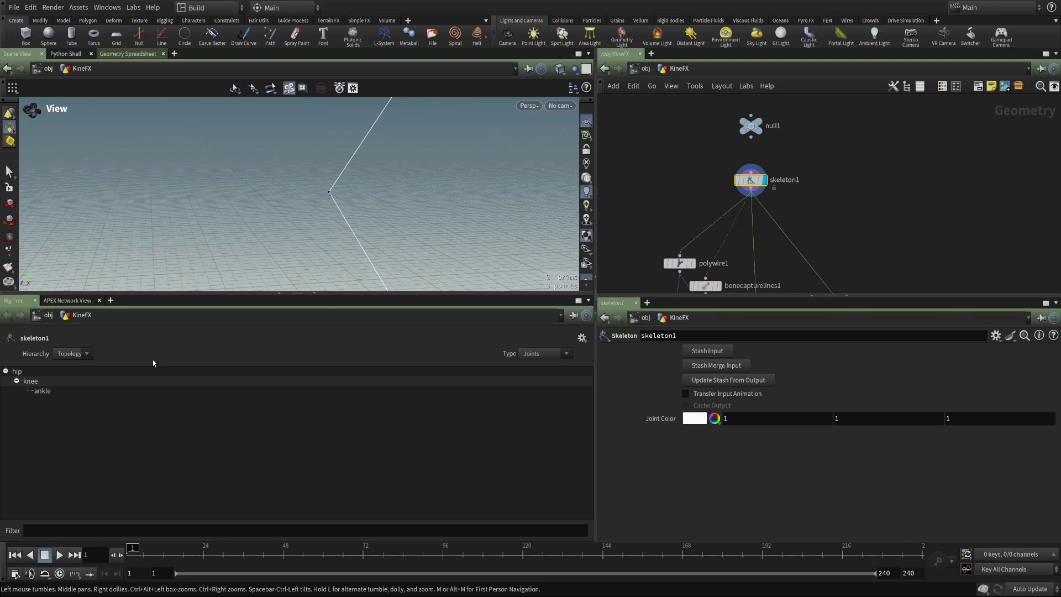
middle_click_drag(326, 215, 310, 156)
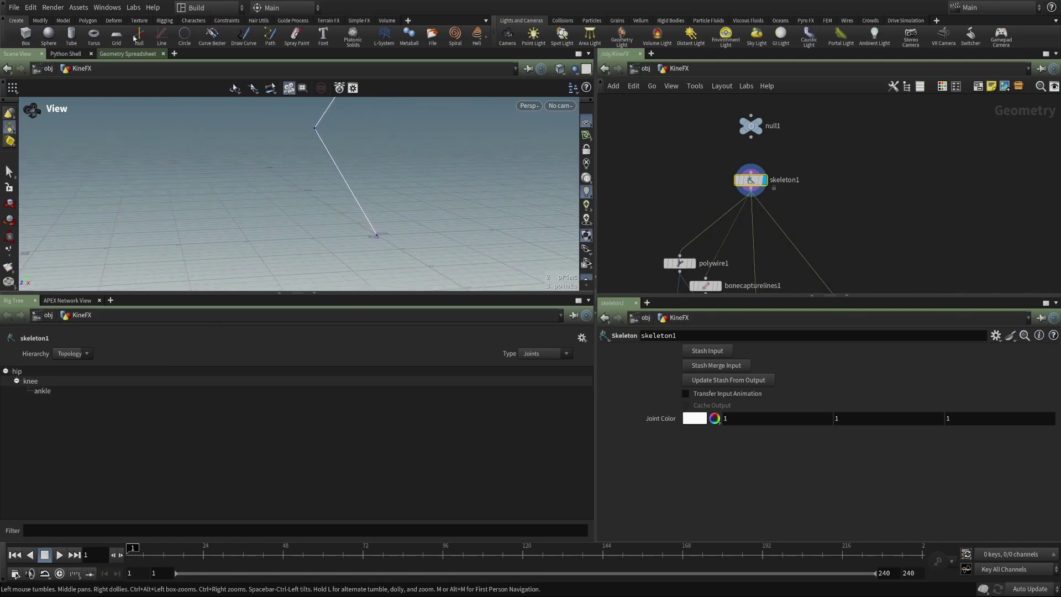
left_click(117, 54)
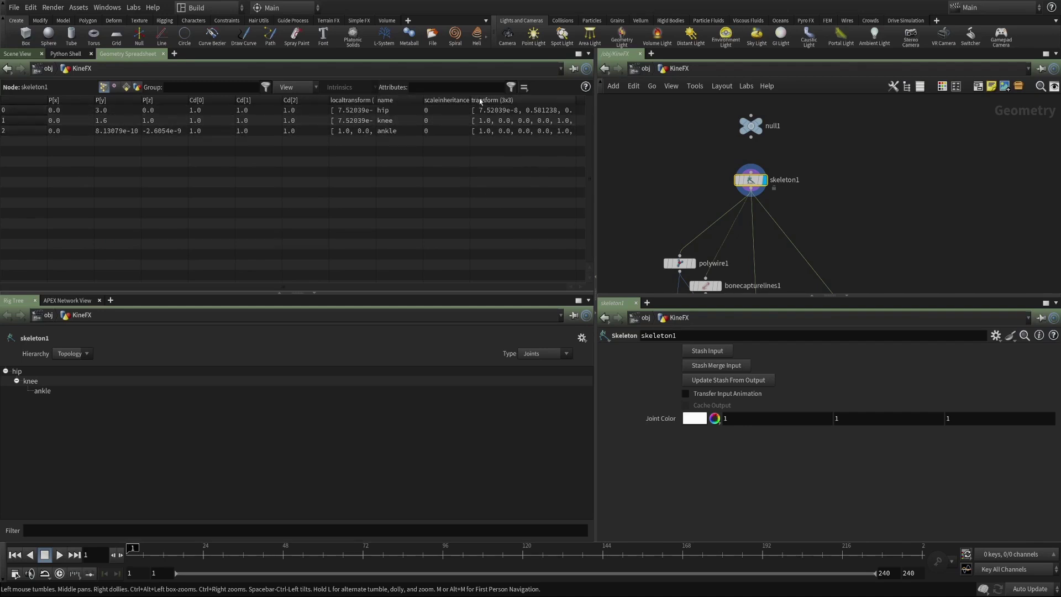
left_click(19, 54)
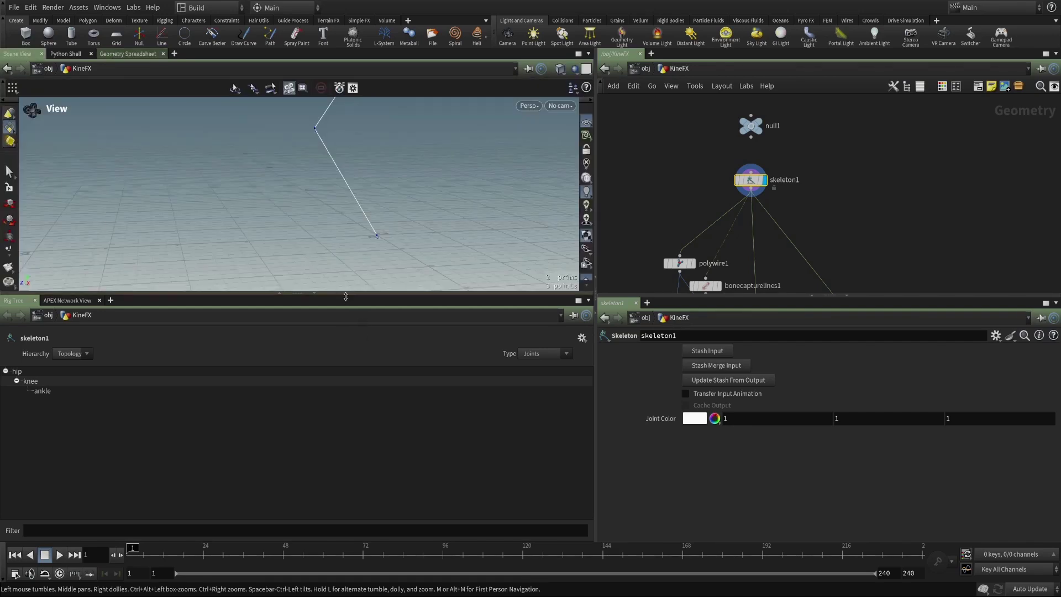
Enlarge the scene view over the Rig Tree and display the polywire1 node's tube geometry
left_click_drag(351, 303, 354, 408)
middle_click_drag(847, 204, 852, 176)
scroll(851, 177, "down", 3)
scroll(851, 179, "up", 2)
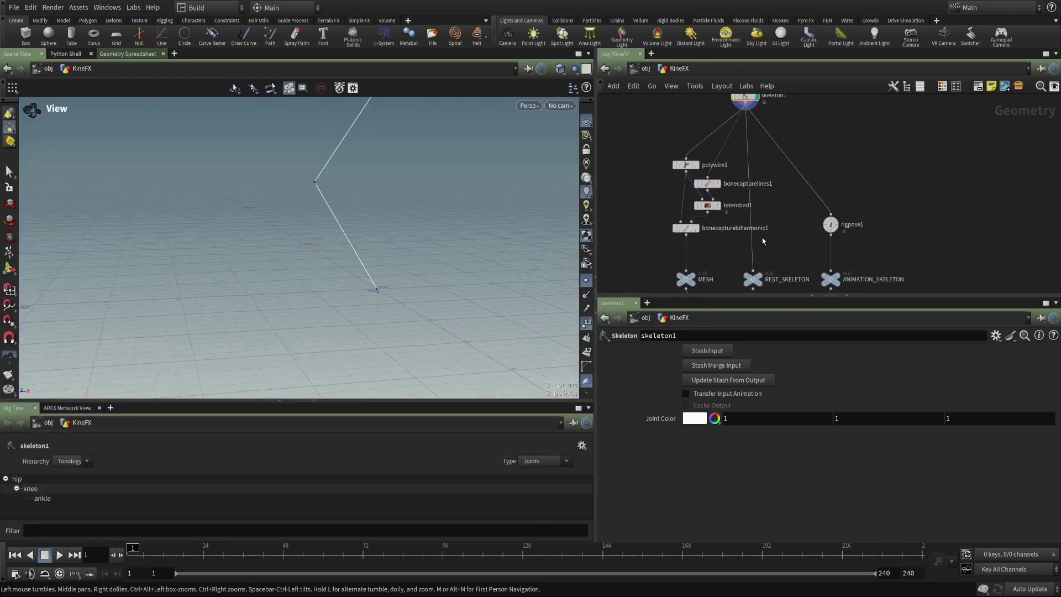
middle_click_drag(772, 246, 790, 267)
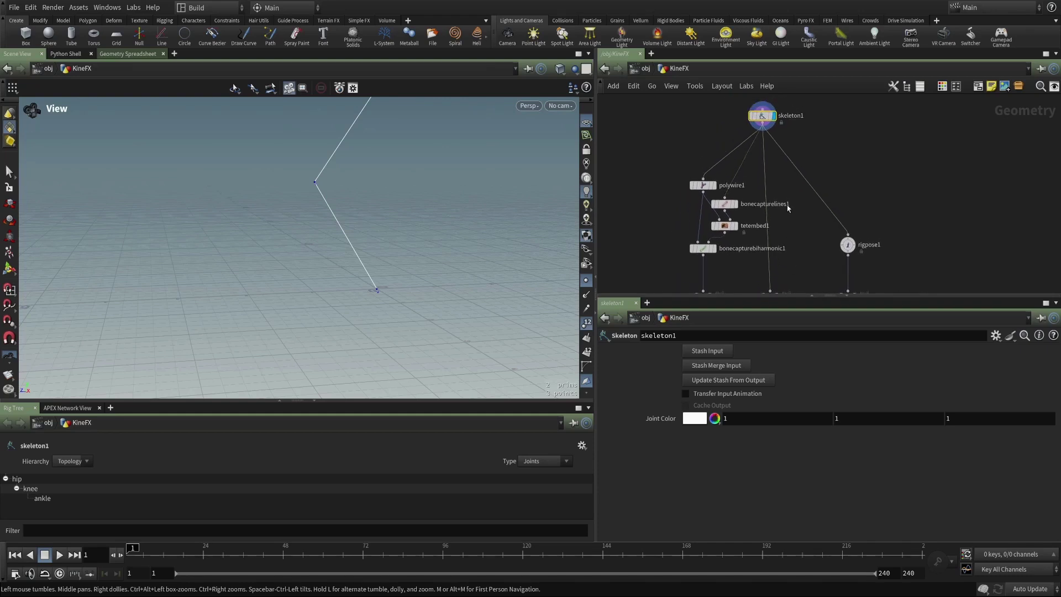
left_click(712, 185)
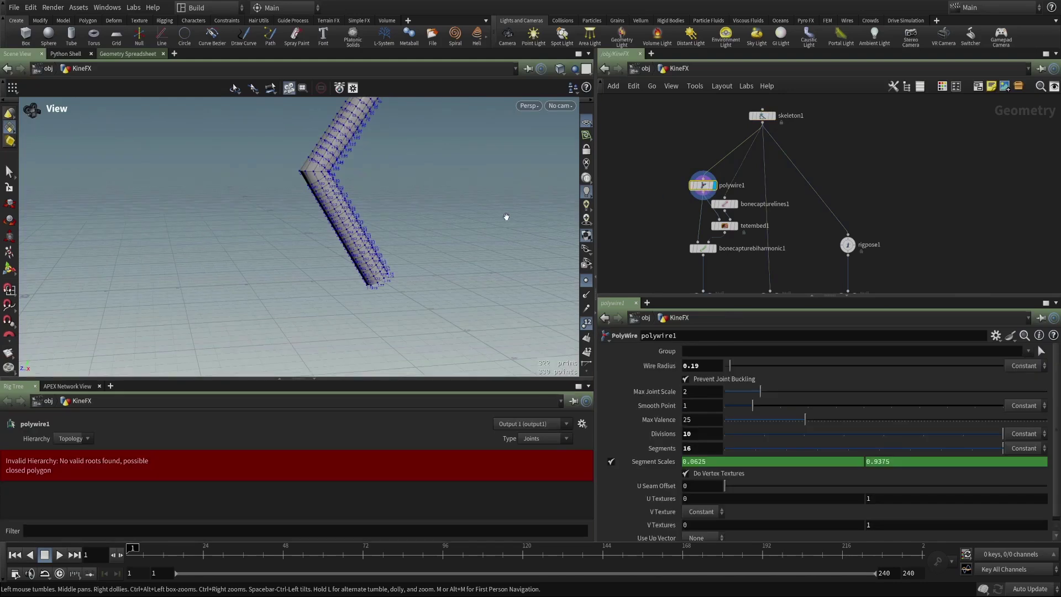
Collapse the Rig Tree pane and turn off point and point-number display in the viewport
left_click_drag(397, 187, 303, 291)
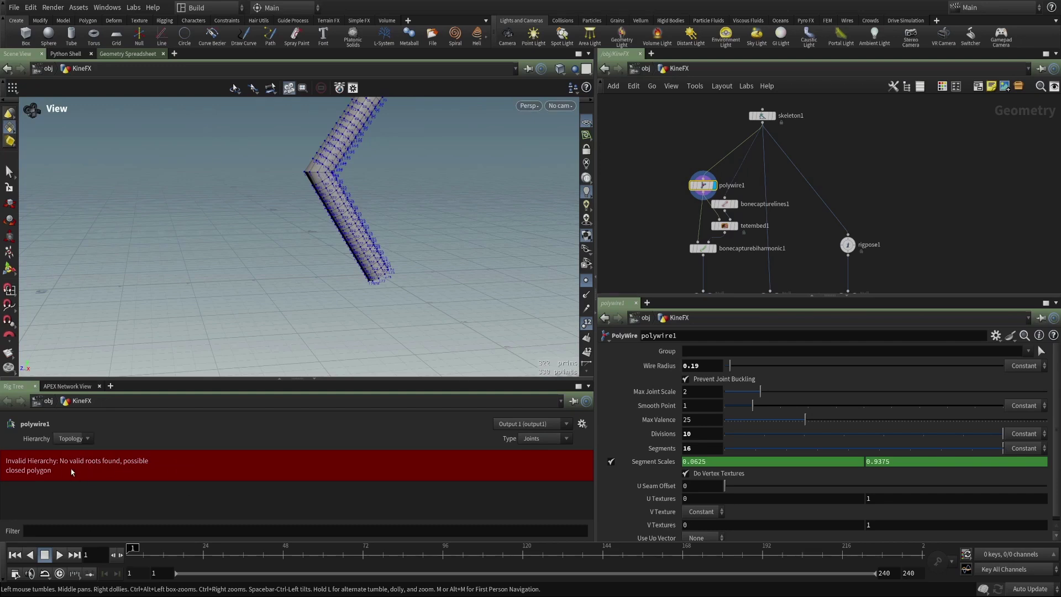
left_click(316, 381)
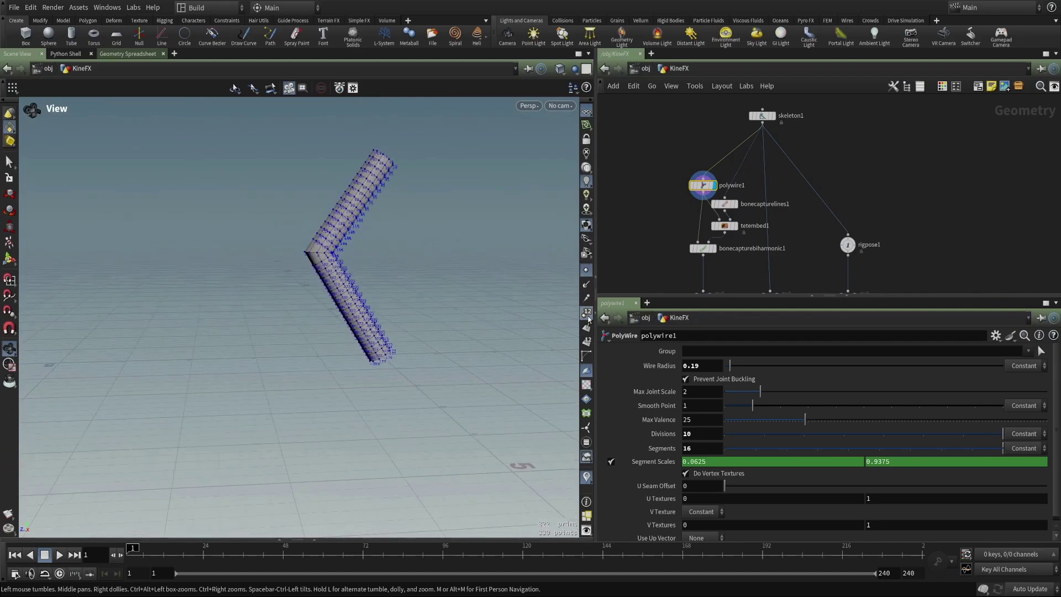
left_click(586, 270)
scroll(260, 224, "up", 2)
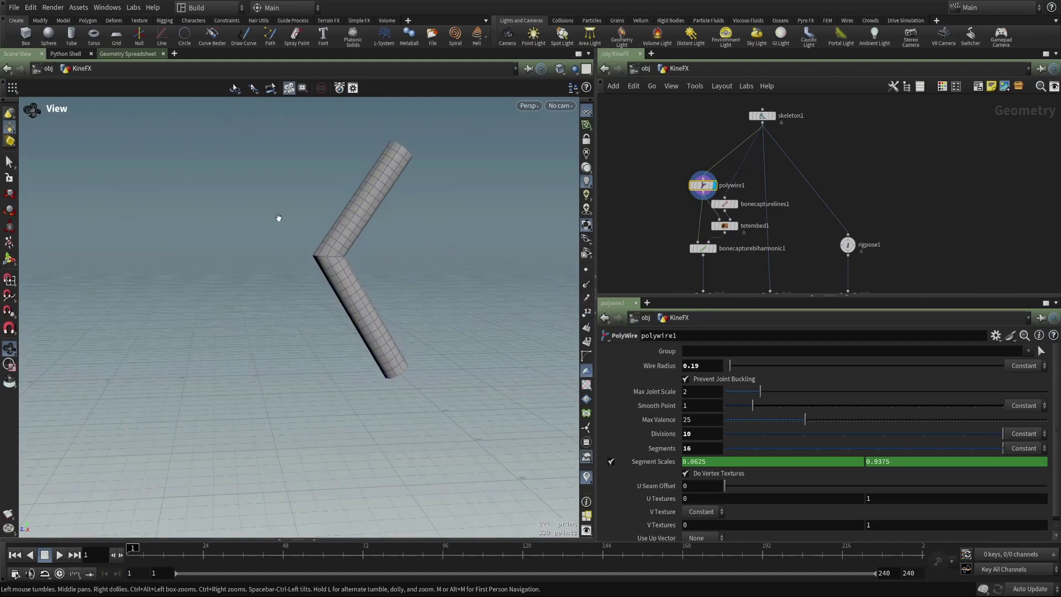
Compare skeleton1's joint chain with the polywire1 tube by displaying each node in turn, ending on polywire1
left_click(773, 117)
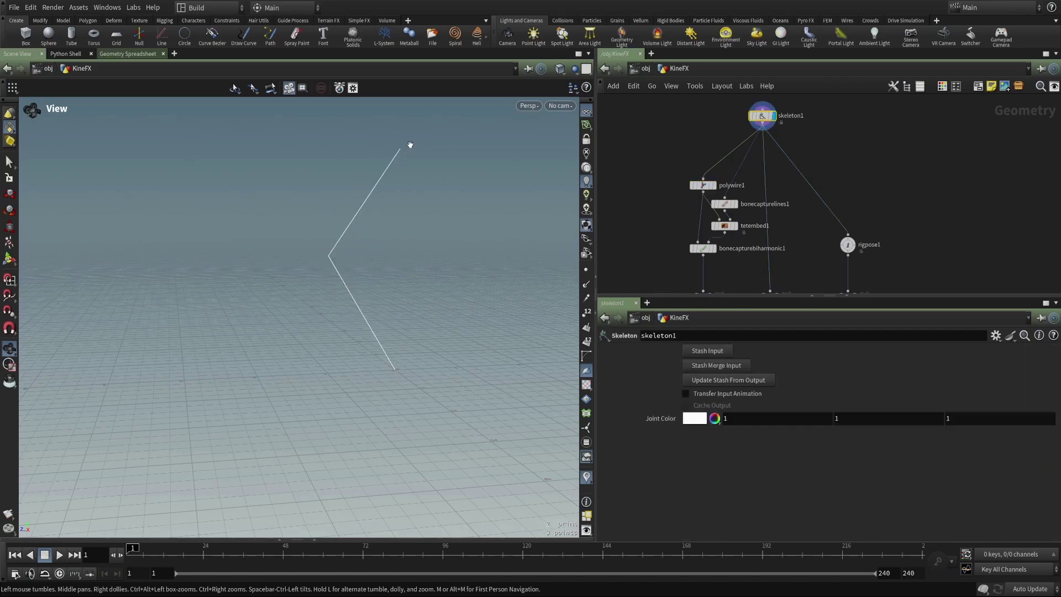
left_click(715, 186)
left_click(707, 189)
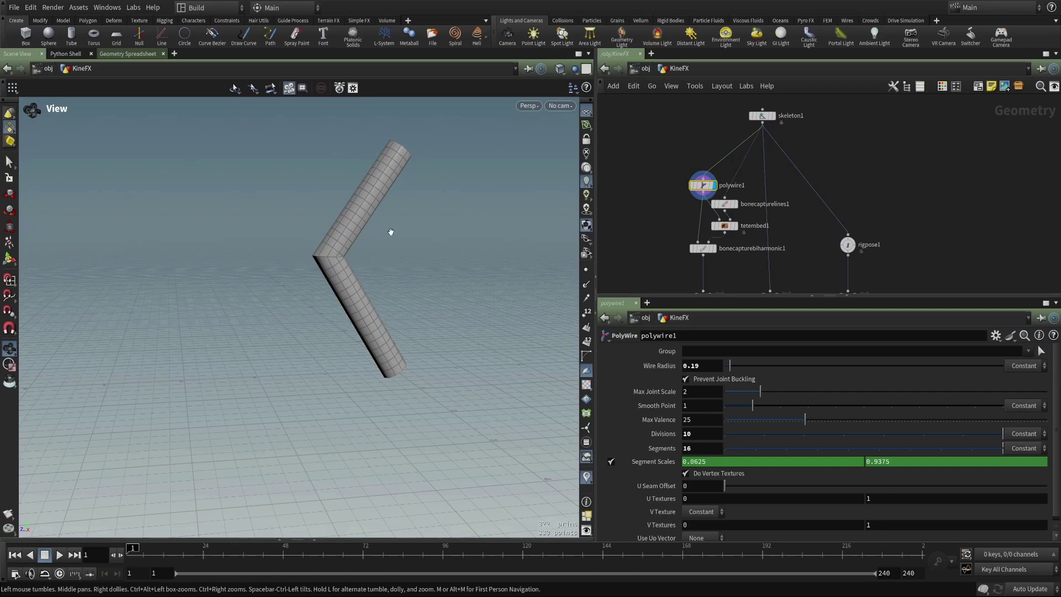
Display and select bonecapturelines1, and briefly show its points in the viewport to examine the resampled lines
middle_click_drag(662, 228, 658, 210)
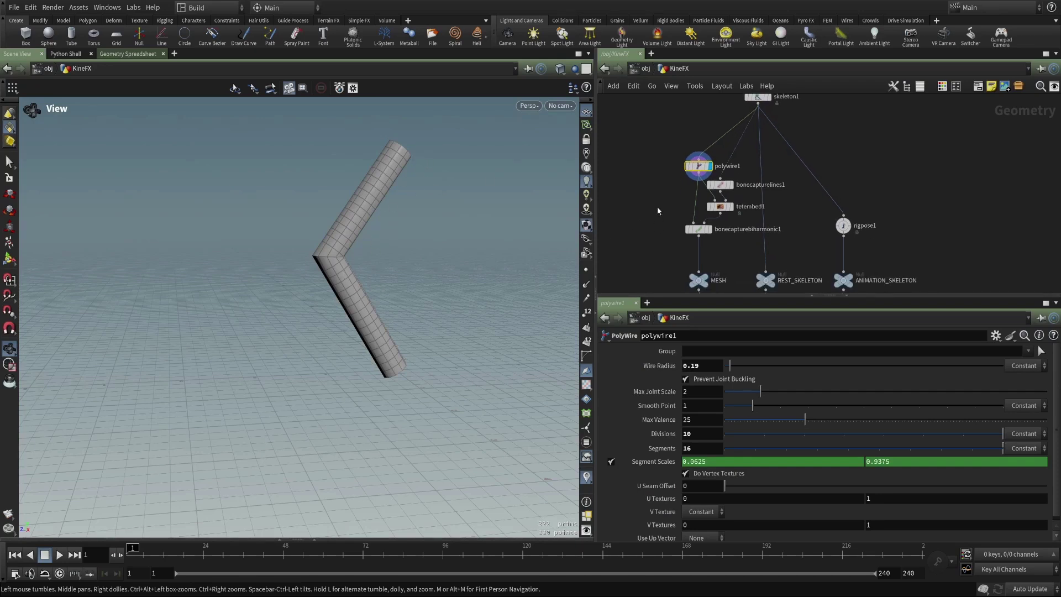
scroll(742, 200, "up", 2)
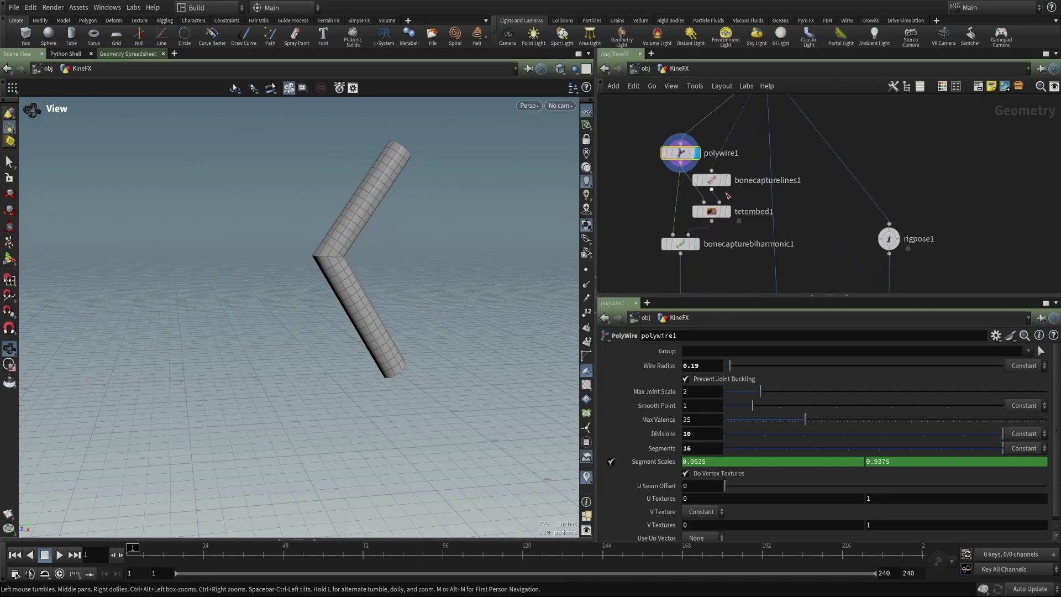
left_click_drag(750, 168, 751, 262)
middle_click_drag(746, 161, 747, 209)
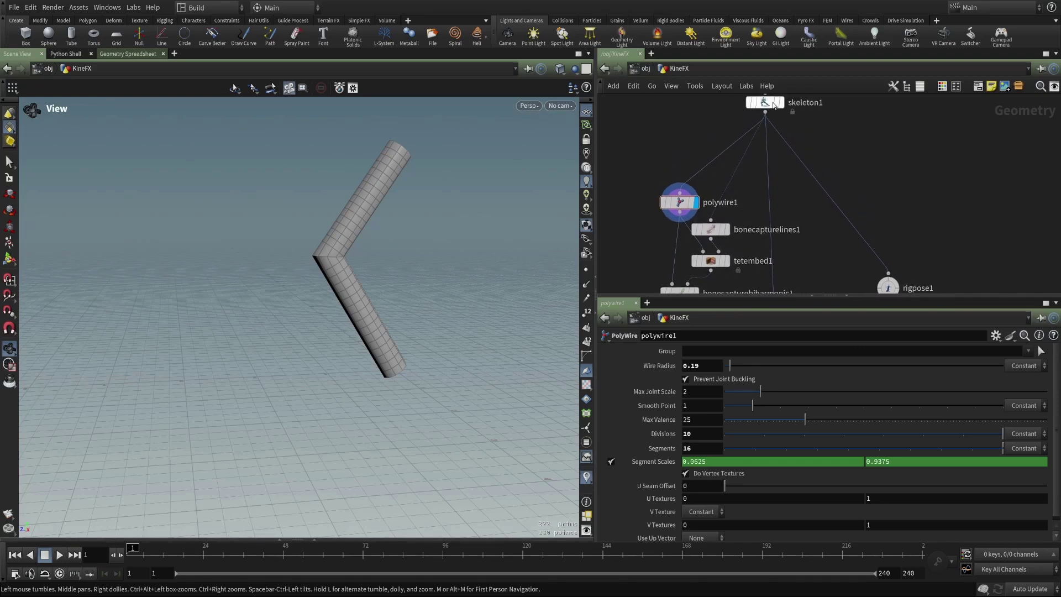
left_click(728, 230)
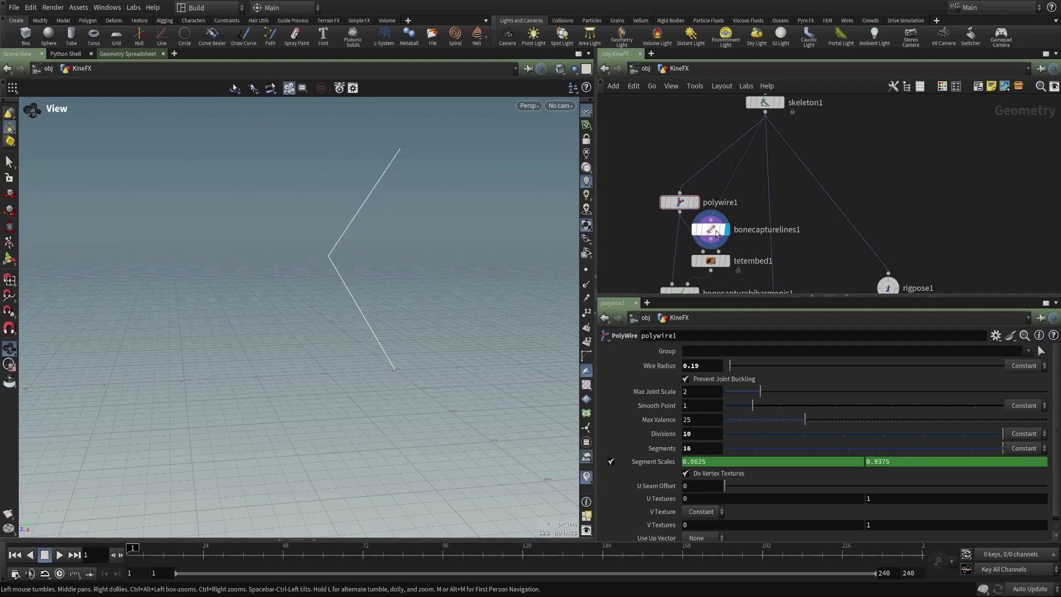
left_click(713, 233)
left_click(586, 270)
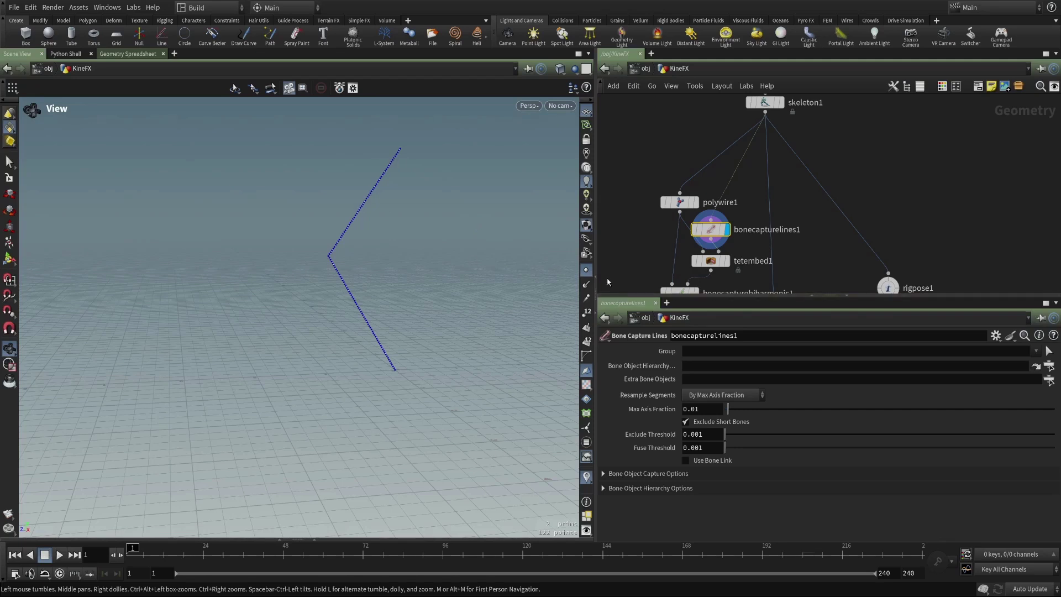
left_click(586, 269)
Display tetembed1's tetrahedral mesh with its parameters, and shift the bonecapturelines1 node aside to expose the wiring
middle_click_drag(724, 264, 727, 220)
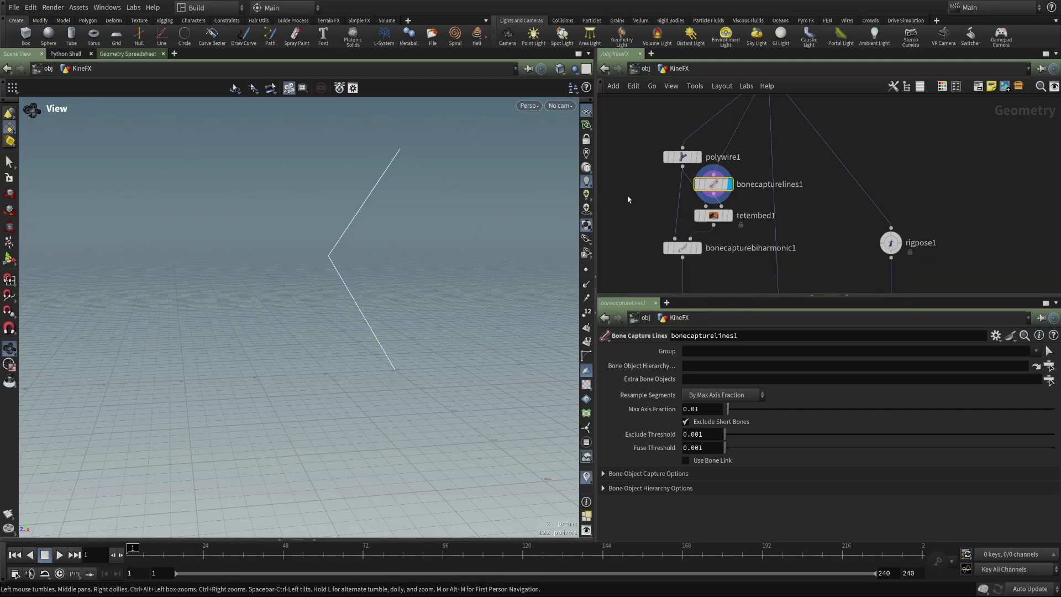
left_click(728, 217)
left_click(718, 217)
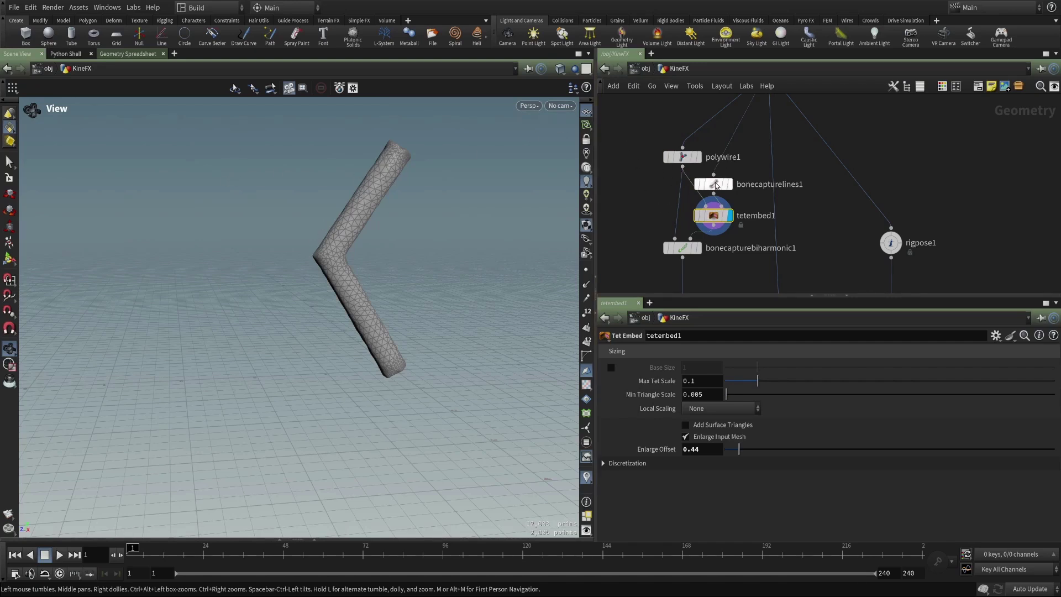
left_click_drag(713, 184, 736, 183)
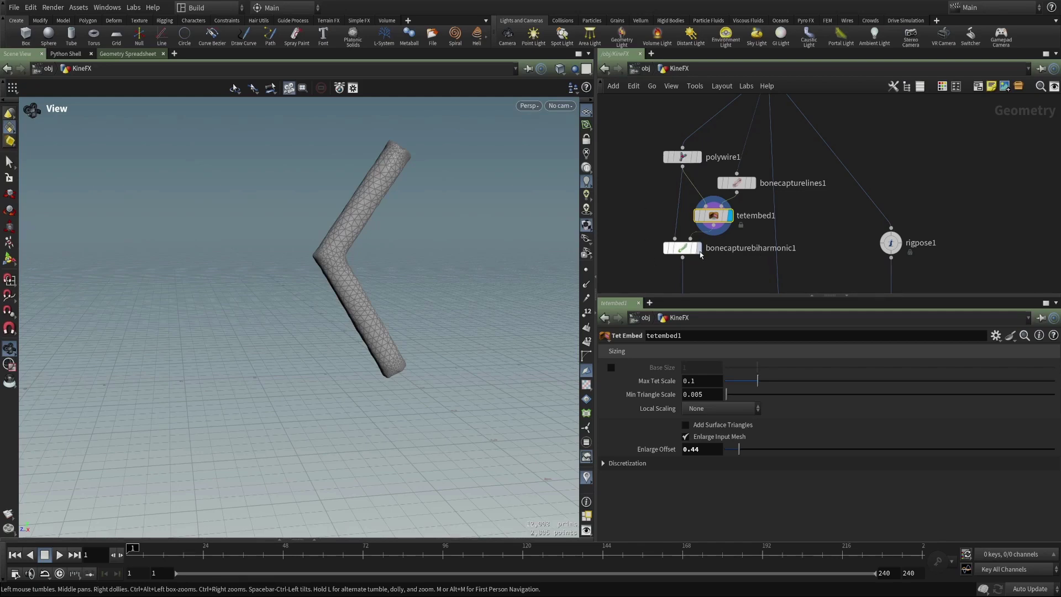
Display bonecapturebiharmonic1's captured tube and its parameters, and select the MESH null below it
left_click(682, 252)
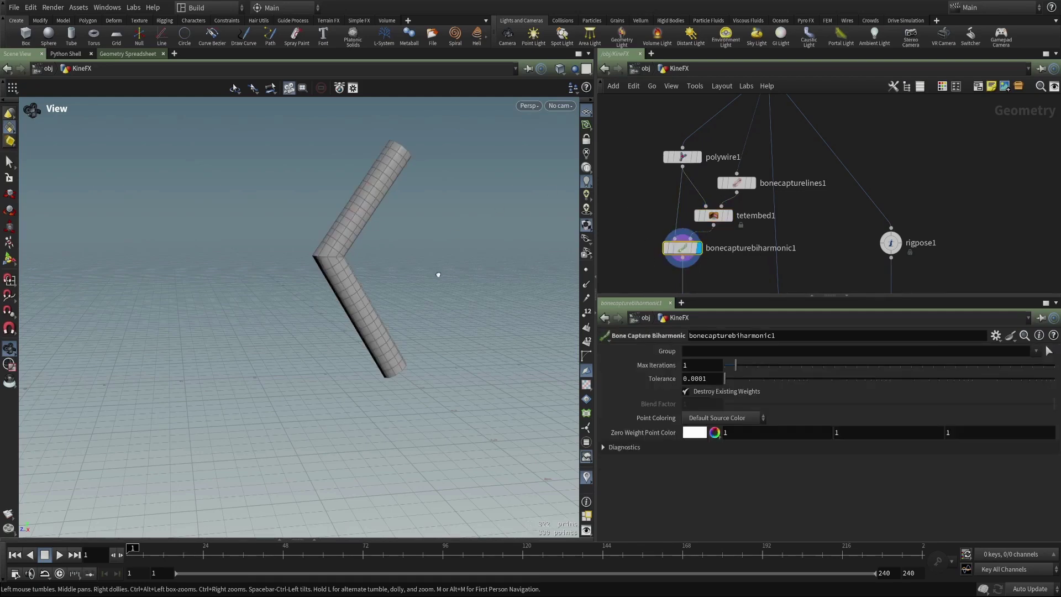
middle_click_drag(438, 272, 265, 280)
scroll(266, 280, "up", 2)
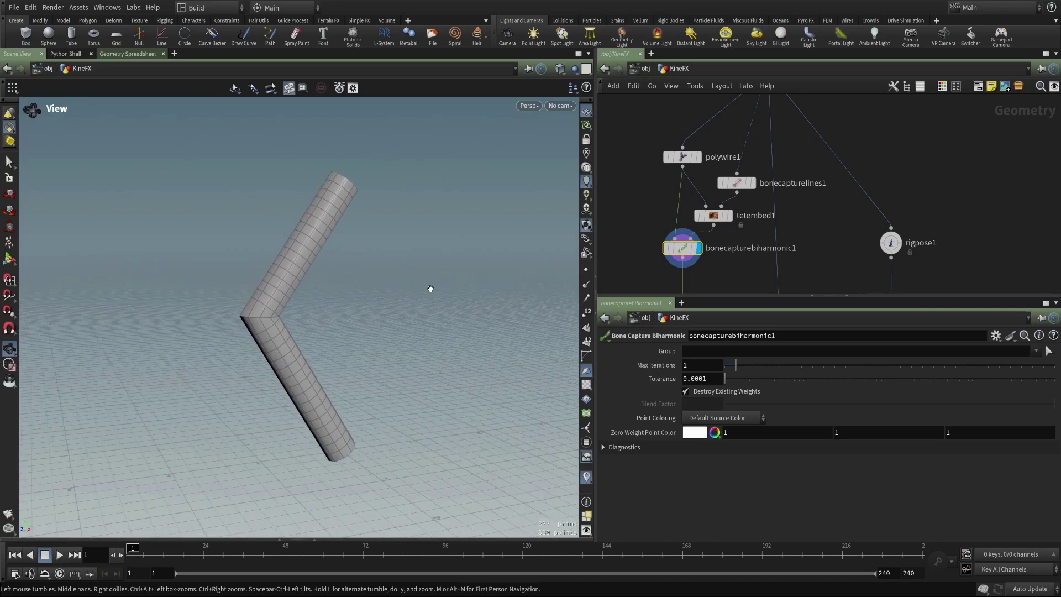
scroll(646, 214, "down", 1)
middle_click_drag(721, 268, 705, 192)
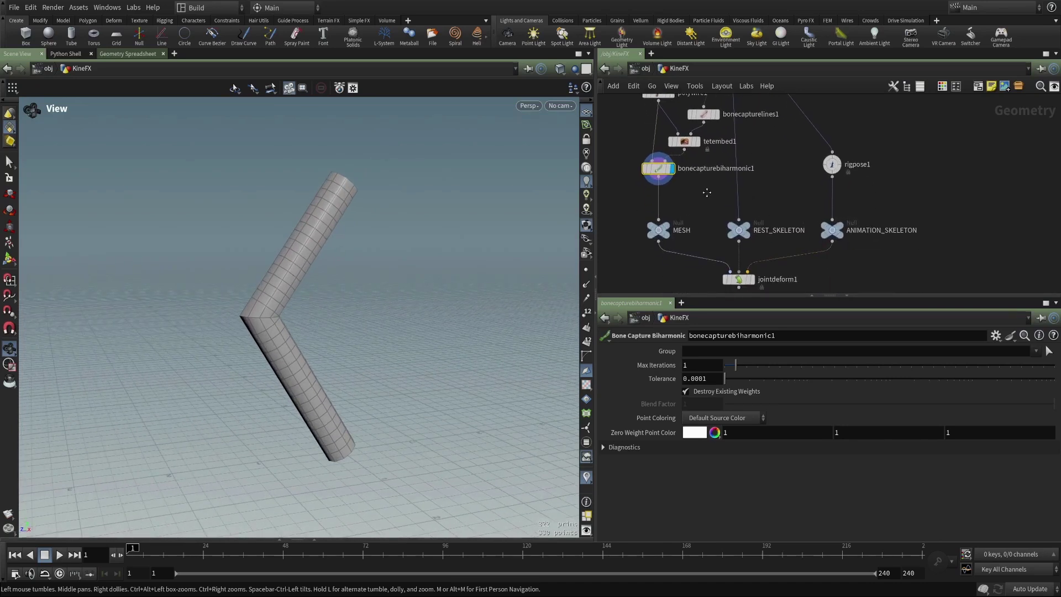
left_click(657, 230)
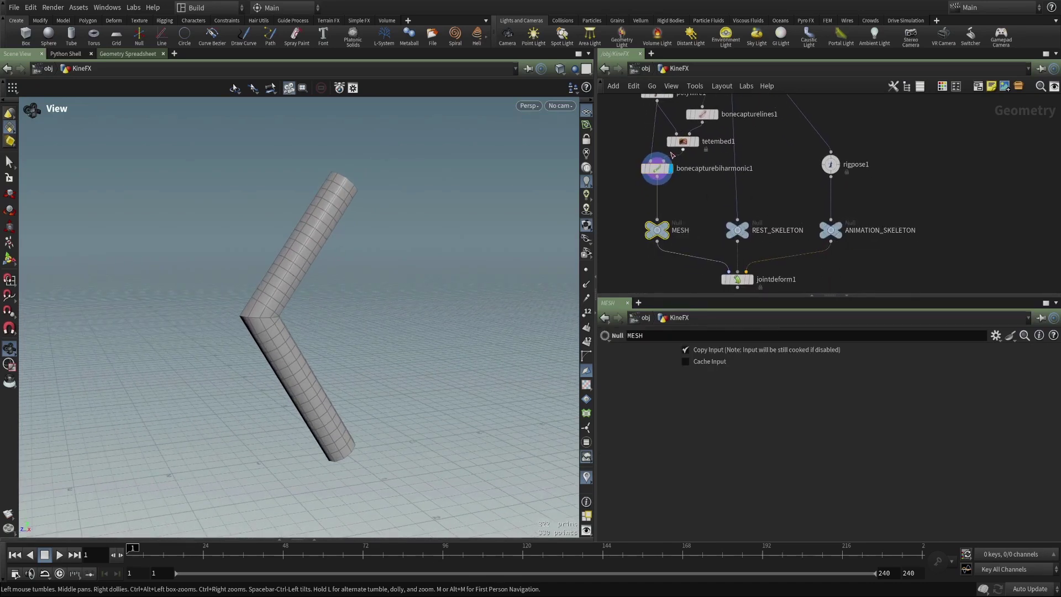
middle_click_drag(772, 207, 773, 227)
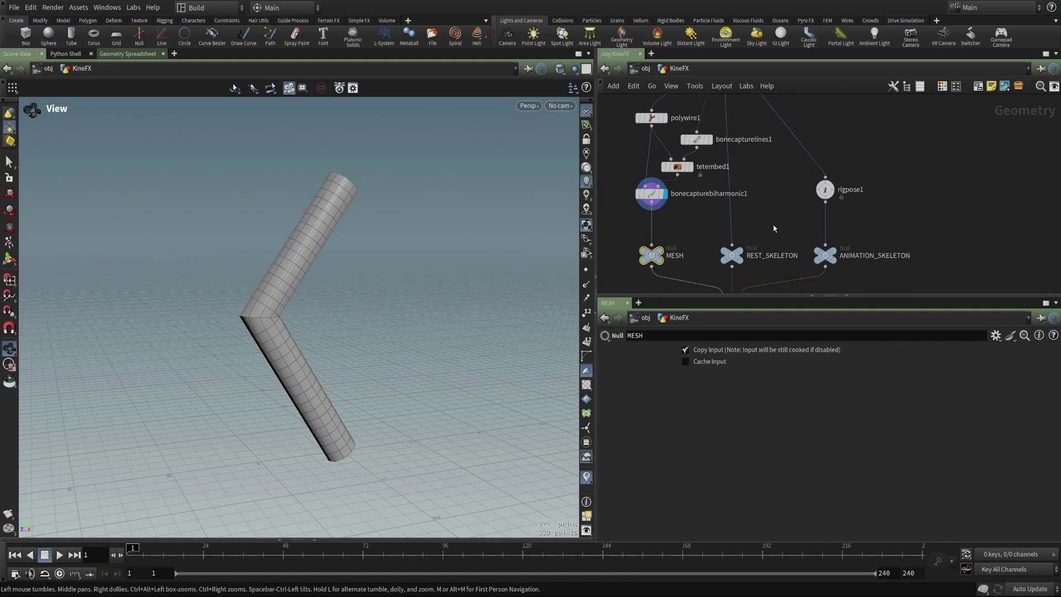
Display skeleton1 again and follow its branches down to the REST_SKELETON and ANIMATION_SKELETON nulls
middle_click_drag(723, 266, 728, 359)
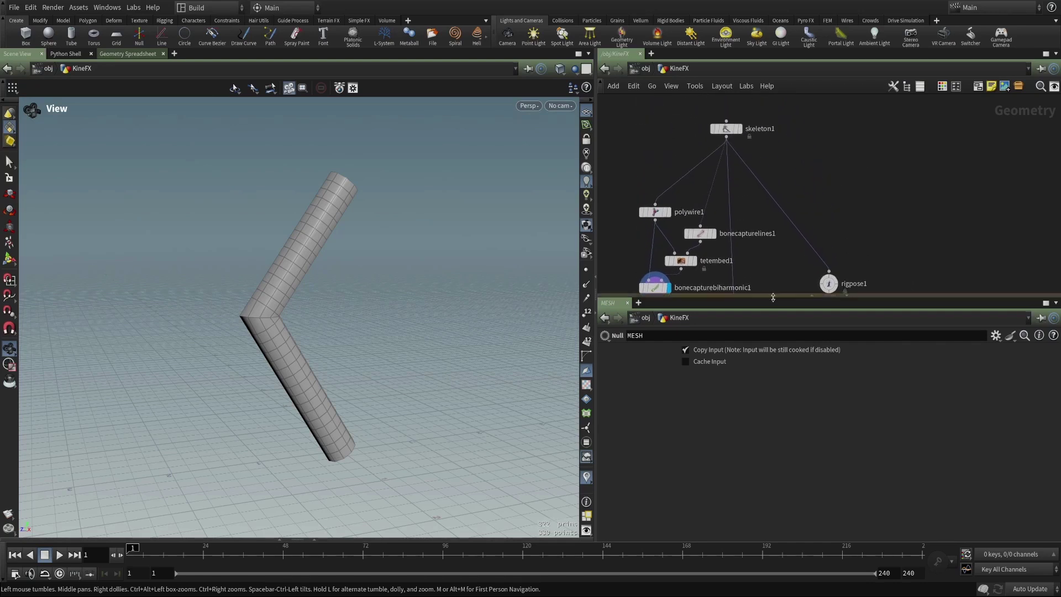
left_click(740, 129)
left_click(724, 133)
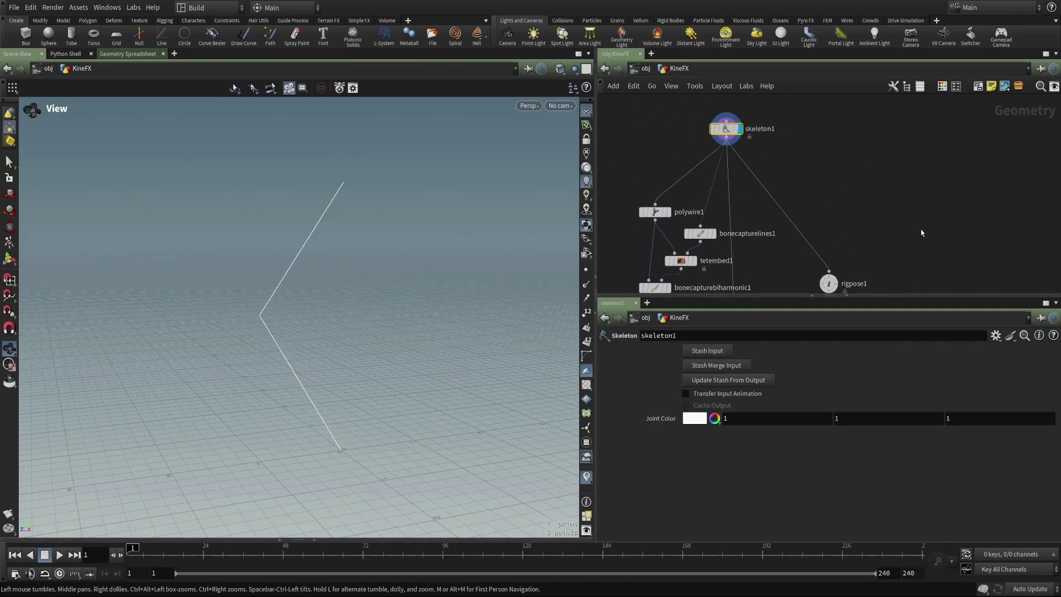
middle_click_drag(921, 232, 913, 138)
scroll(755, 164, "down", 2)
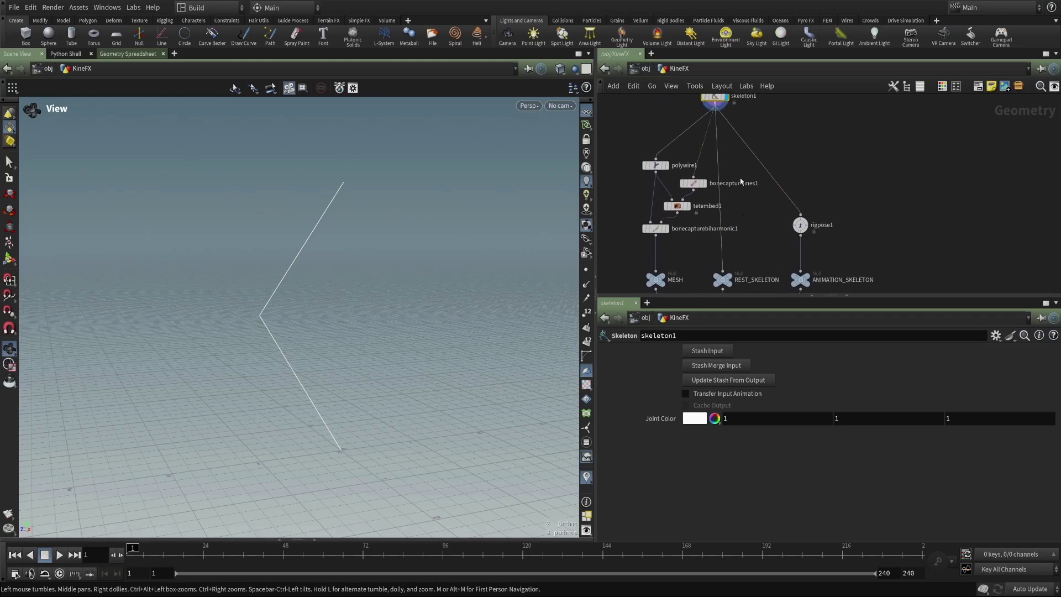
middle_click_drag(769, 241, 866, 151)
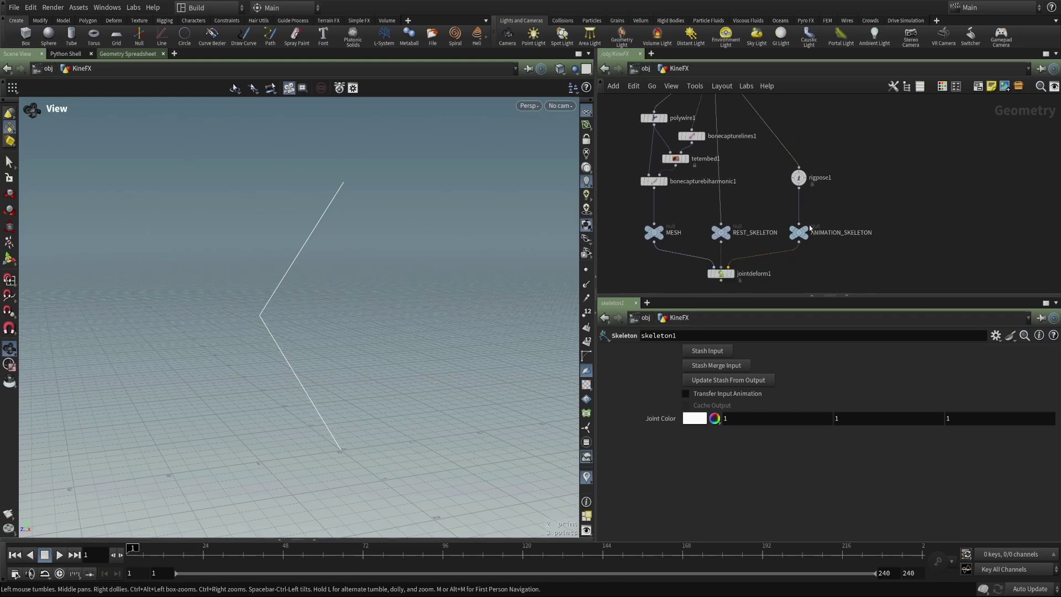
Review the three inputs feeding jointdeform1, and set the display flag on that node with its parameters open
scroll(828, 243, "up", 2)
middle_click_drag(842, 229, 843, 226)
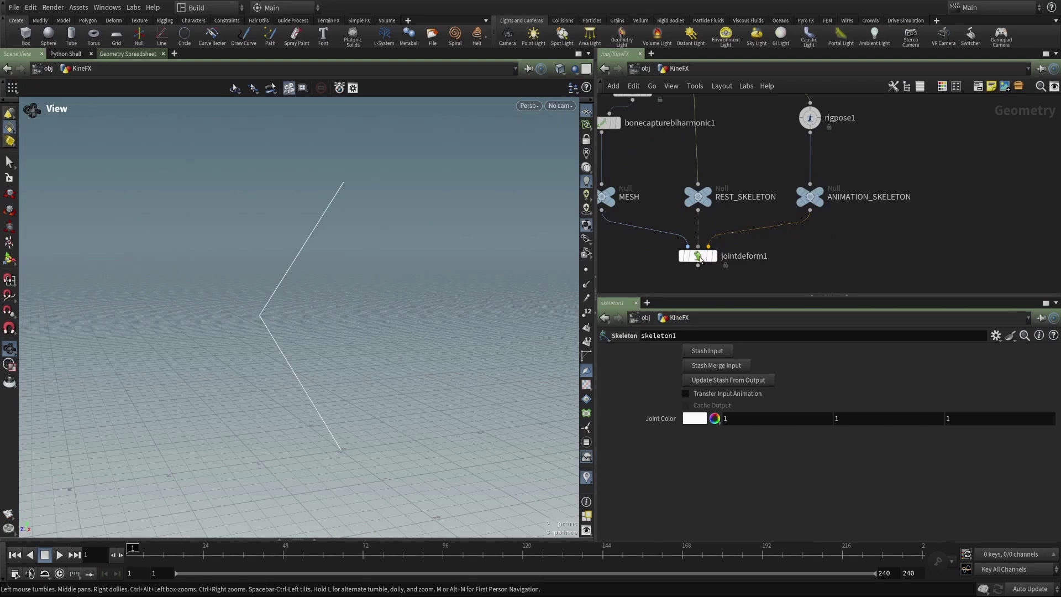
middle_click_drag(744, 167, 759, 191)
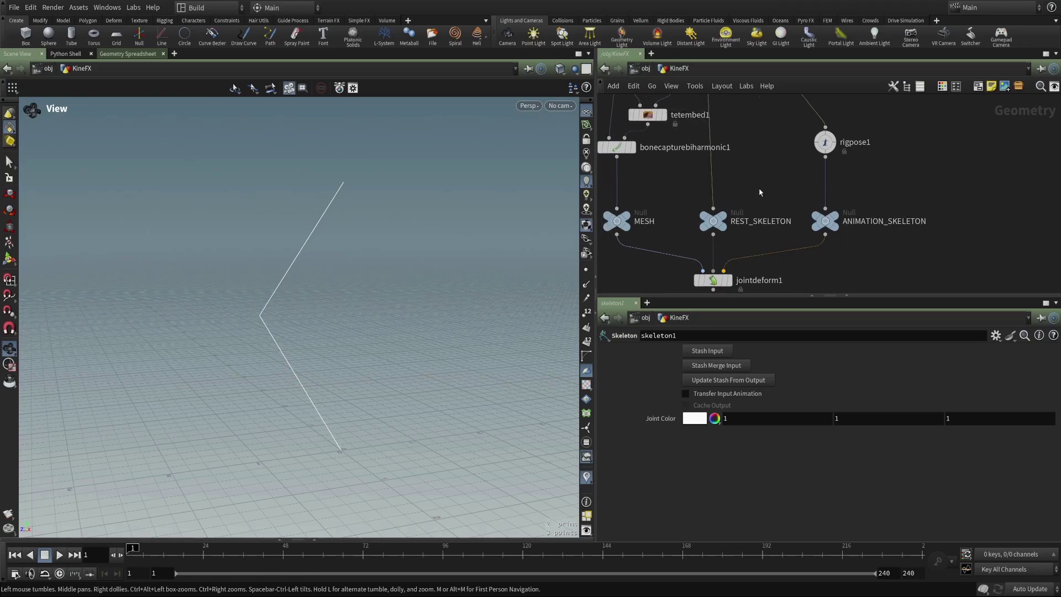
scroll(758, 191, "down", 1)
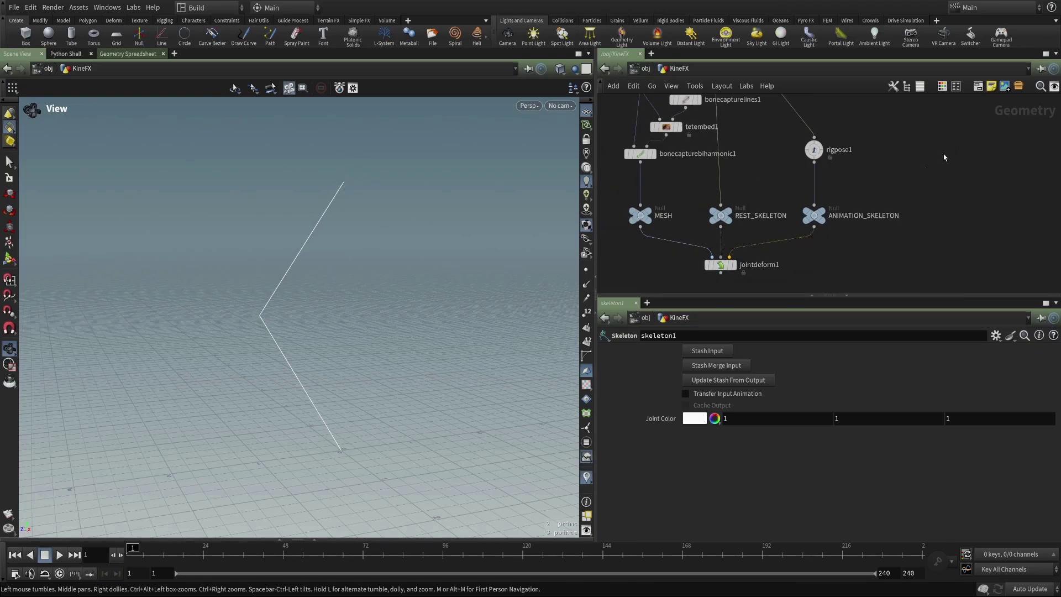
left_click(734, 265)
left_click(726, 268)
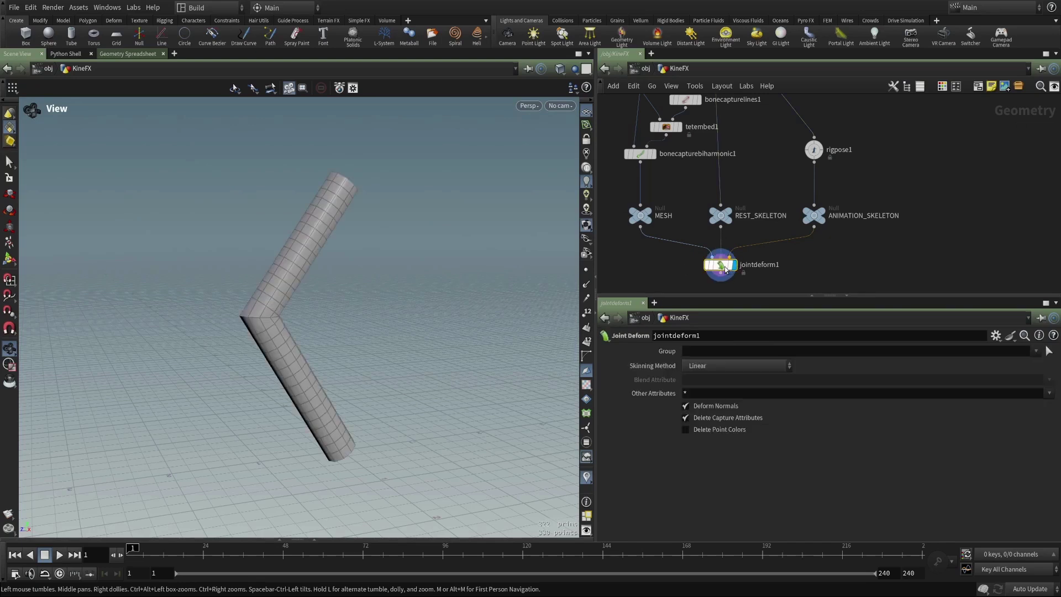
Open rigpose1's parameters in an enlarged parameter pane and clear all of its joint transformations
middle_click_drag(851, 172, 849, 201)
left_click(812, 181)
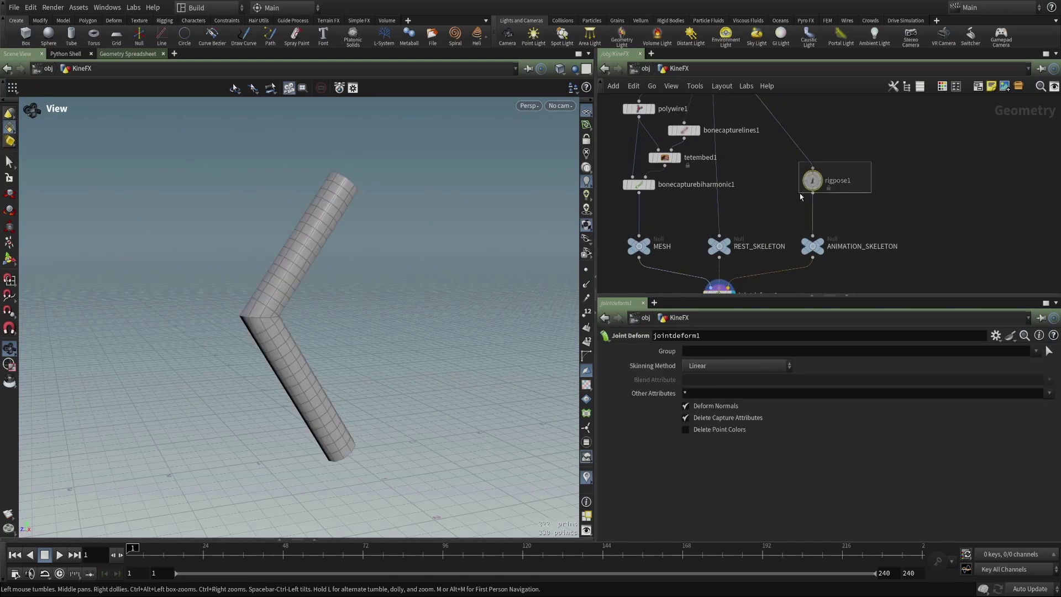
left_click_drag(743, 296, 743, 212)
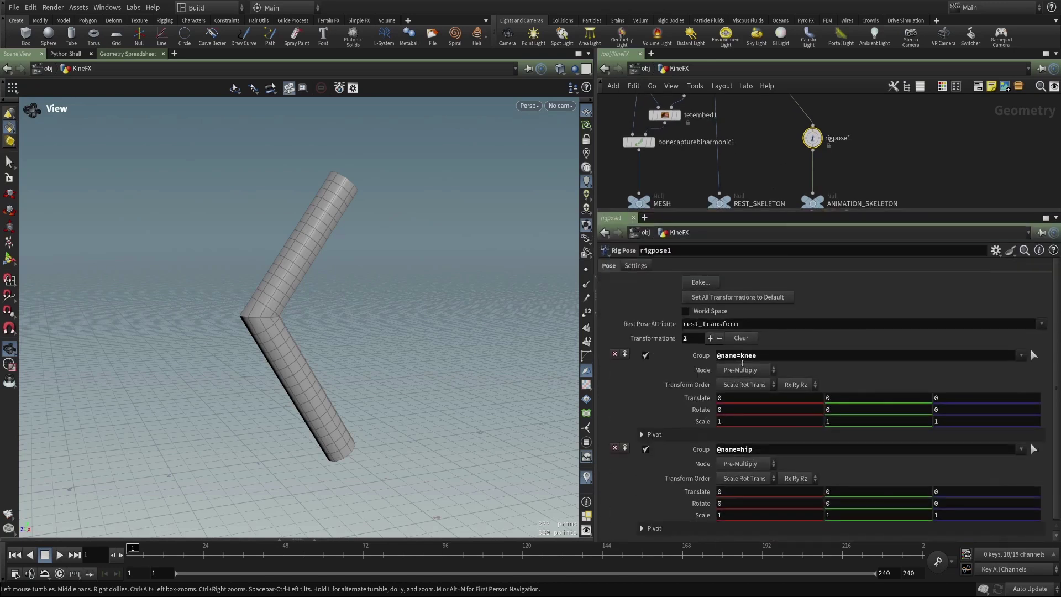
left_click(741, 338)
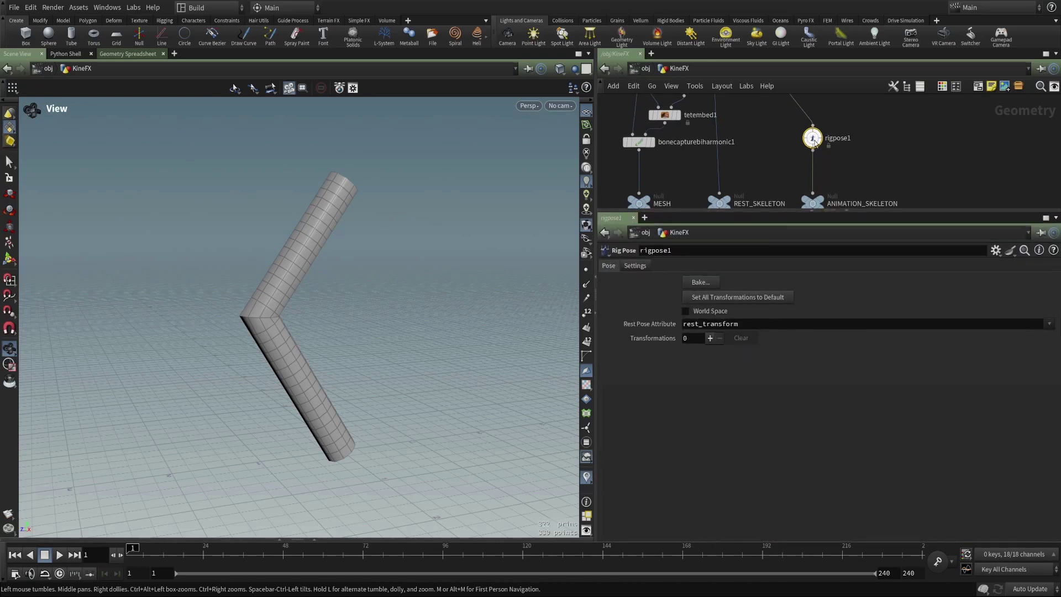
Pose the hip joint with the Rig Pose tool, rotating it to about -13.3 degrees on Y
key("Return")
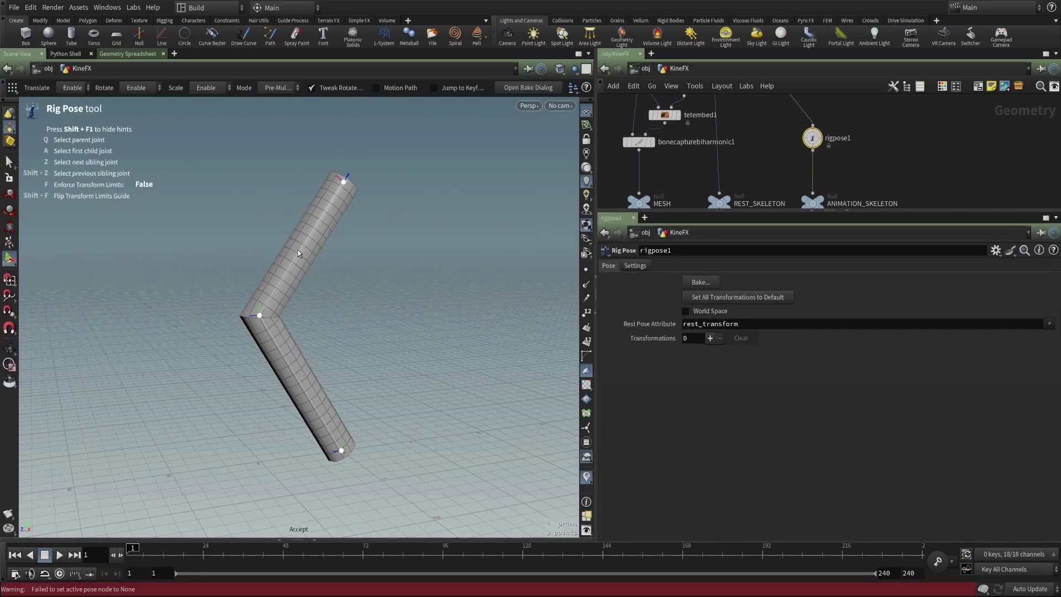
left_click(343, 183)
mouse_move(290, 195)
left_mouse_down()
mouse_move(297, 205)
mouse_move(308, 191)
left_mouse_up()
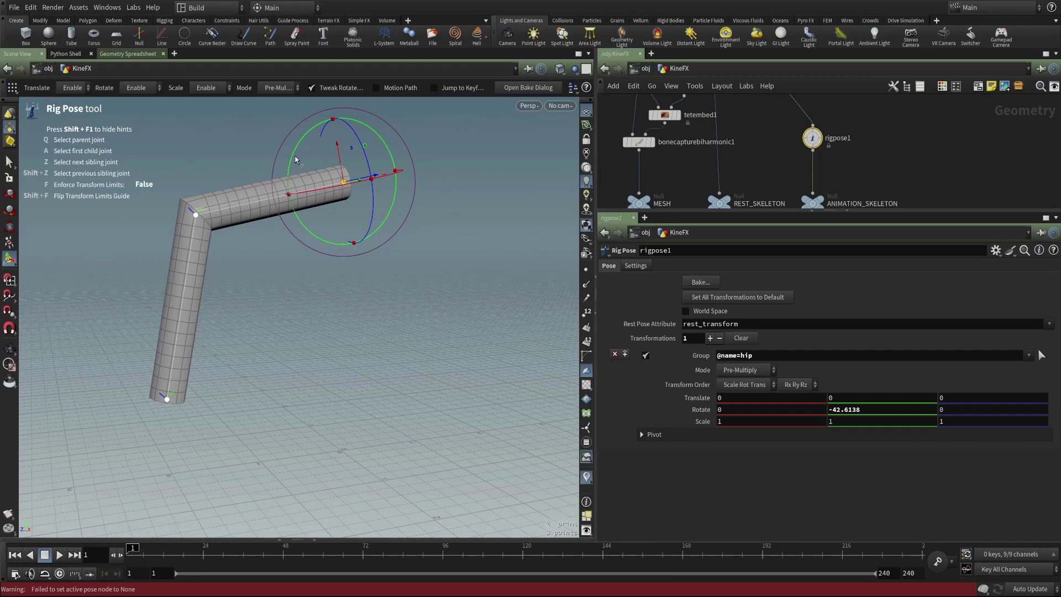
left_click_drag(293, 159, 295, 187)
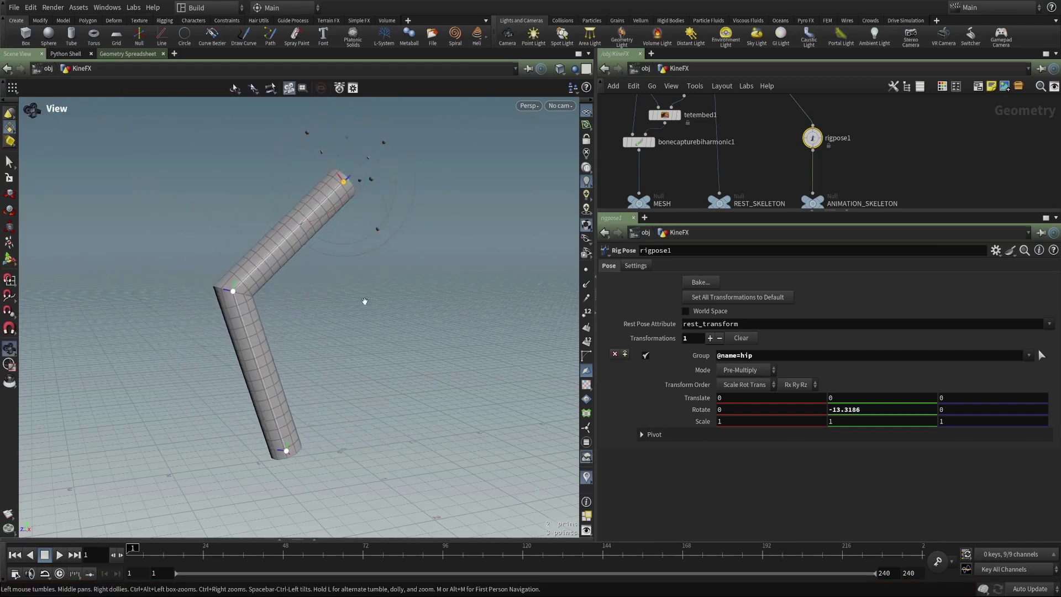
right_click_drag(364, 301, 346, 312, "alt")
left_click_drag(347, 313, 357, 320)
key("Return")
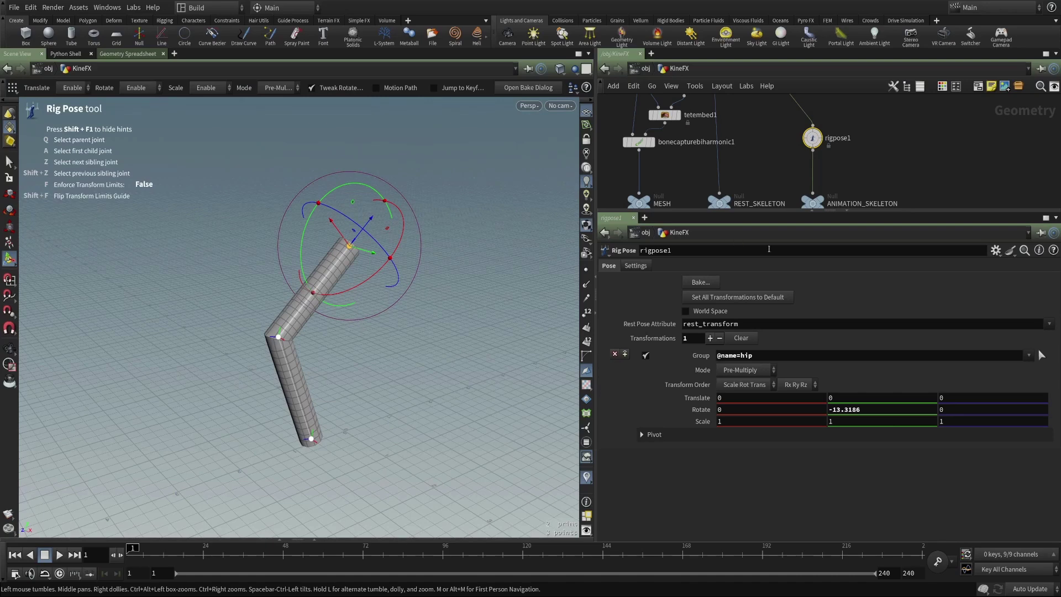
Restore the taller network pane, display skeleton1 and turn on point display in the viewport
left_click_drag(772, 214, 775, 298)
scroll(697, 248, "down", 5)
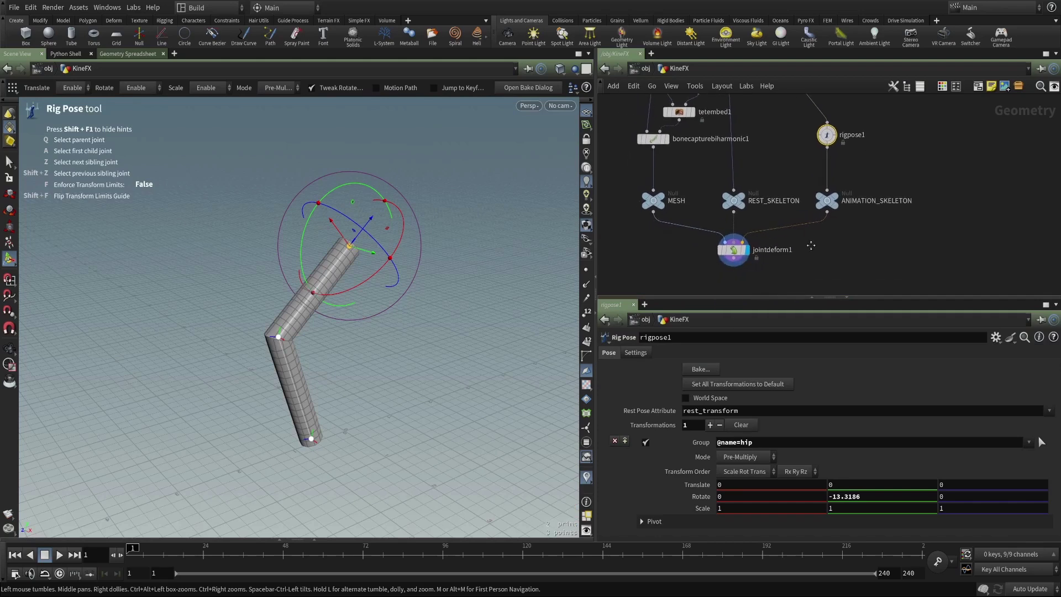
key("Escape")
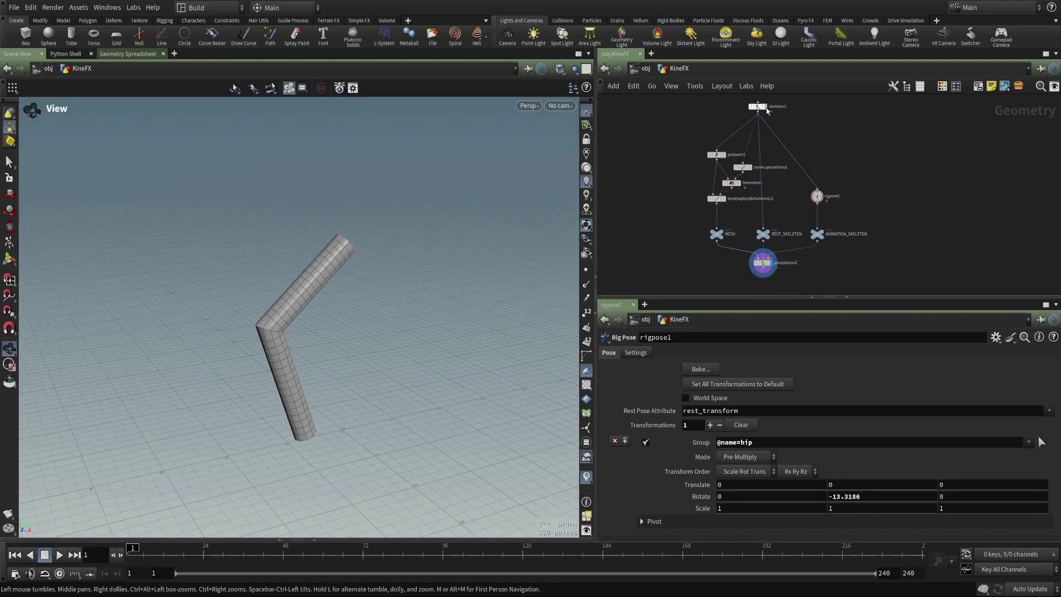
left_click(765, 107)
left_click(763, 107)
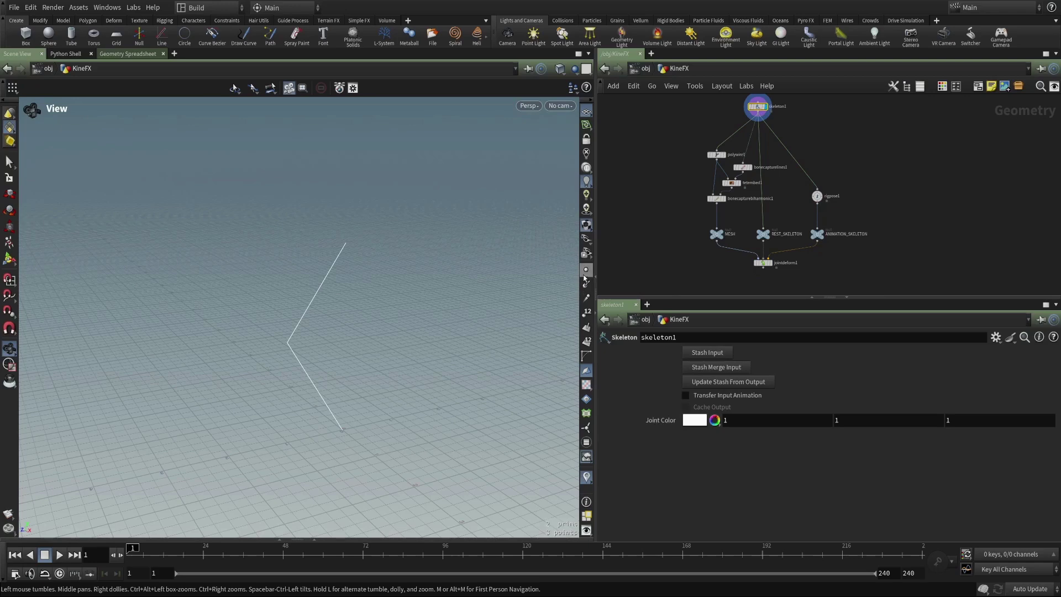
left_click(584, 274)
left_click_drag(355, 314, 345, 309)
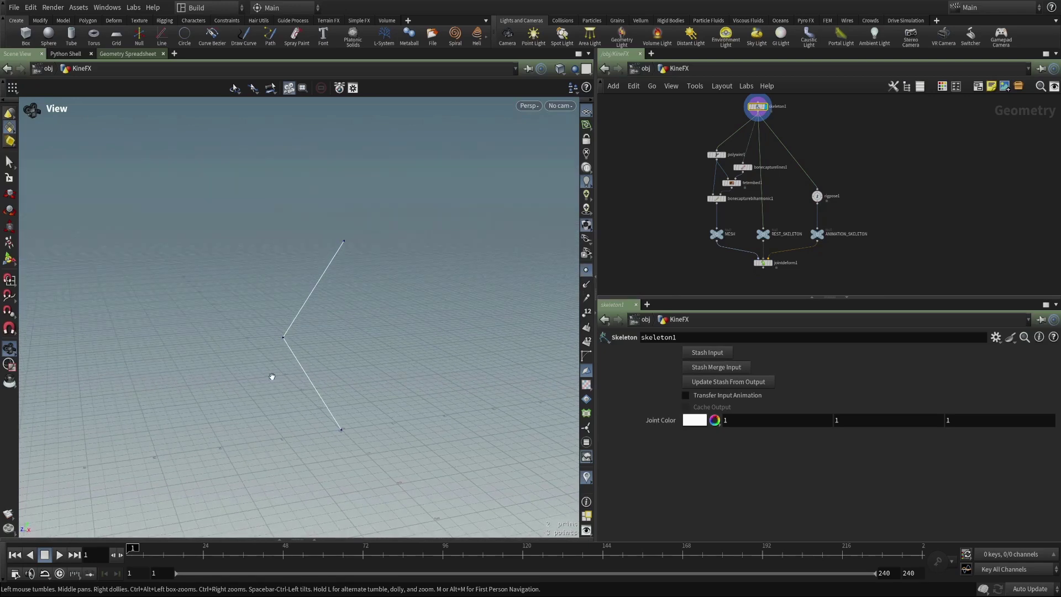
Examine skeleton1's point names and transform attributes in the Geometry Spreadsheet, and return to the scene view
left_click(119, 54)
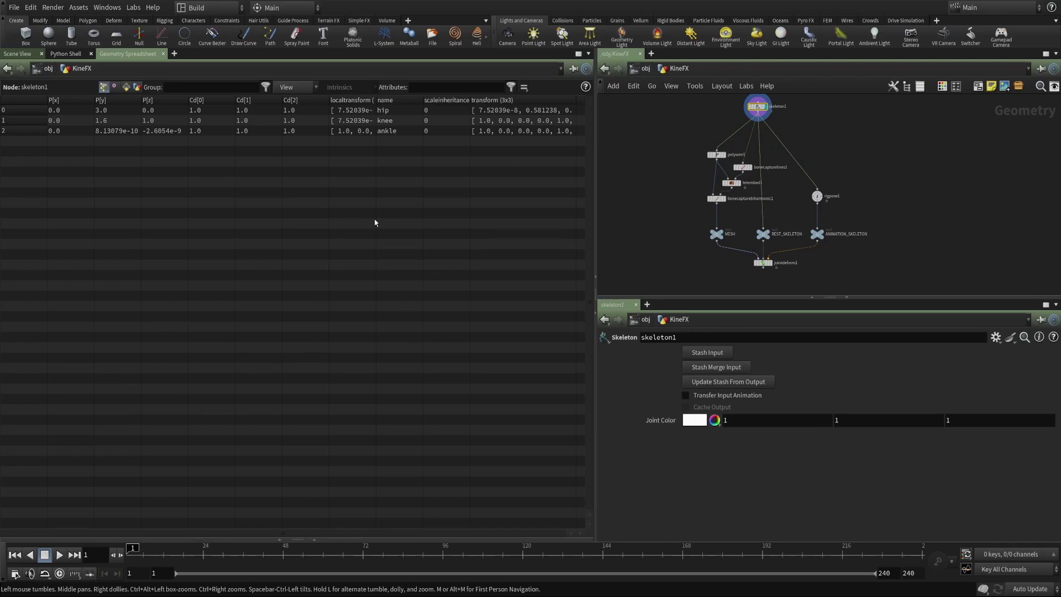
left_click(17, 53)
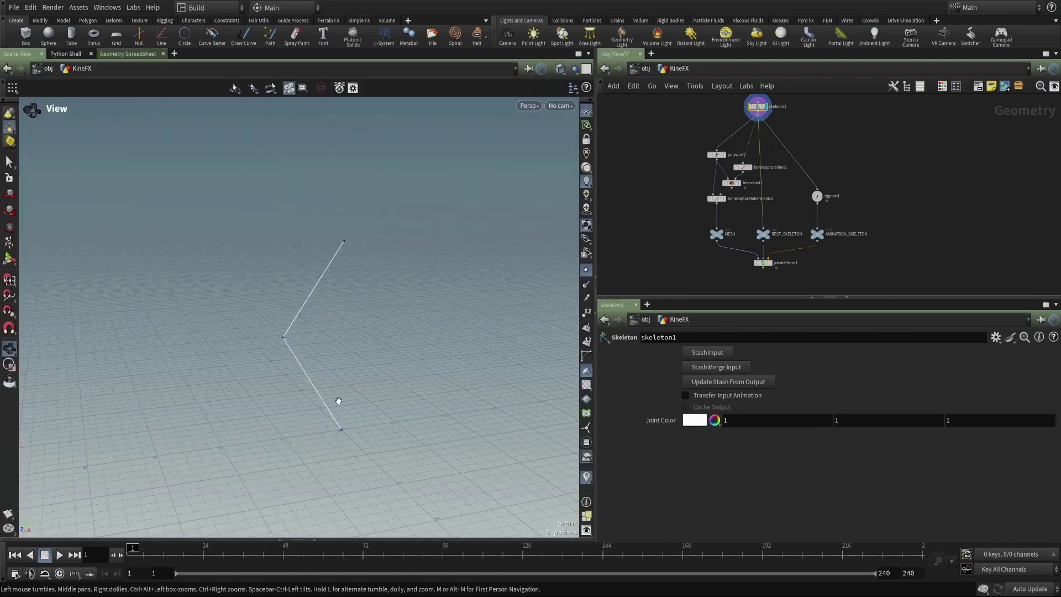
left_click_drag(338, 401, 368, 359)
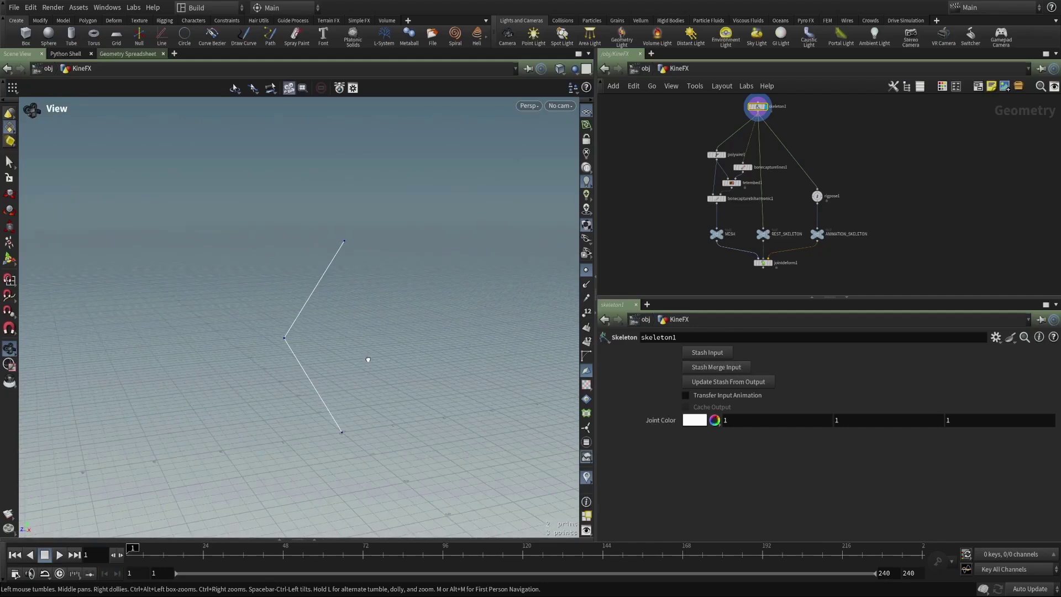
Add an L-System node in the empty space beside the KineFX network and display it framed in the viewport
middle_click_drag(661, 200, 685, 233)
middle_click_drag(652, 181, 693, 185)
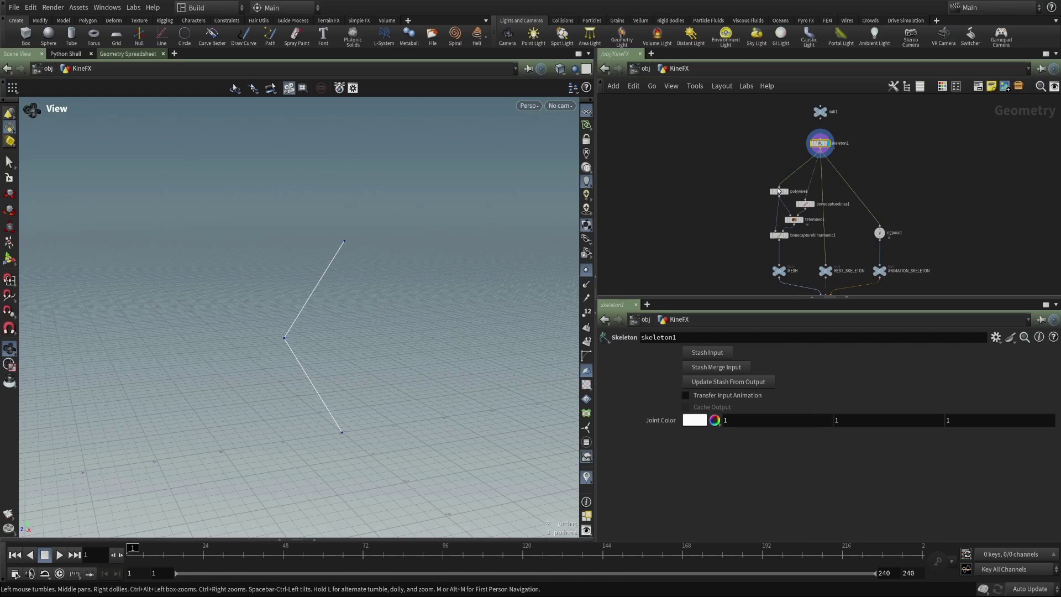
left_click(706, 199)
scroll(709, 198, "up", 5)
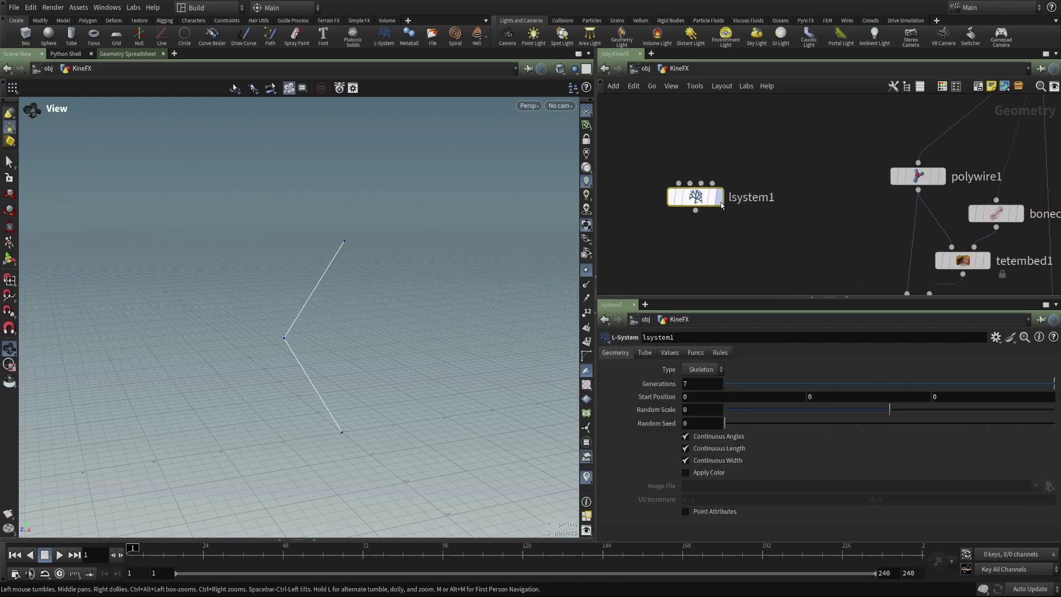
left_click(719, 201)
key("h")
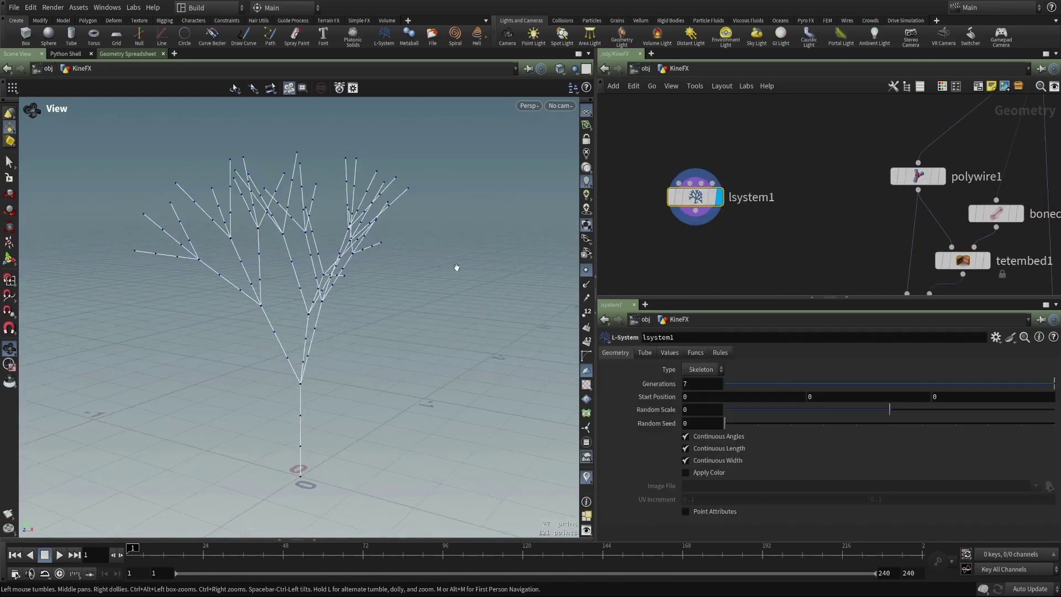
Examine the L-system tree's points and lines from several angles, and check its point attributes in the Geometry Spreadsheet
left_click_drag(456, 267, 425, 270)
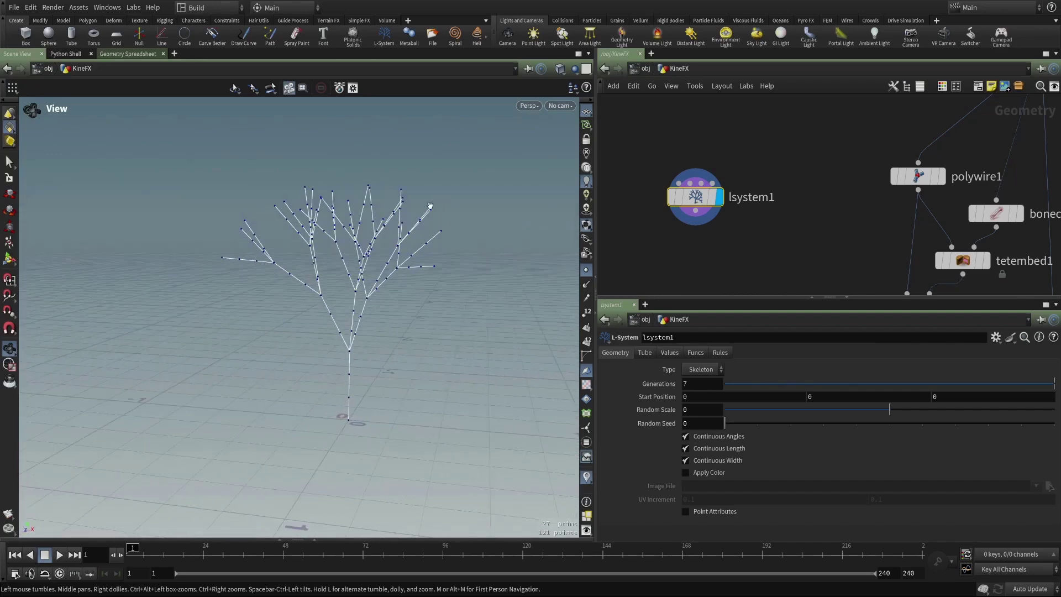
right_click_drag(352, 318, 450, 237)
left_click_drag(451, 237, 387, 353)
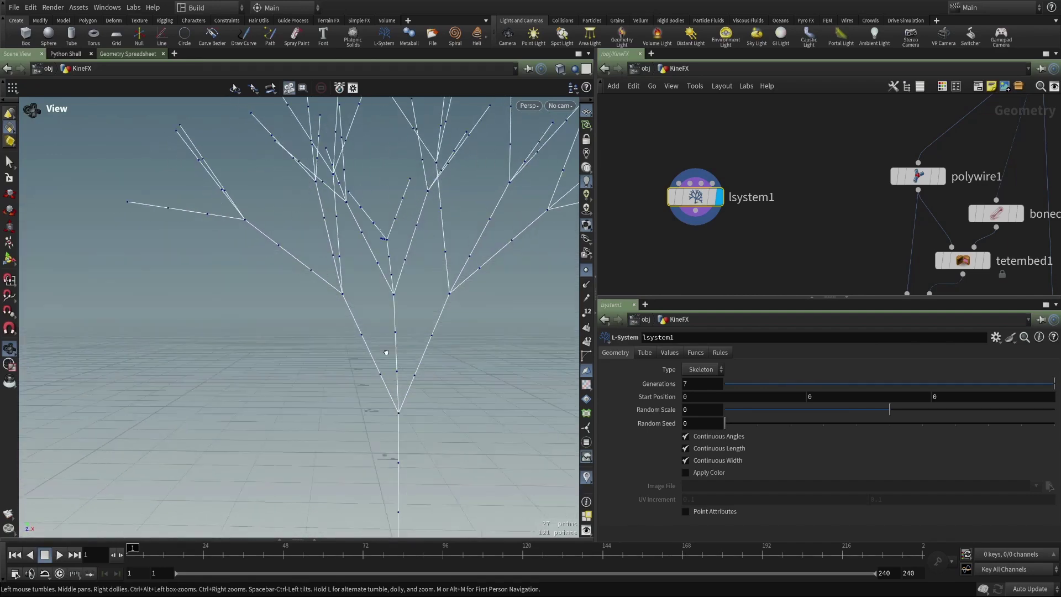
left_click_drag(308, 281, 203, 220)
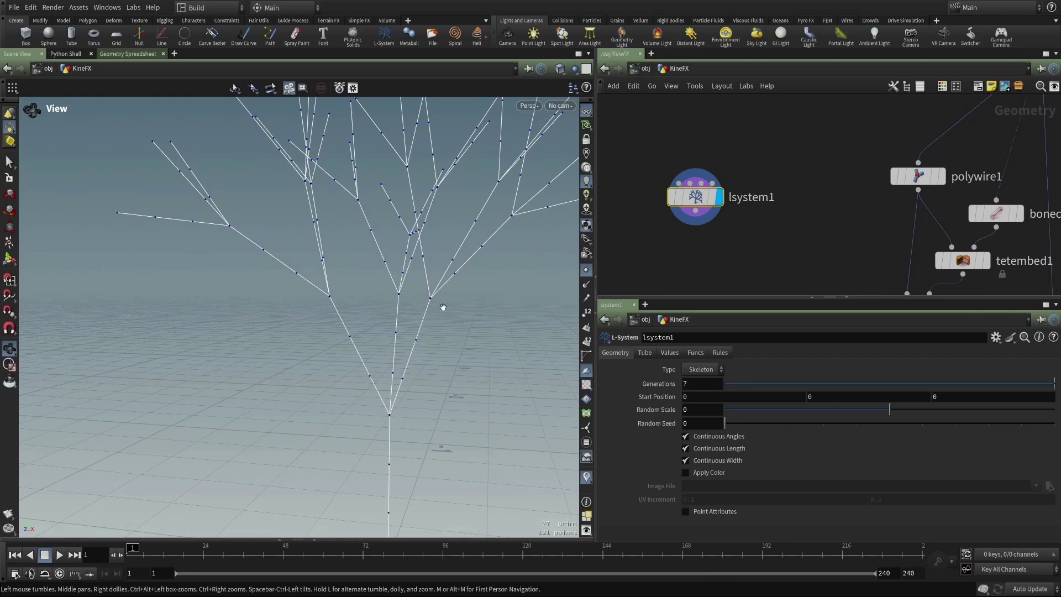
right_click_drag(443, 307, 320, 342)
middle_click_drag(423, 311, 360, 316)
left_click_drag(360, 316, 371, 312)
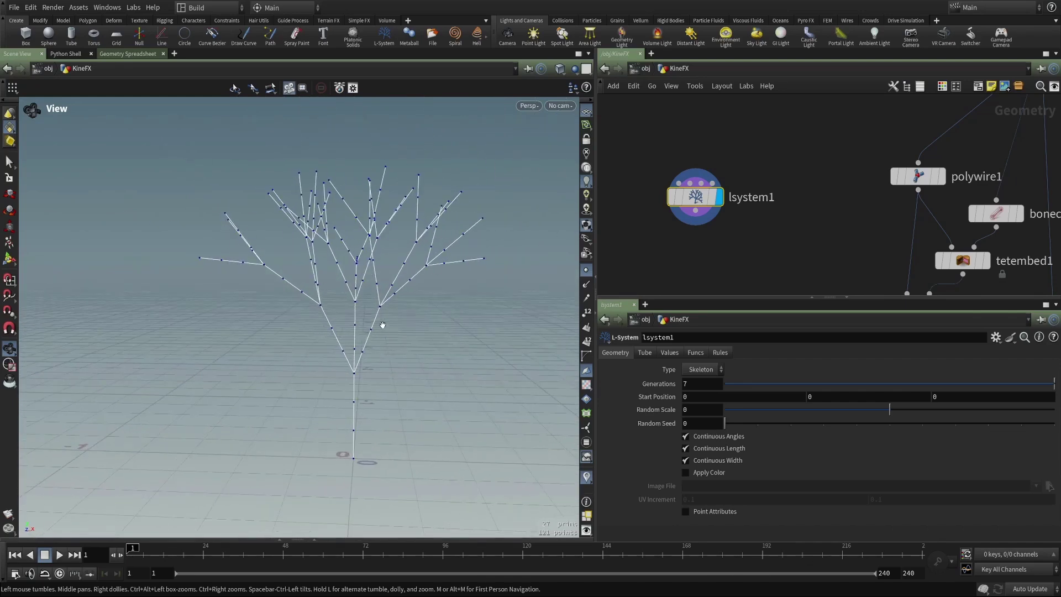
left_click_drag(383, 324, 352, 333)
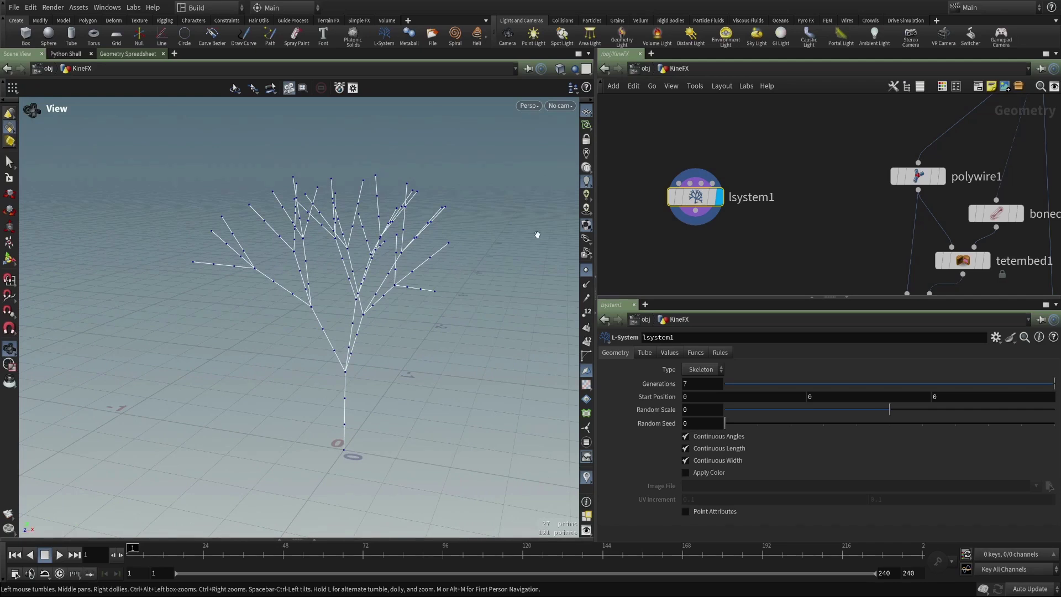
left_click(127, 54)
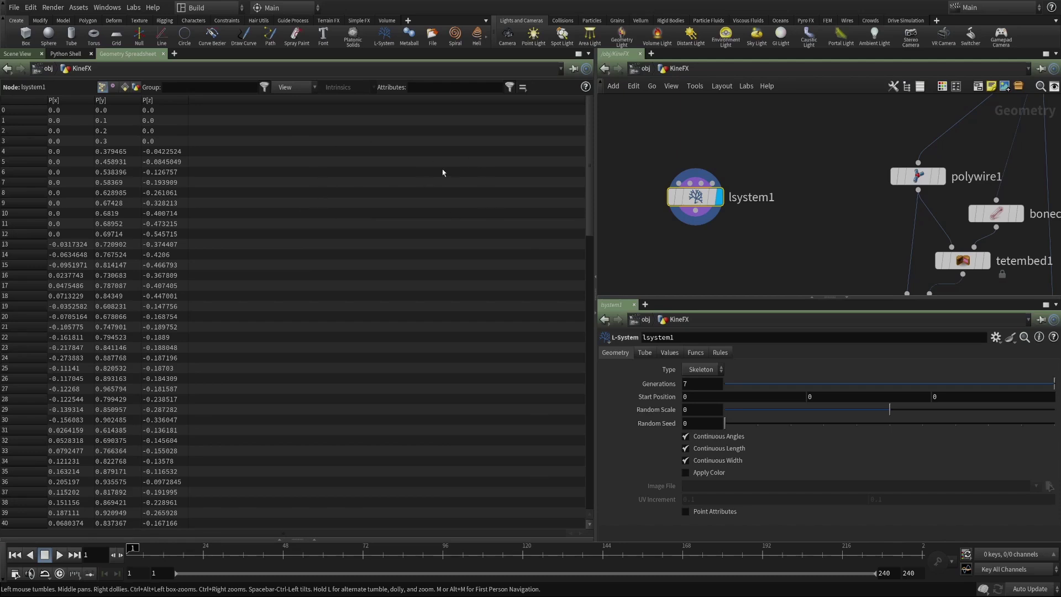
left_click(17, 54)
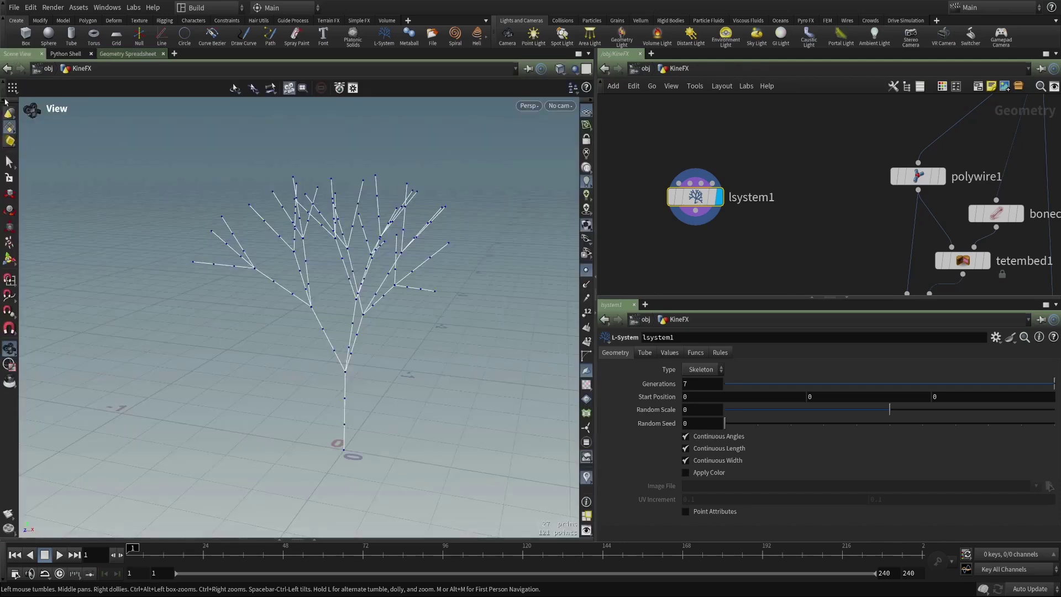
Connect a Rig Doctor node below lsystem1, enable Initialize Transforms and display the node
middle_click_drag(667, 255, 655, 206)
left_click(639, 202)
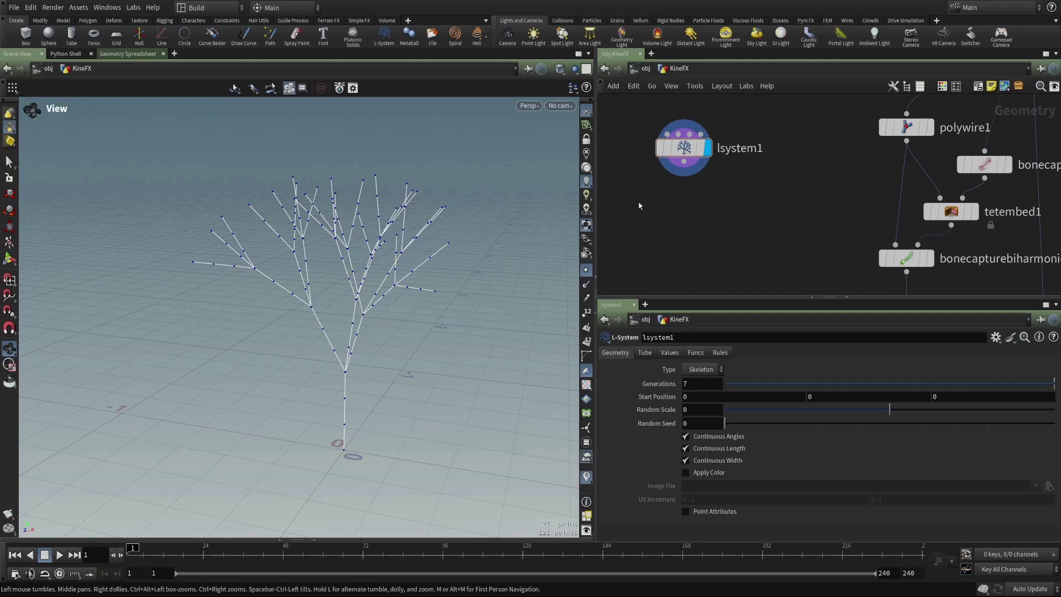
left_click(687, 222)
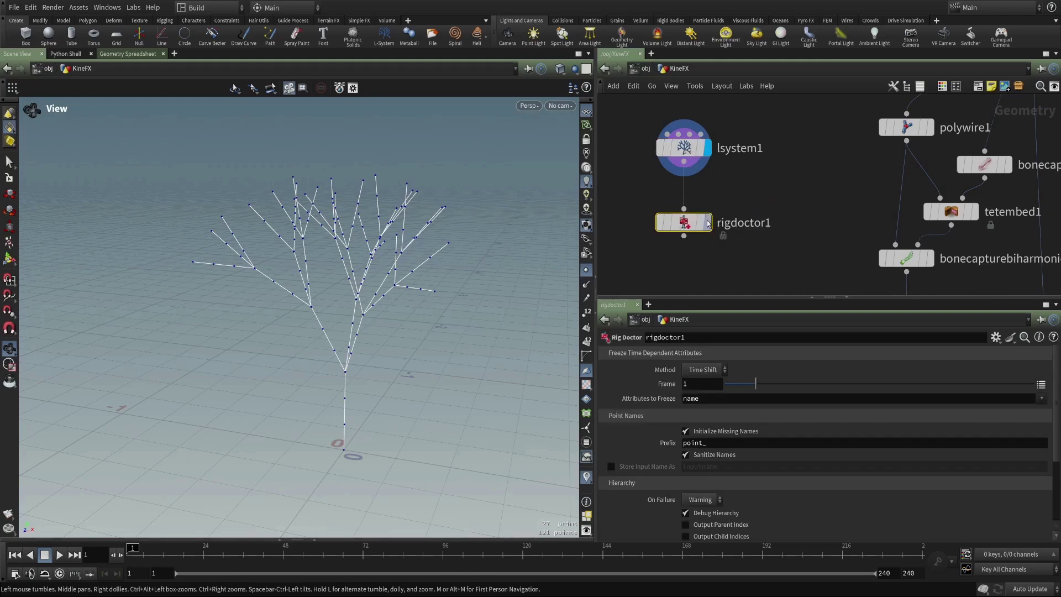
scroll(752, 429, "down", 1)
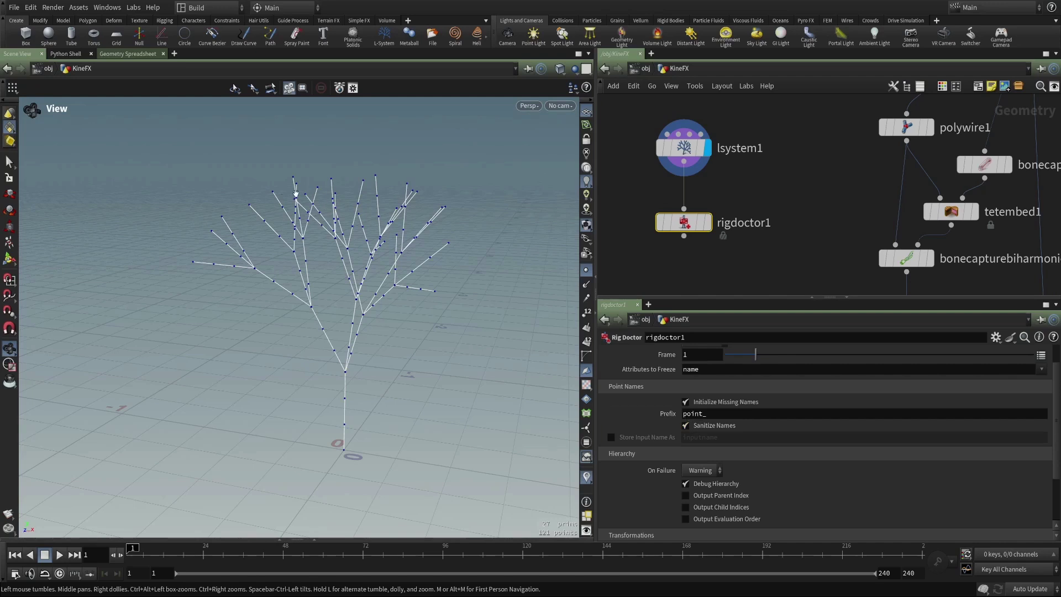
scroll(783, 409, "down", 3)
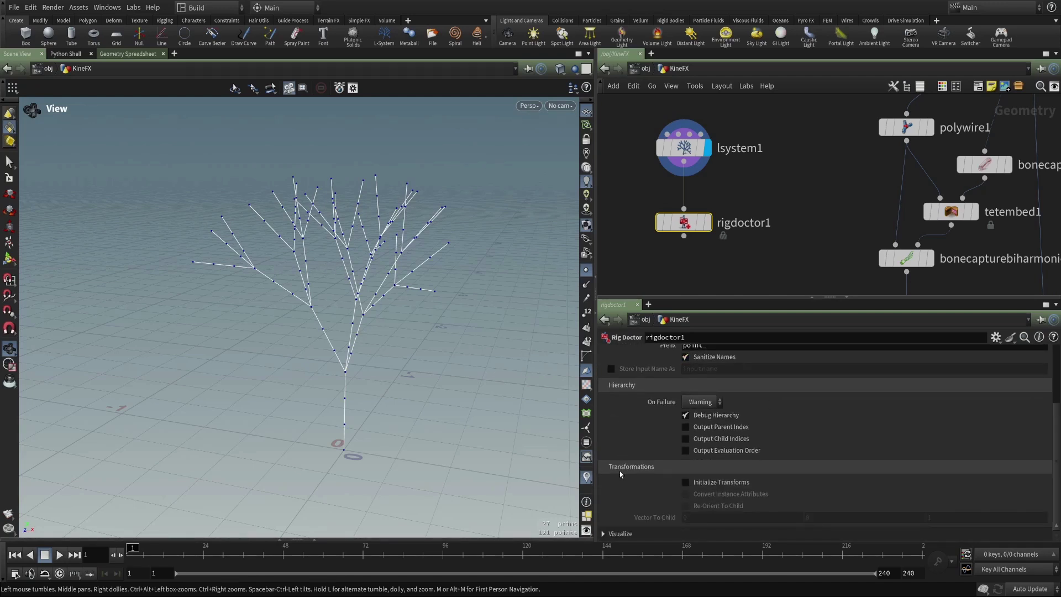
left_click(710, 483)
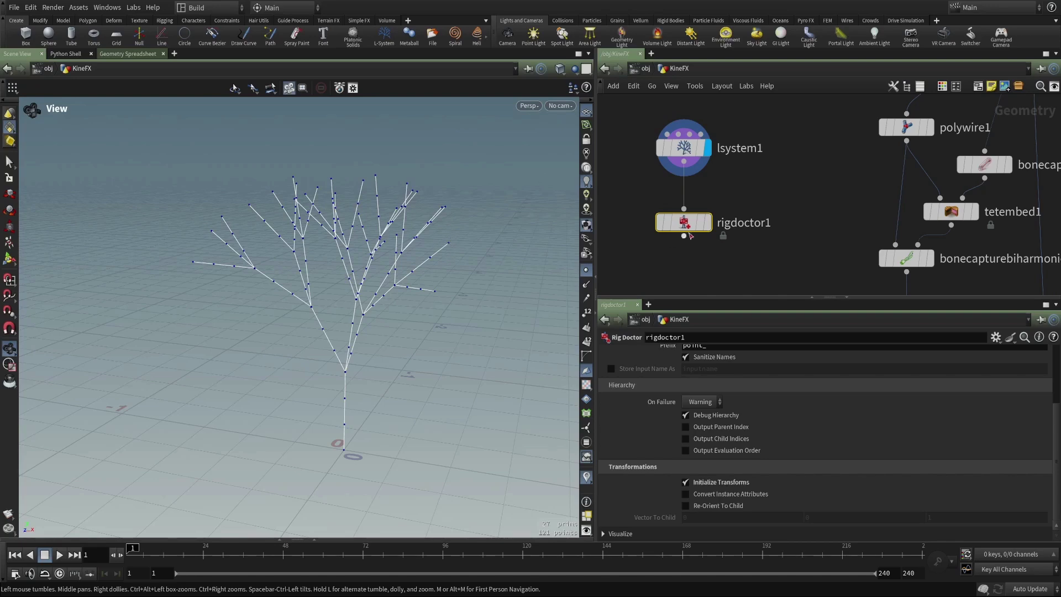
left_click(707, 222)
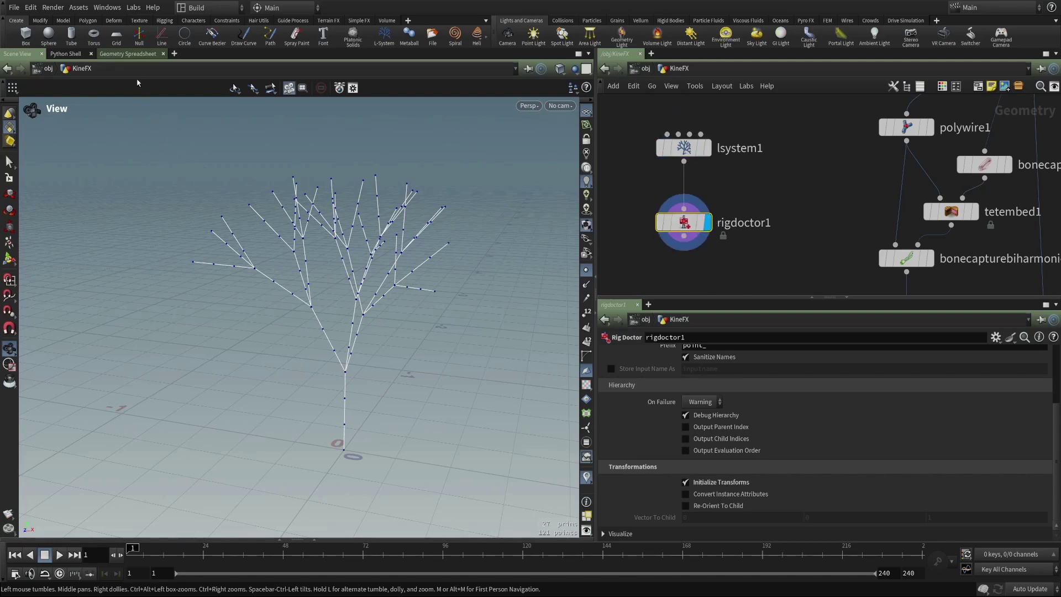
Review rigdoctor1's point attributes in the Geometry Spreadsheet with a wider name column, and display lsystem1 again in the scene view
left_click(133, 55)
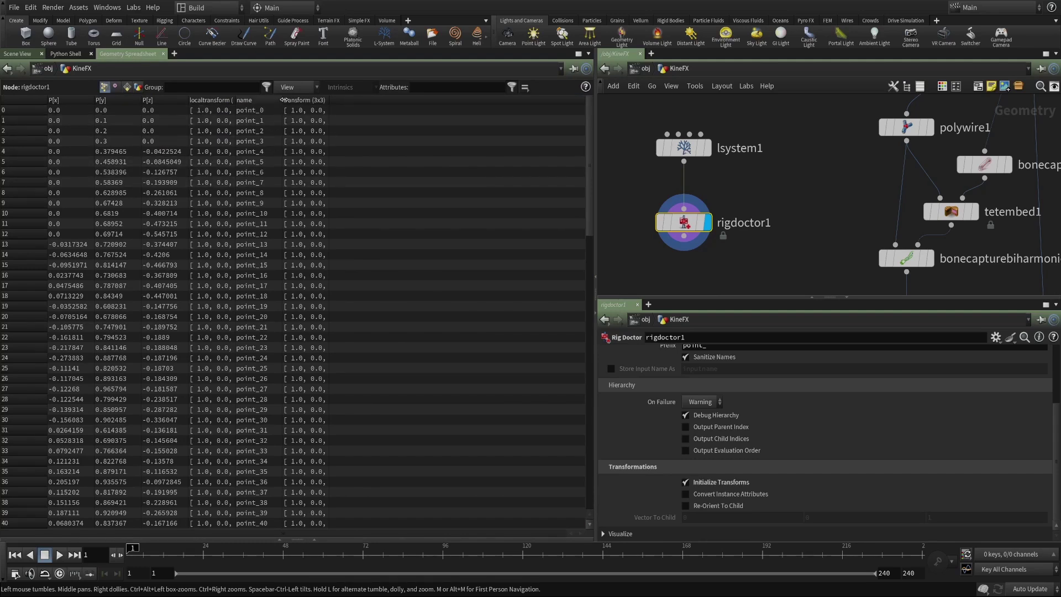
left_click_drag(282, 100, 376, 100)
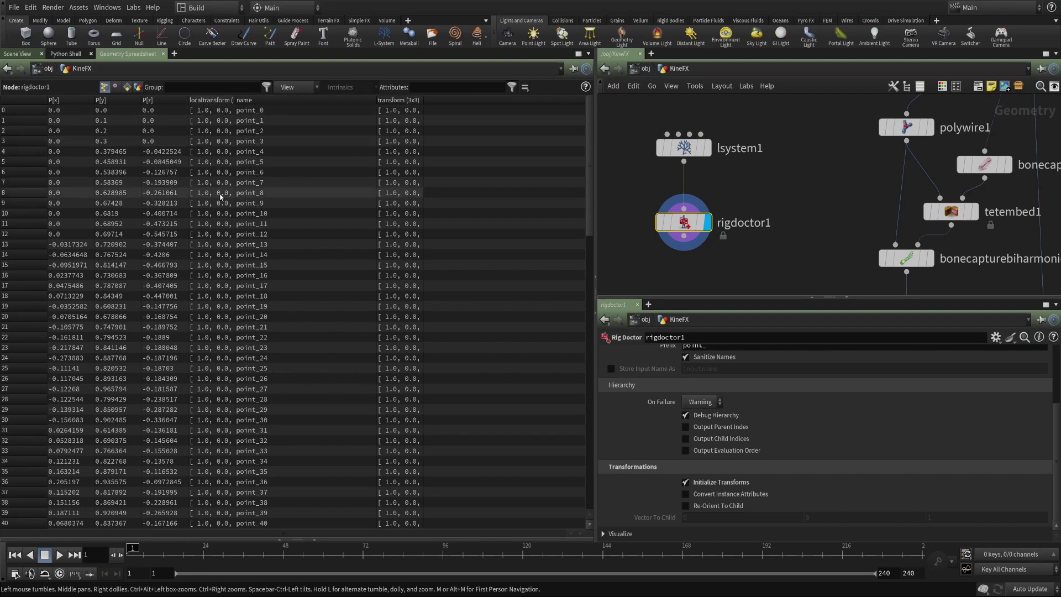
left_click_drag(593, 162, 580, 139)
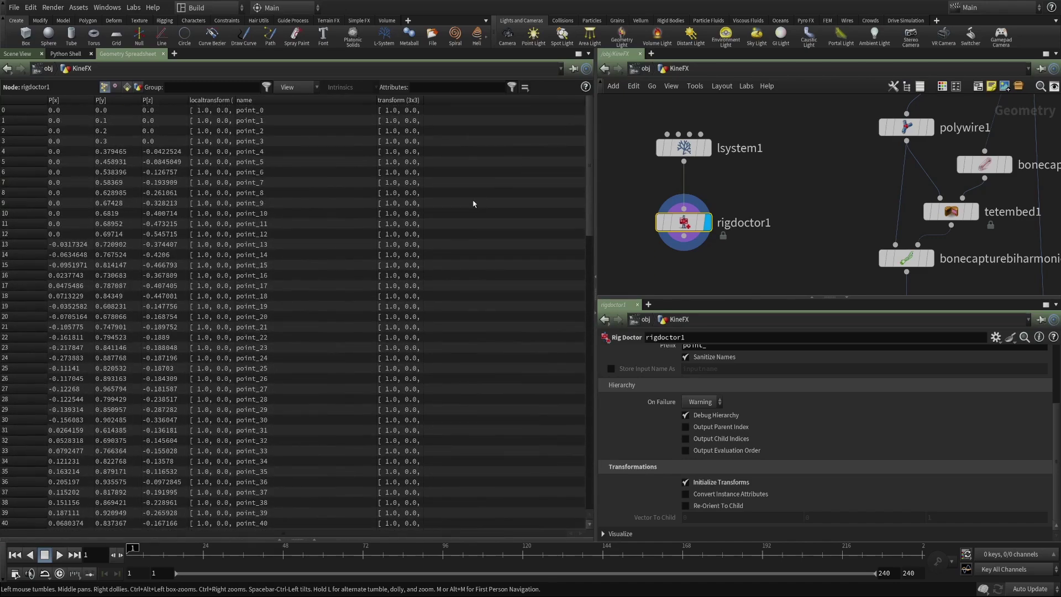
left_click(18, 54)
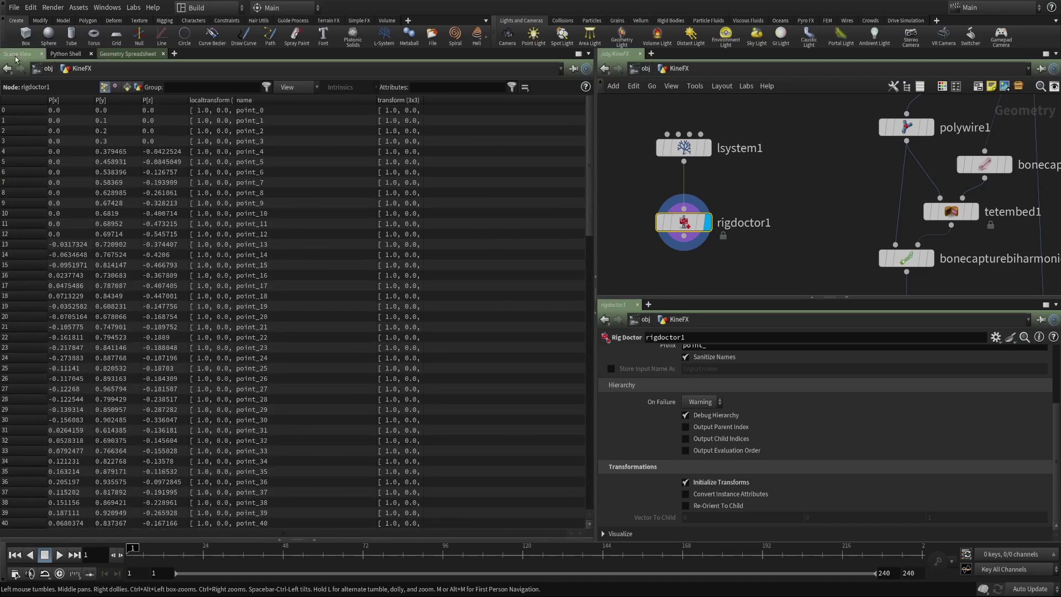
left_click(707, 148)
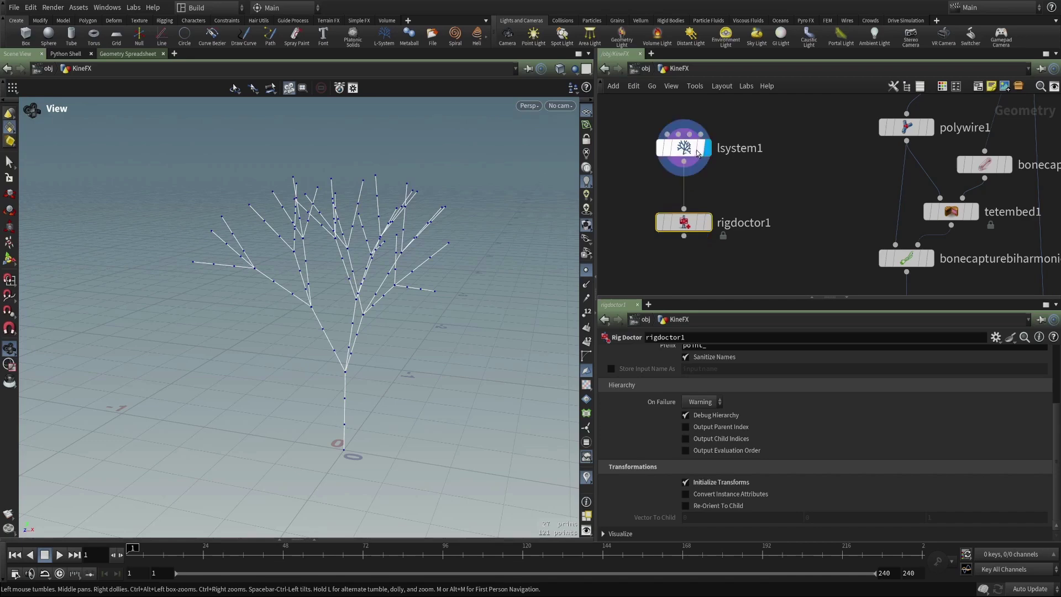
Select rigdoctor1 and display its output in the scene view in place of lsystem1
left_click(690, 152)
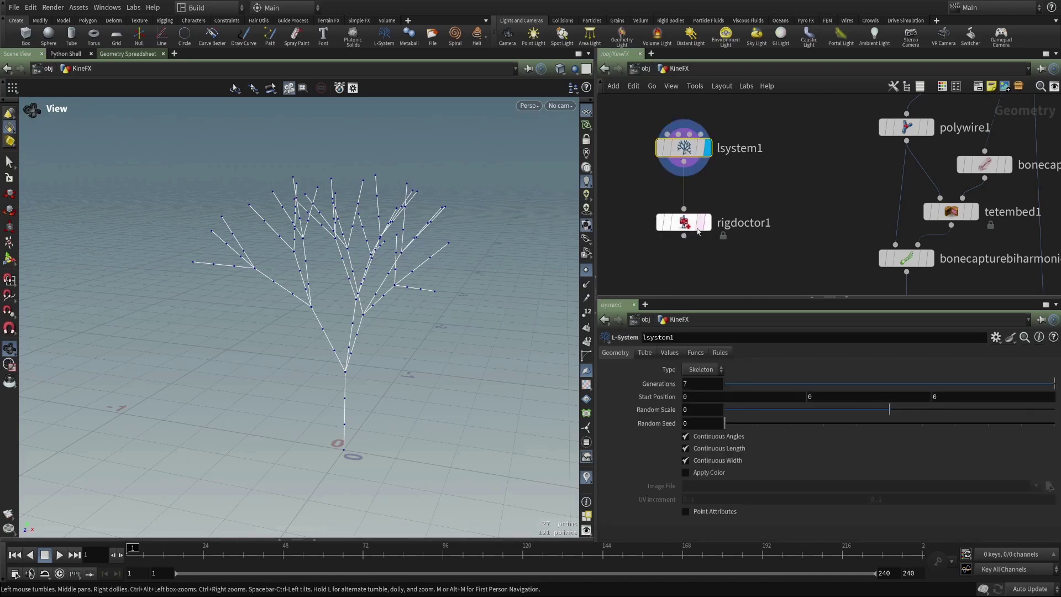
left_click(707, 222)
left_click(691, 224)
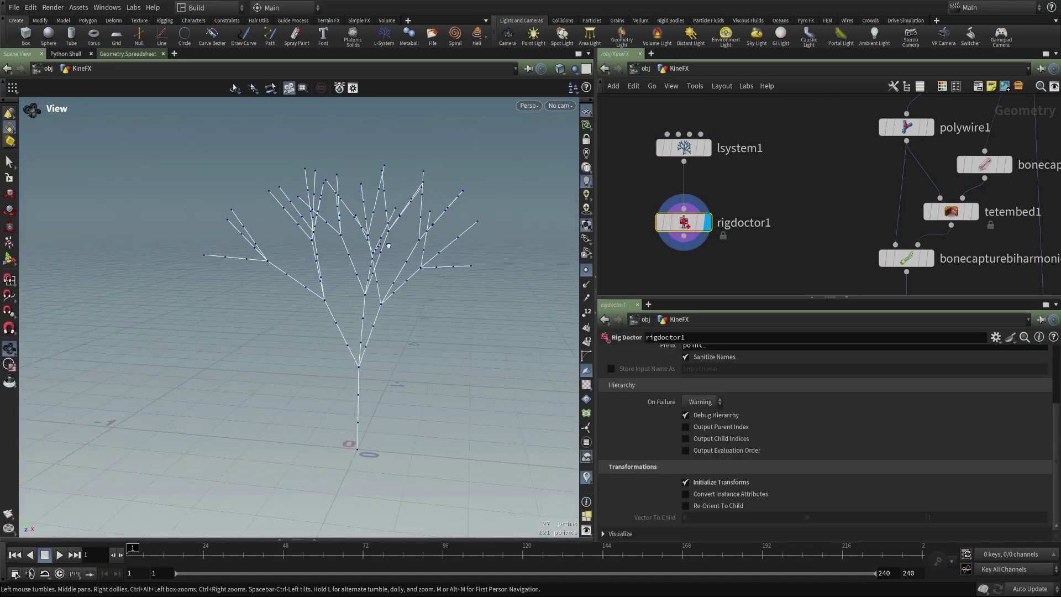
middle_click_drag(692, 287, 705, 229)
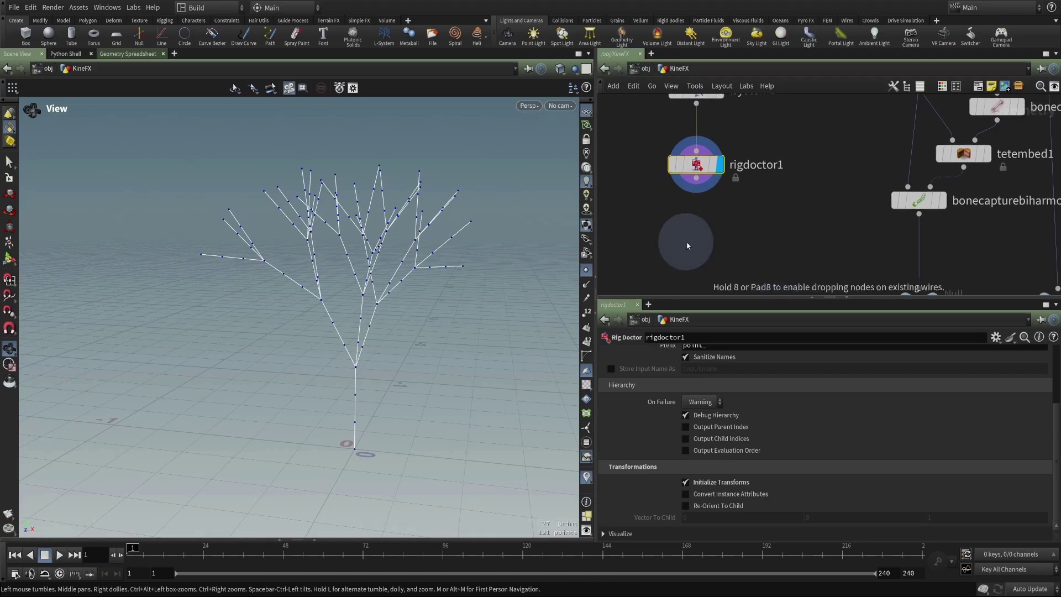
Add a Rig Pose node below rigdoctor1, connect it to rigdoctor1's output and display it
left_click(687, 244)
scroll(754, 213, "down", 1)
middle_click_drag(791, 208, 740, 246)
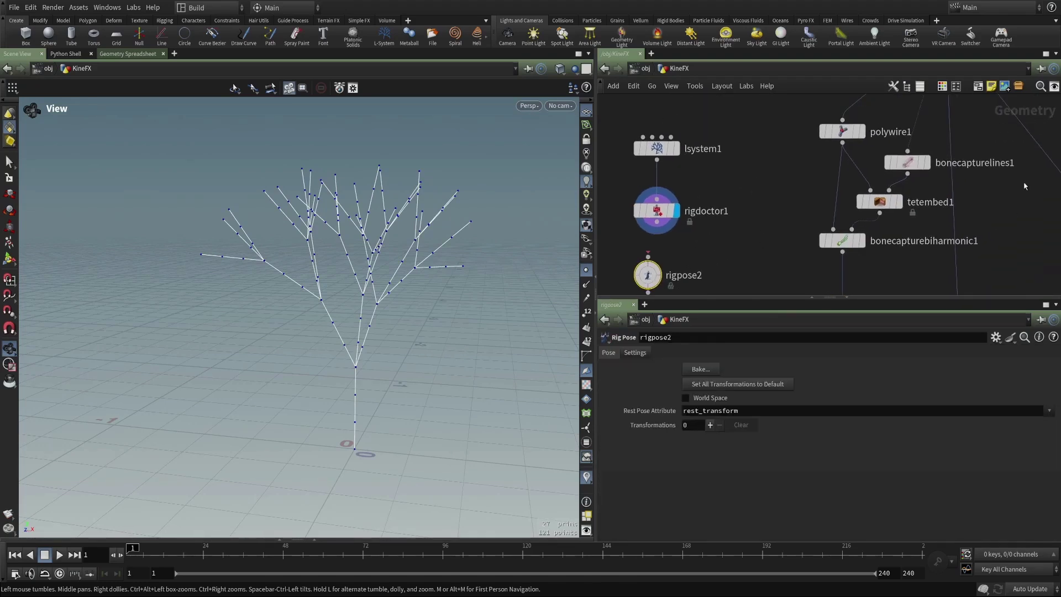
middle_click_drag(977, 225, 1045, 223)
middle_click_drag(784, 242, 811, 231)
left_click_drag(712, 188, 703, 235)
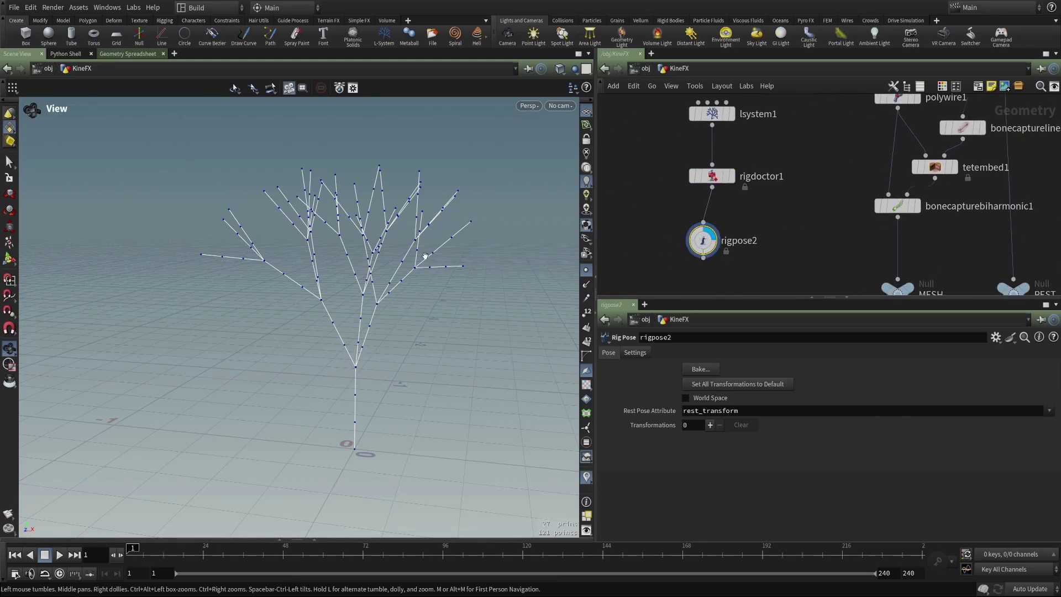
Activate the Rig Pose tool and rotate the trunk joint point_3 about 7° around Z
key("Return")
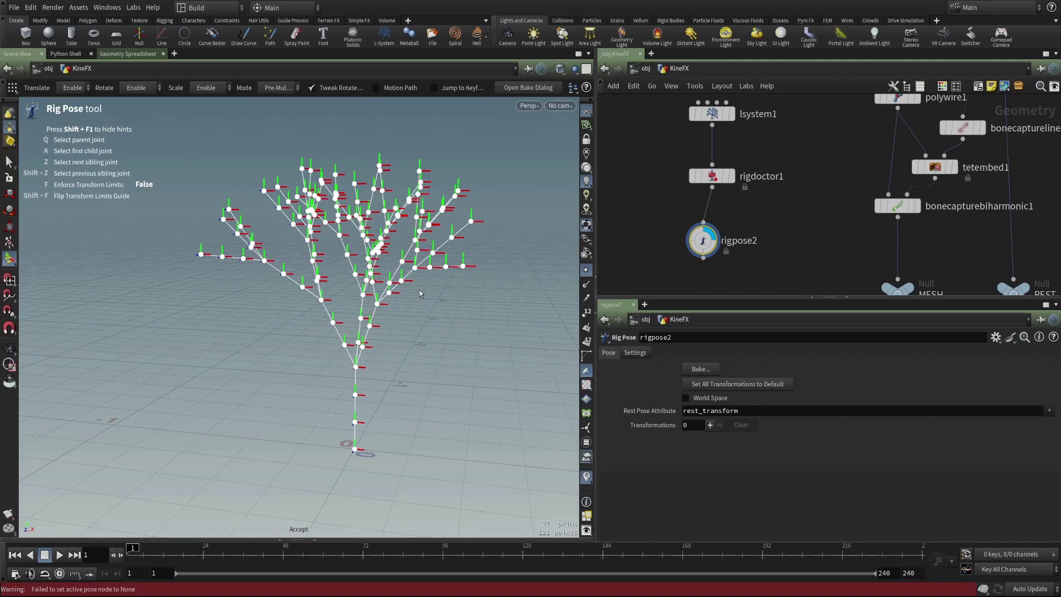
key("Escape")
left_click_drag(424, 258, 425, 306)
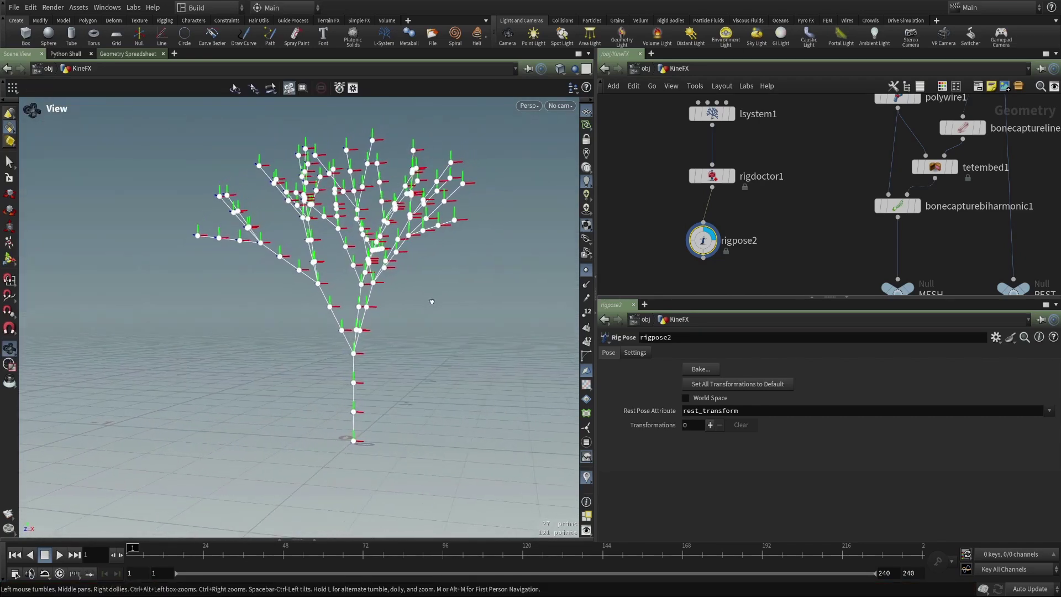
key("Return")
left_click(353, 353)
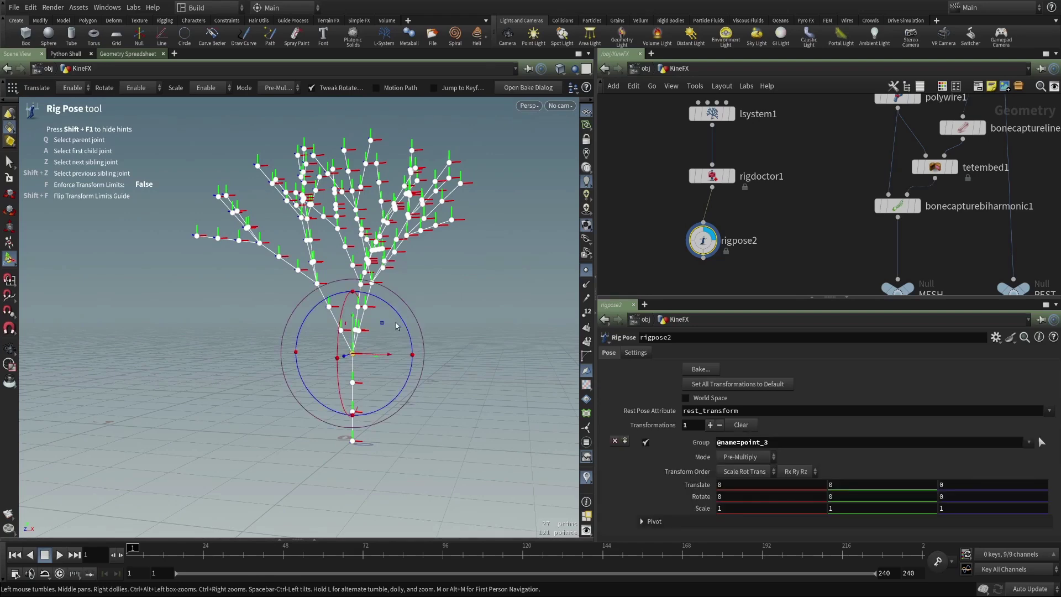
mouse_move(407, 326)
left_mouse_down()
mouse_move(419, 361)
mouse_move(400, 315)
mouse_move(408, 332)
left_mouse_up()
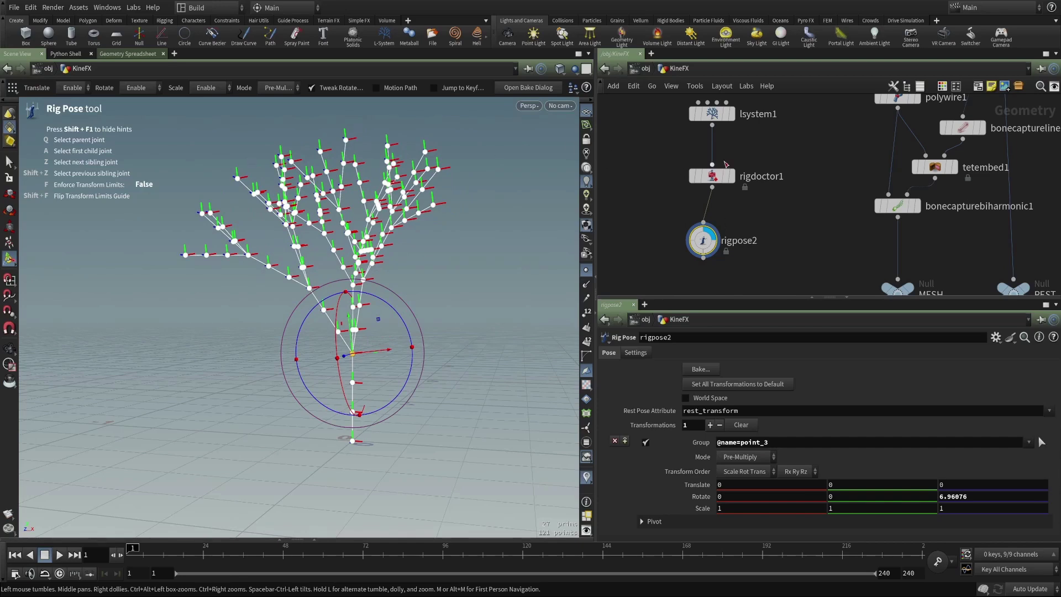
Reveal the Rig Tree pane for rigpose2 and enlarge it to make room for the joint hierarchy
middle_click_drag(679, 155, 678, 183)
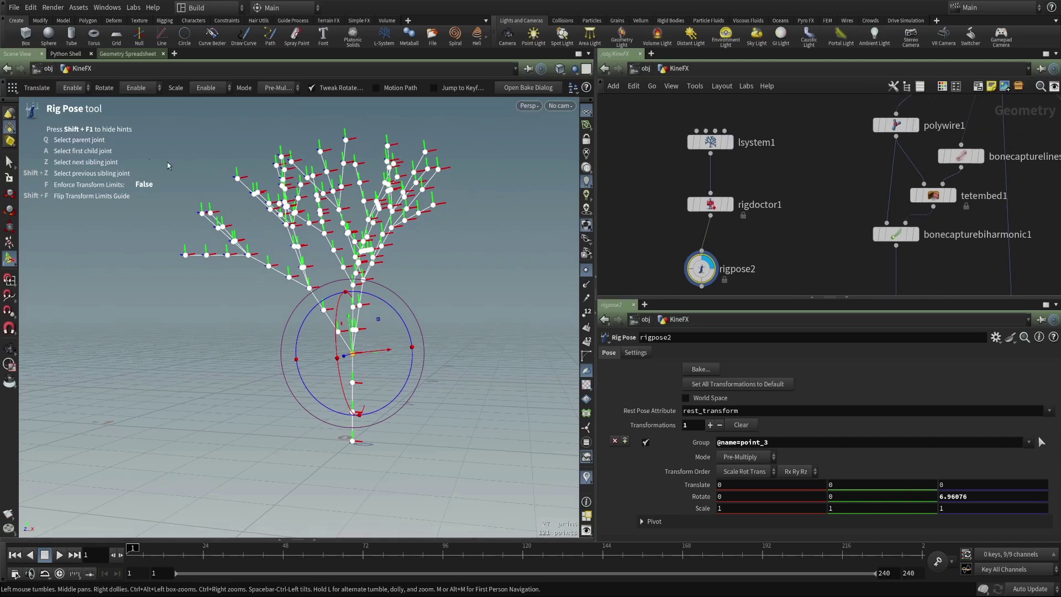
left_click(314, 539)
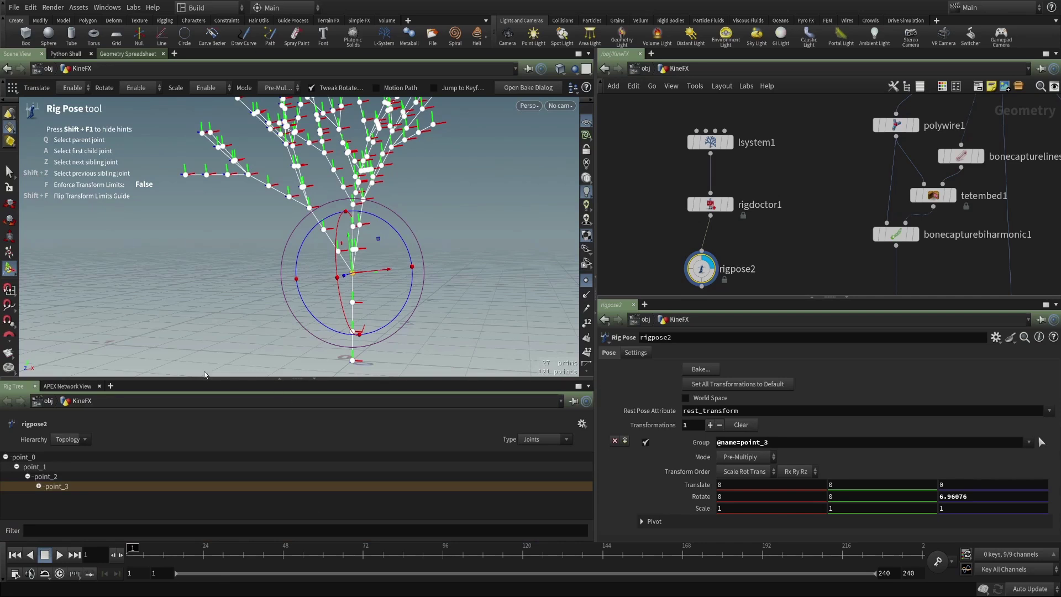
left_click_drag(205, 376, 23, 259)
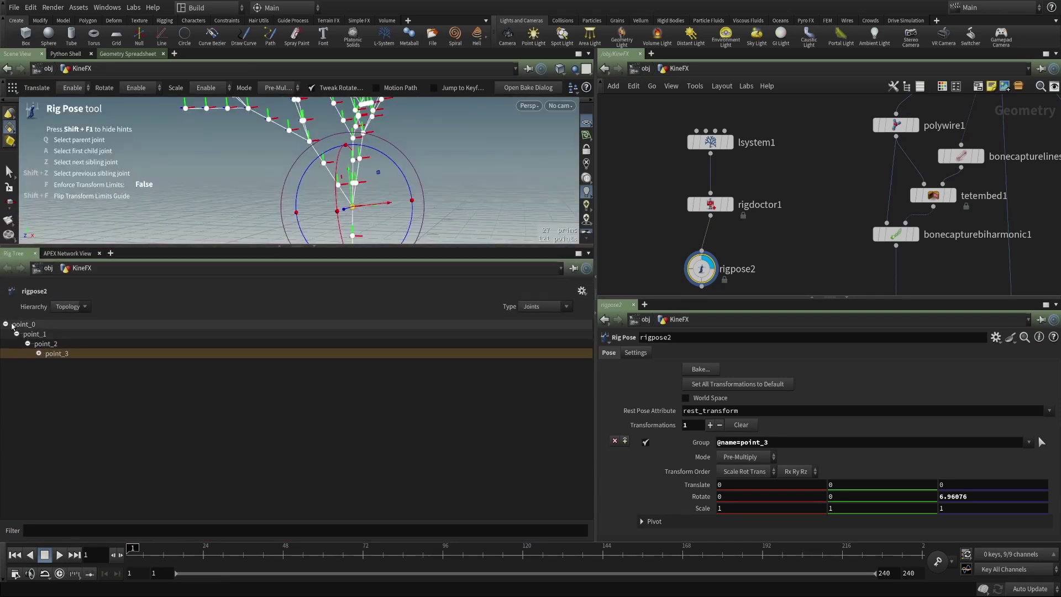
Expand the joint hierarchy under point_3 through the point_4, point_7 and point_19 branches, and collapse the Rig Tree pane
left_click(39, 354)
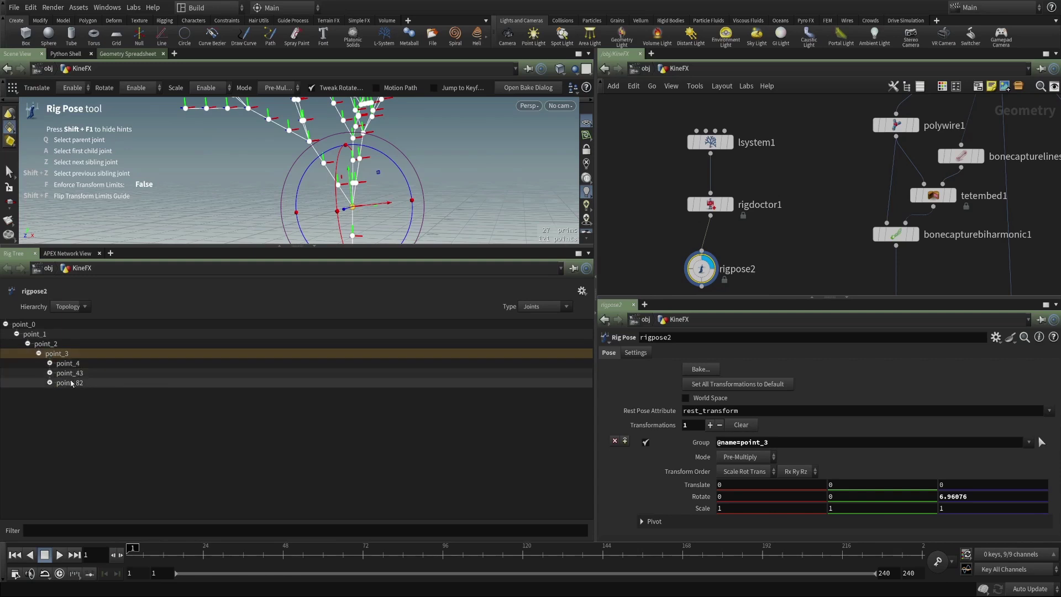
left_click(50, 363)
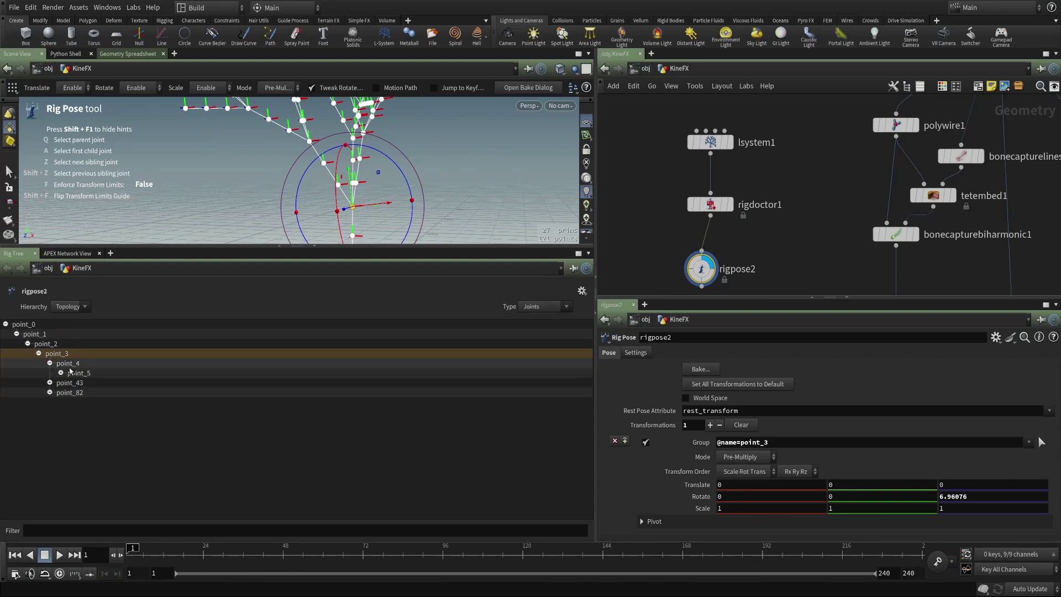
left_click(60, 373)
left_click(71, 382)
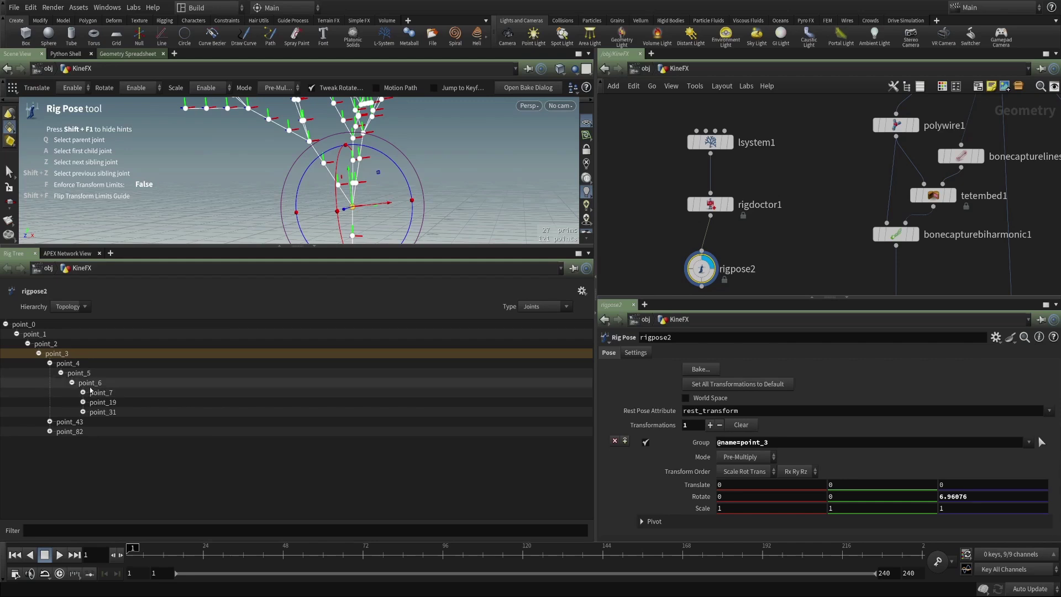
left_click(83, 392)
left_click(83, 412)
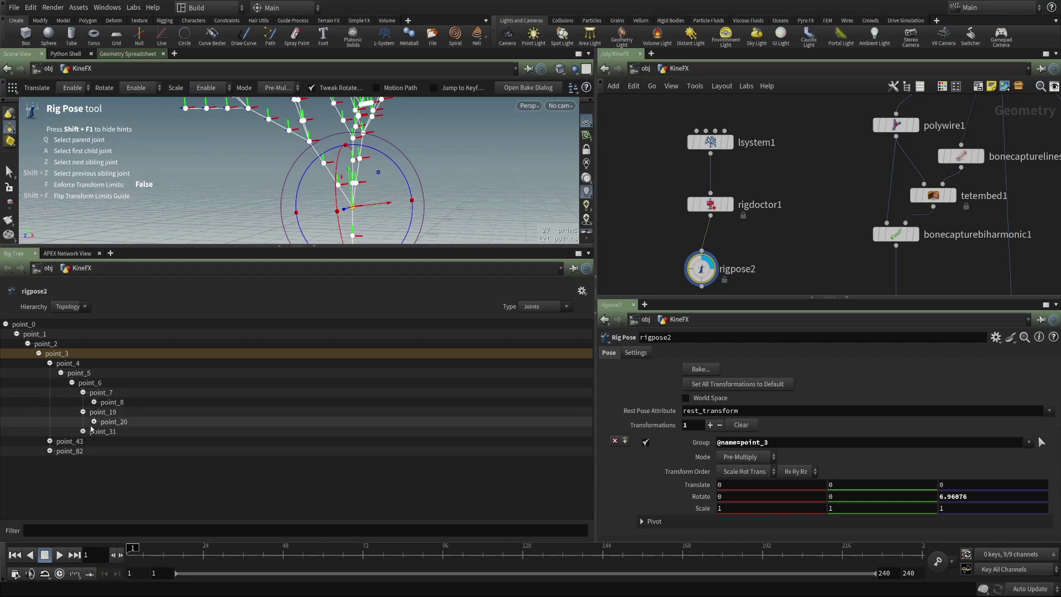
left_click(94, 422)
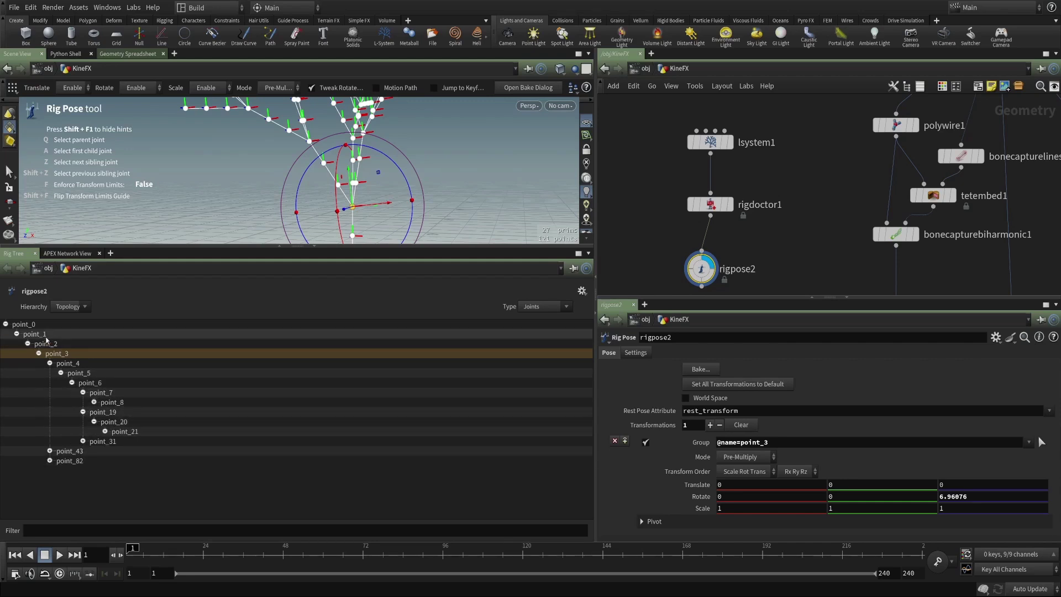
scroll(854, 233, "down", 3)
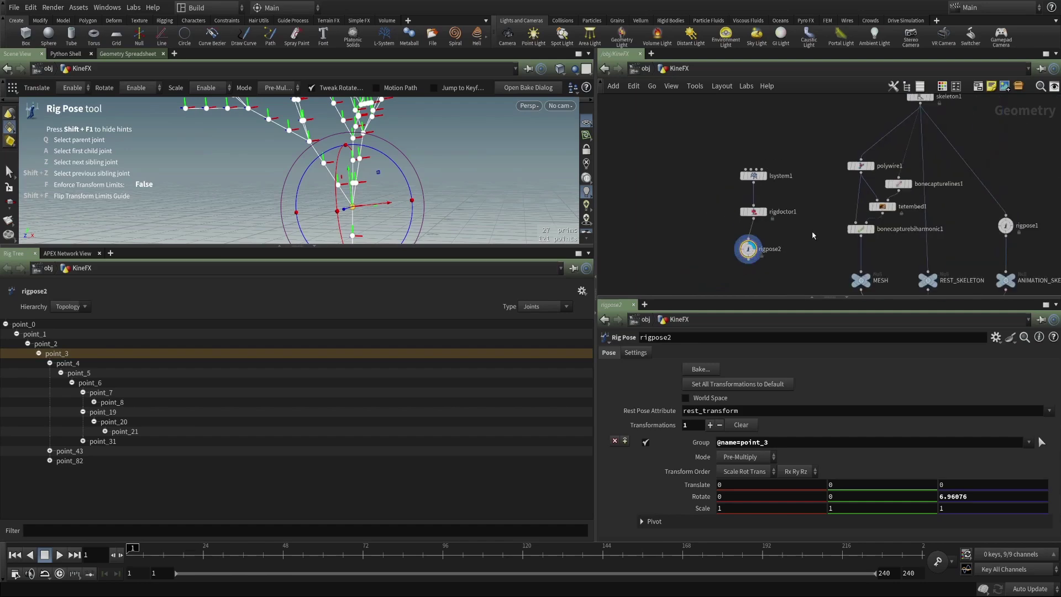
left_click(314, 246)
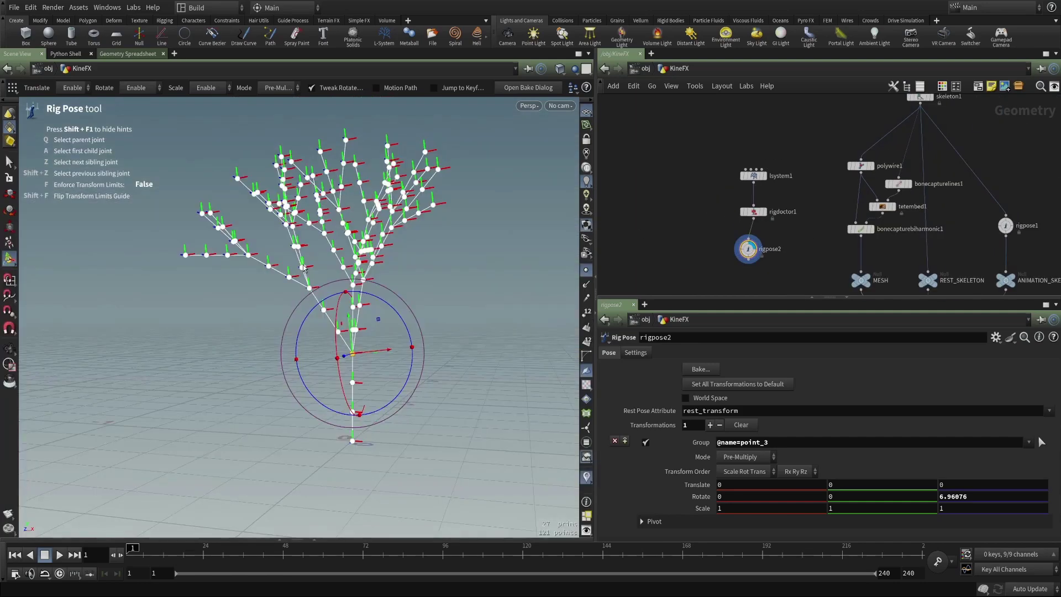
Examine the posed tree skeleton and its joint axes from several angles, and leave the Rig Pose tool
left_click_drag(292, 289, 403, 309, "alt")
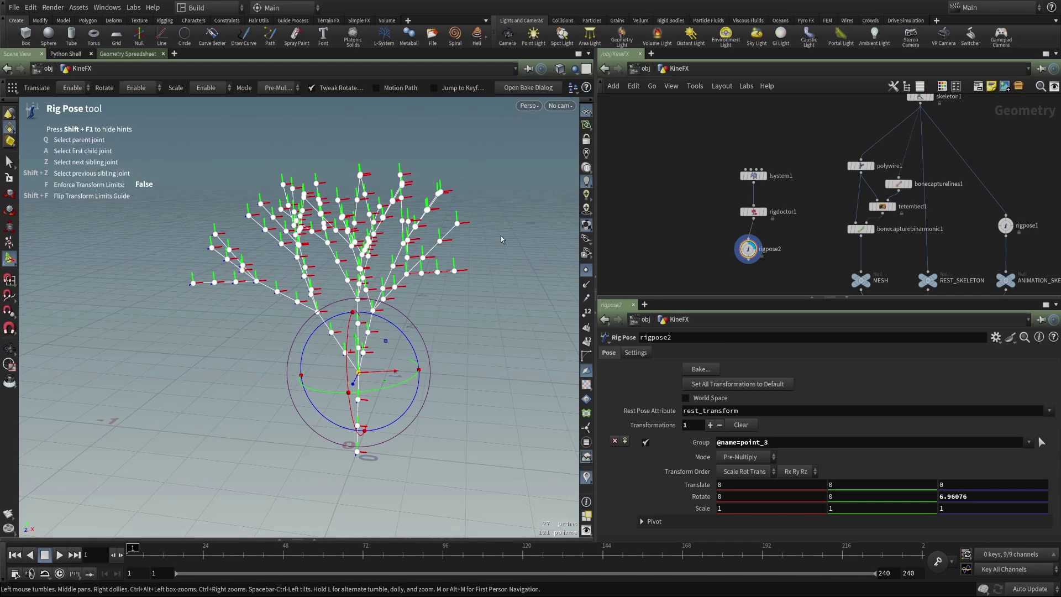
left_click_drag(276, 232, 193, 229, "alt")
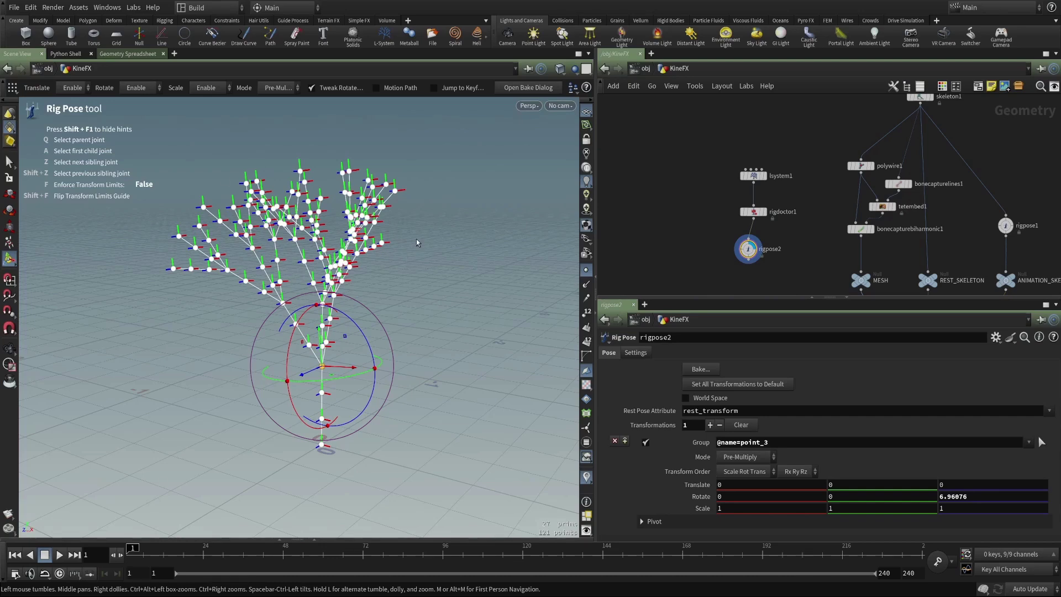
left_click_drag(416, 241, 349, 272)
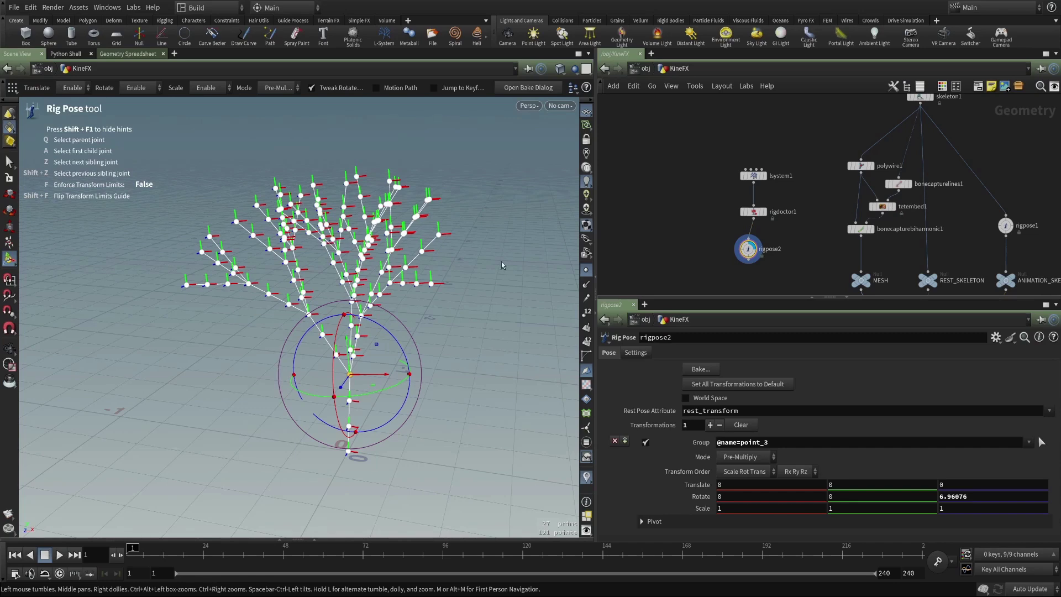
scroll(434, 249, "down", 2)
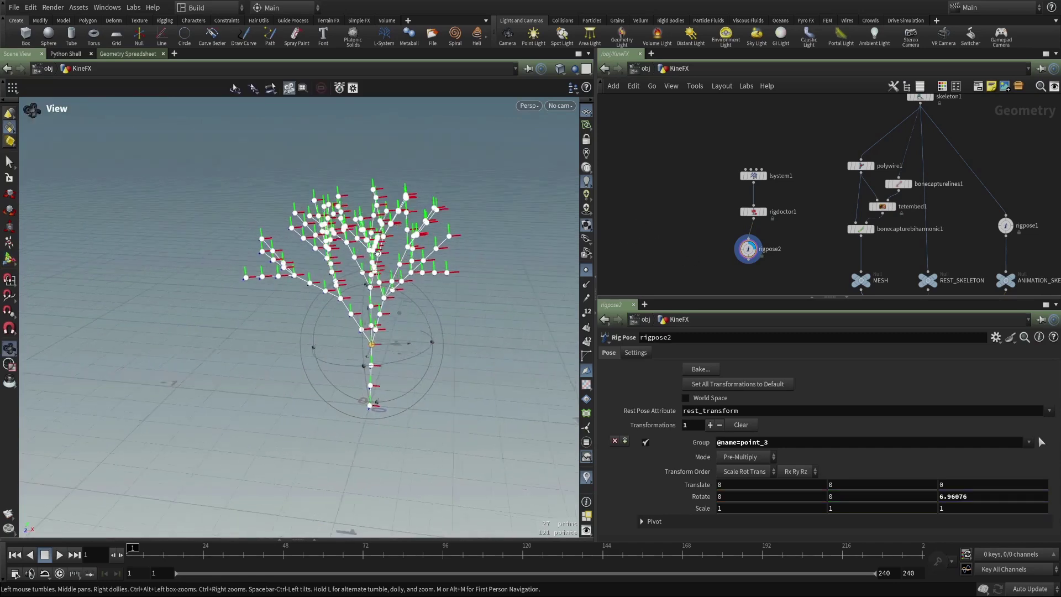
left_click_drag(426, 246, 445, 242, "alt")
key("Return")
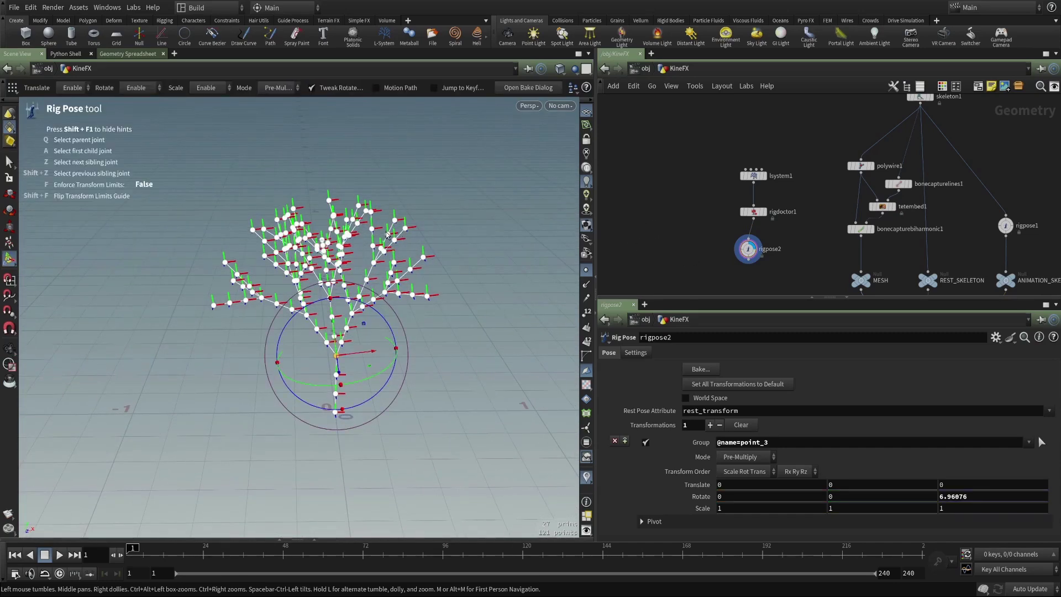
key("Escape")
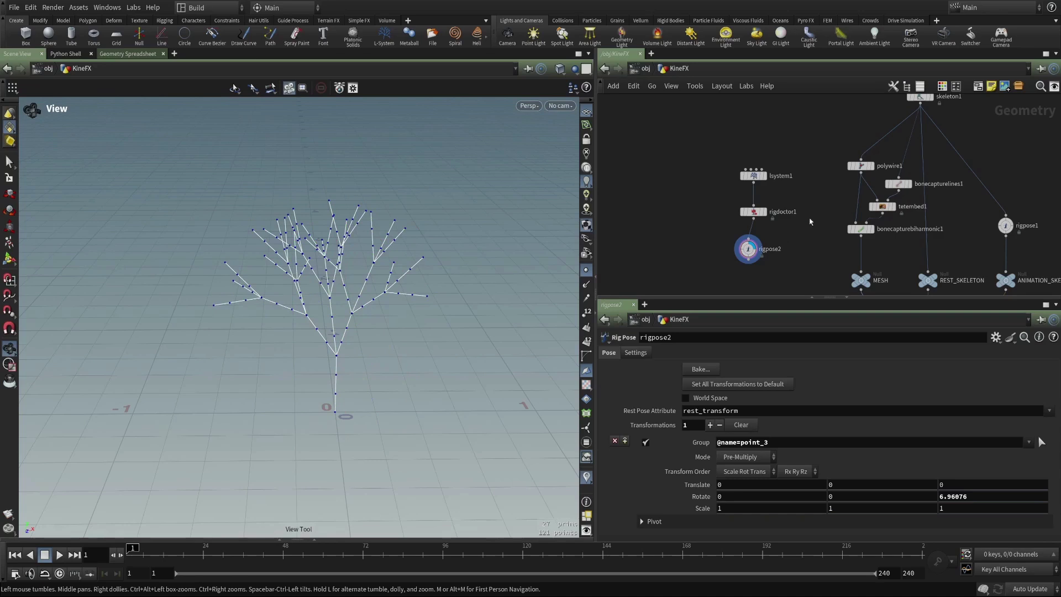
scroll(809, 217, "down", 4)
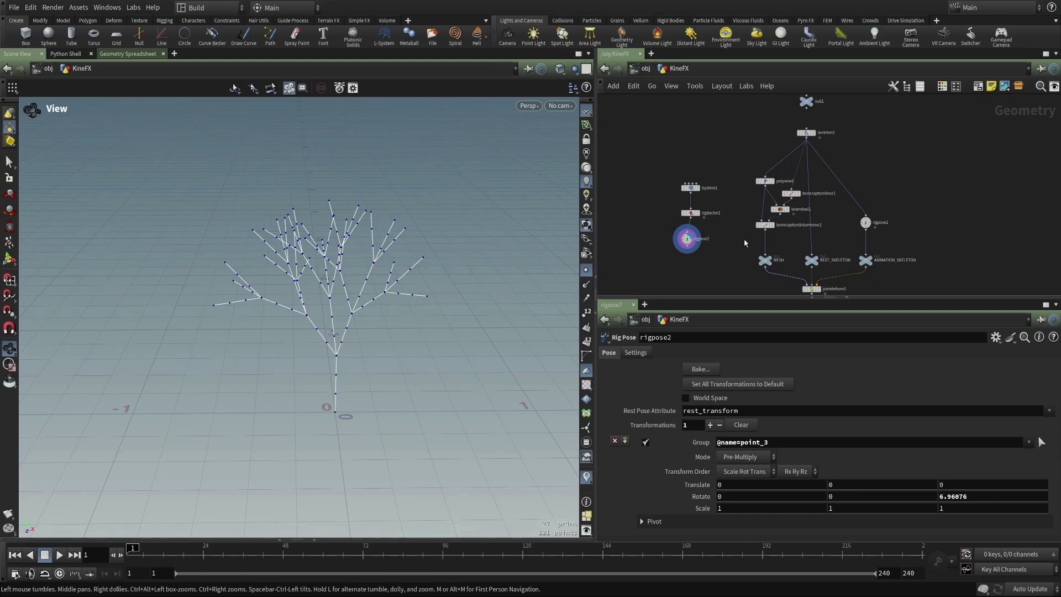
left_click_drag(497, 260, 379, 267)
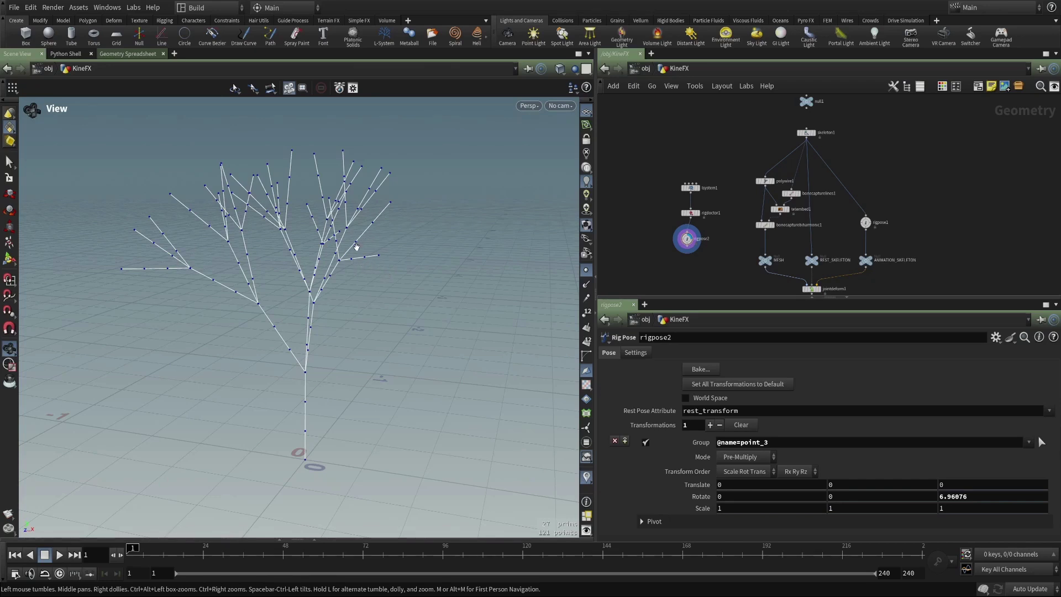
left_click_drag(326, 311, 431, 299)
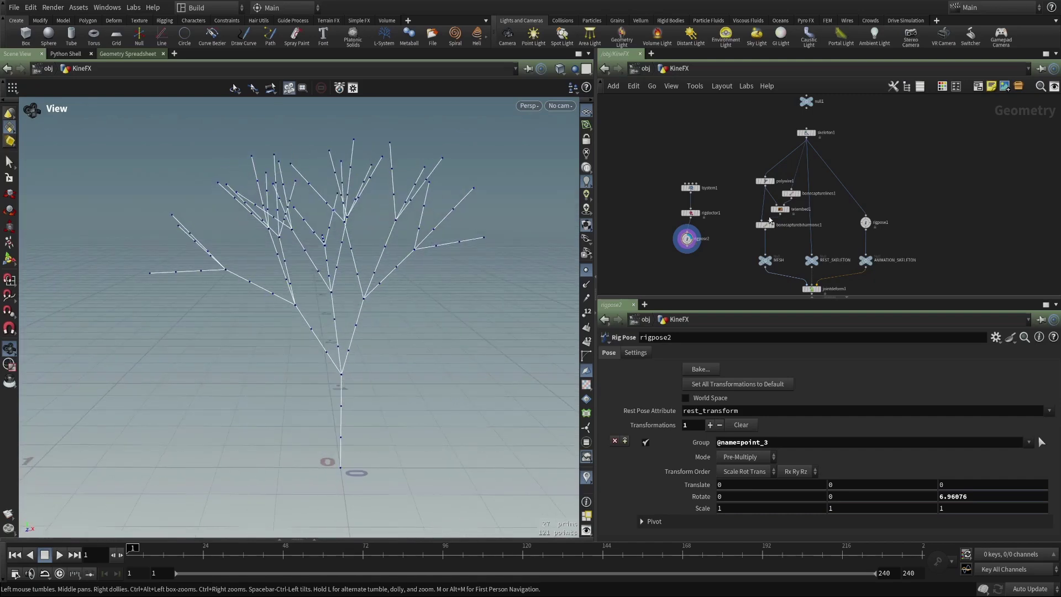